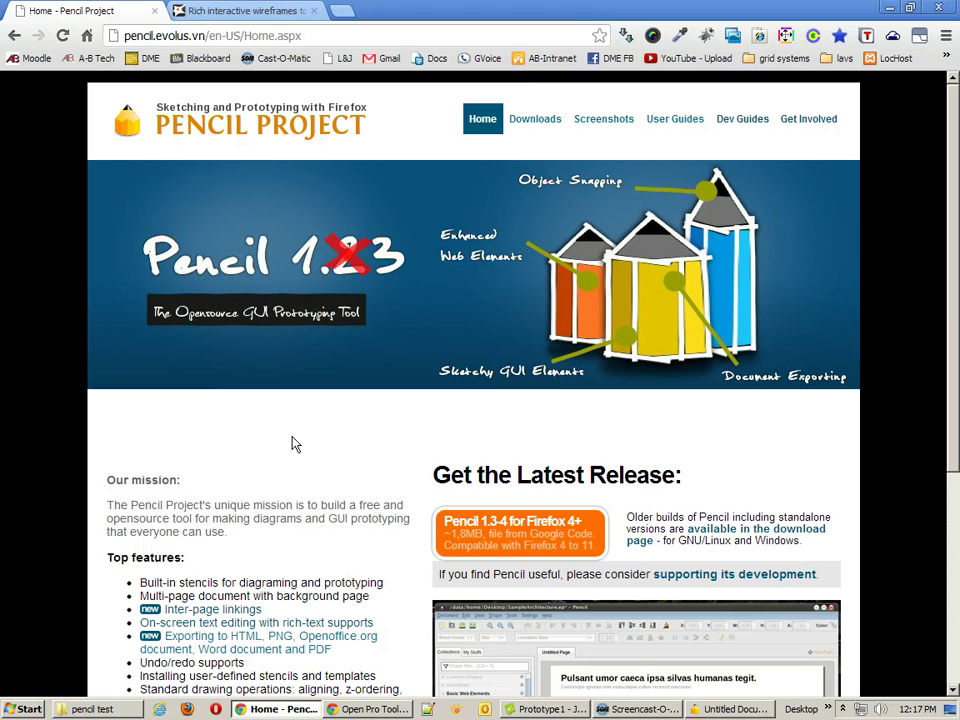
- Go to the Pencil Project Downloads page and review the application install options
{"action": "left_click", "coordinate": [547, 119]}
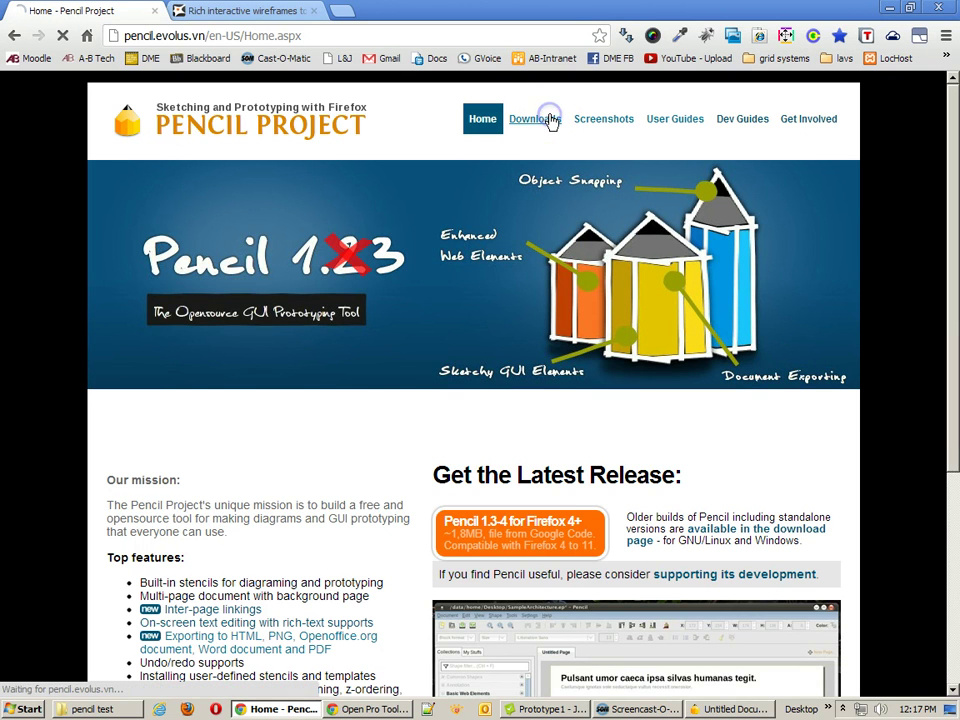
{"action": "scroll", "coordinate": [443, 380], "scroll_direction": "down", "scroll_amount": 1}
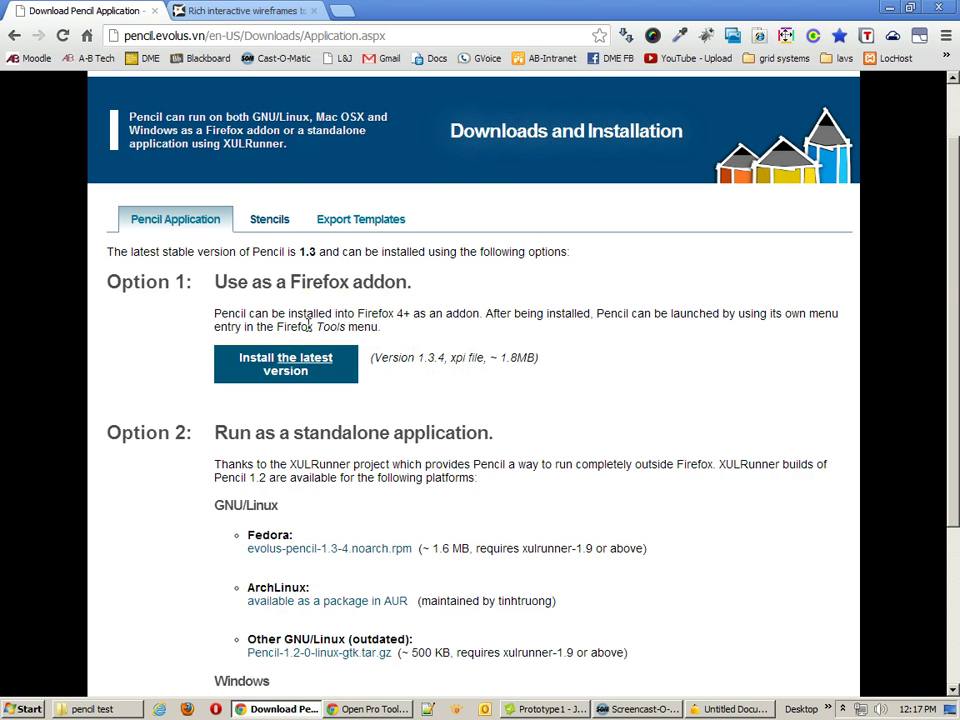
{"action": "scroll", "coordinate": [309, 323], "scroll_direction": "down", "scroll_amount": 3}
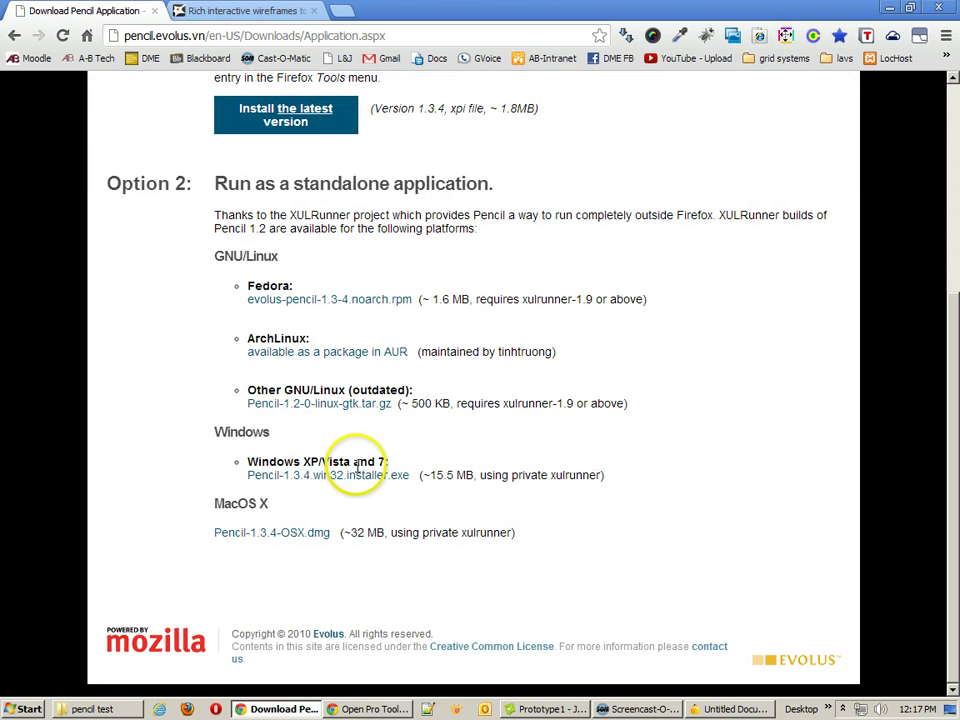
{"action": "scroll", "coordinate": [357, 466], "scroll_direction": "up", "scroll_amount": 3}
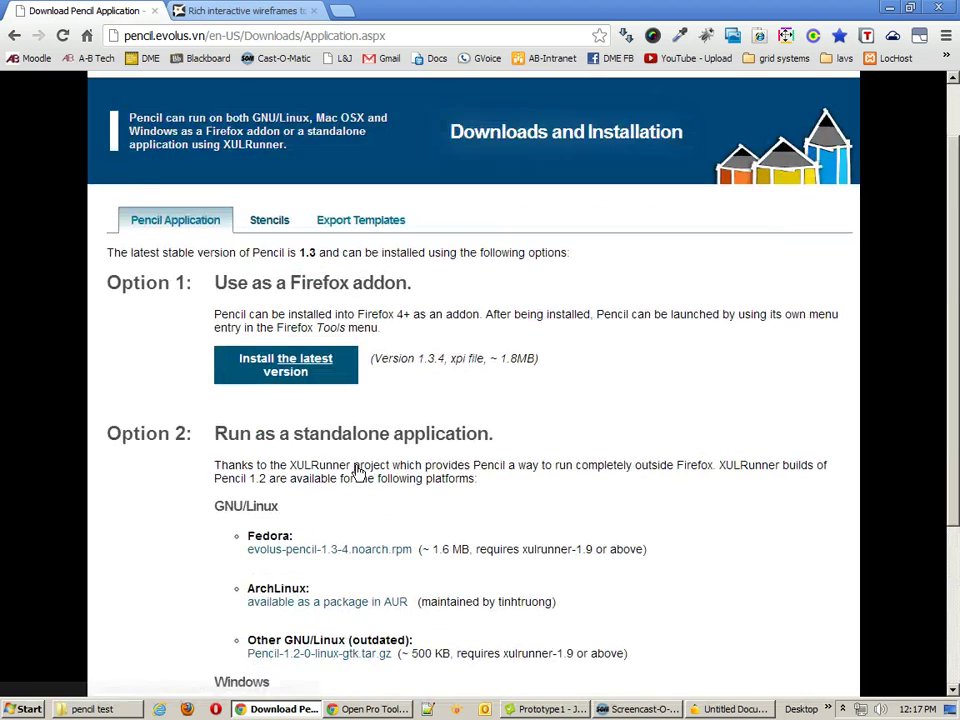
- Browse the stencil collections listed on the Download Stencils page
{"action": "left_click", "coordinate": [270, 219]}
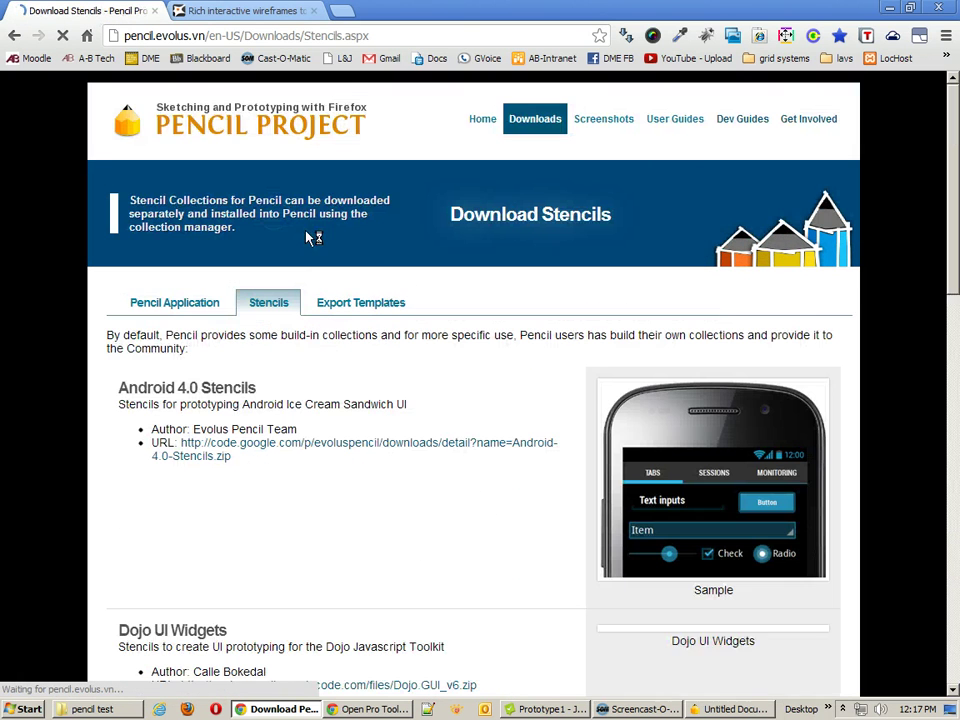
{"action": "scroll", "coordinate": [520, 442], "scroll_direction": "down", "scroll_amount": 2}
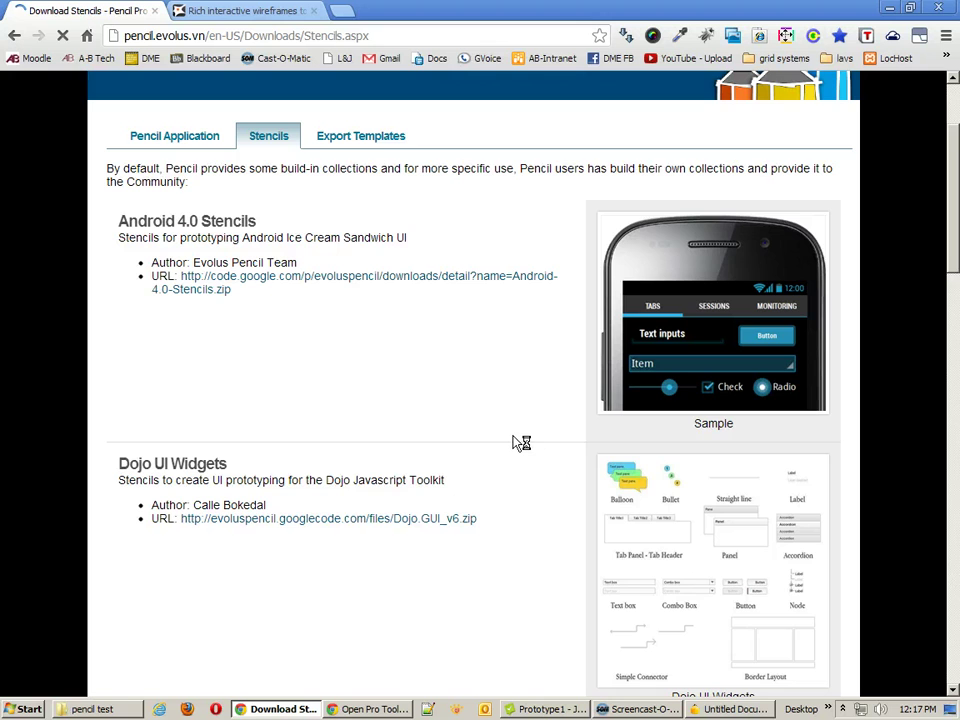
{"action": "scroll", "coordinate": [521, 442], "scroll_direction": "down", "scroll_amount": 6}
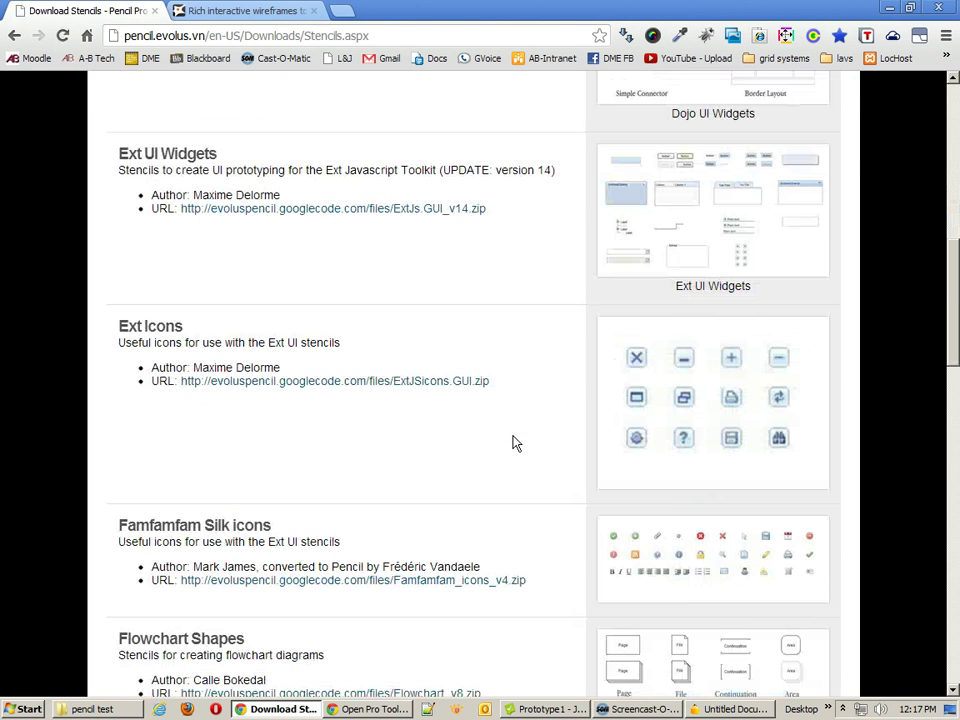
{"action": "scroll", "coordinate": [517, 443], "scroll_direction": "down", "scroll_amount": 2}
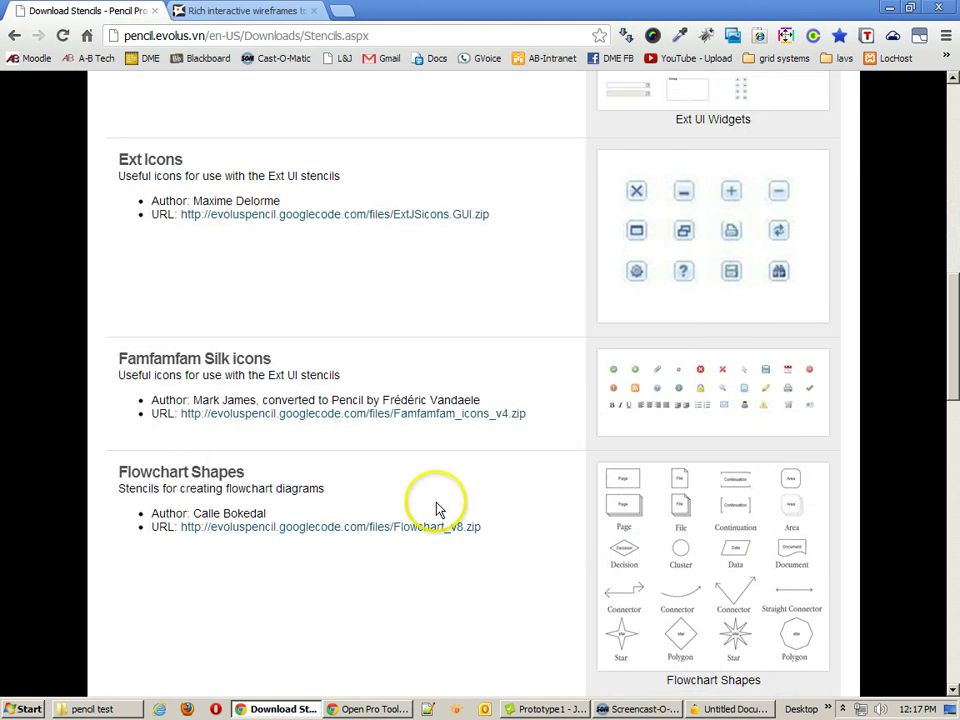
{"action": "scroll", "coordinate": [349, 527], "scroll_direction": "down", "scroll_amount": 4}
{"action": "scroll", "coordinate": [355, 528], "scroll_direction": "down", "scroll_amount": 7}
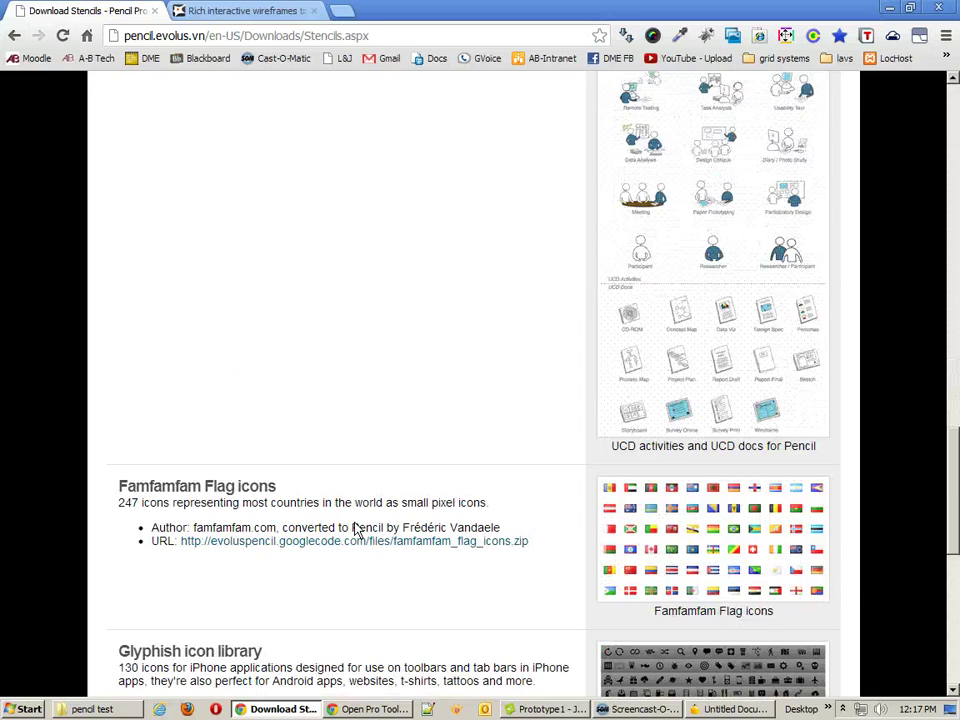
{"action": "scroll", "coordinate": [356, 528], "scroll_direction": "down", "scroll_amount": 2}
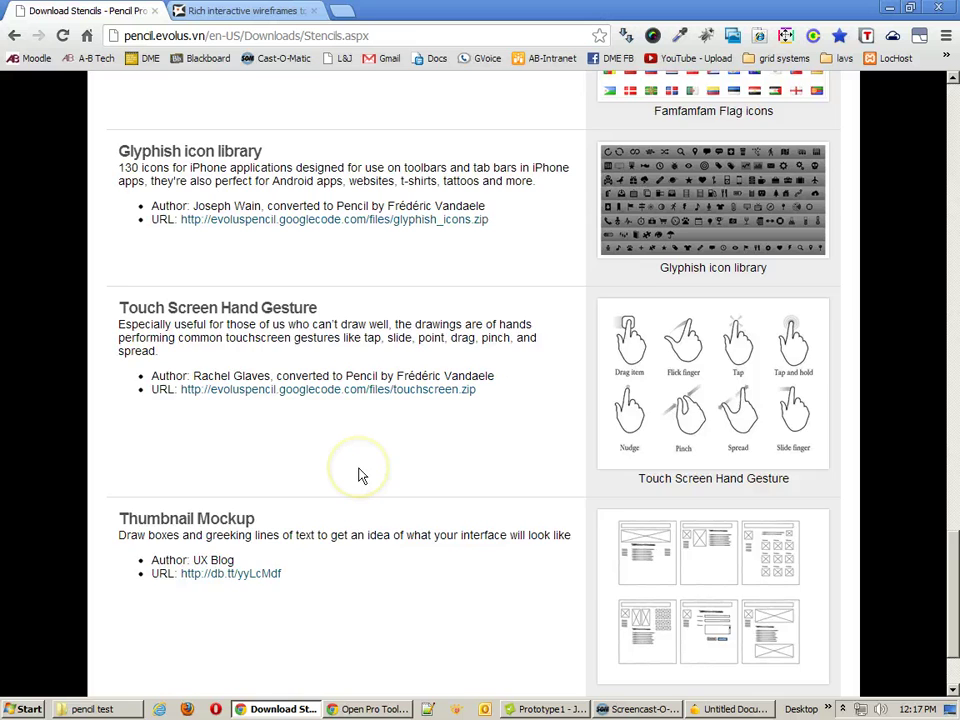
{"action": "scroll", "coordinate": [360, 476], "scroll_direction": "down", "scroll_amount": 2}
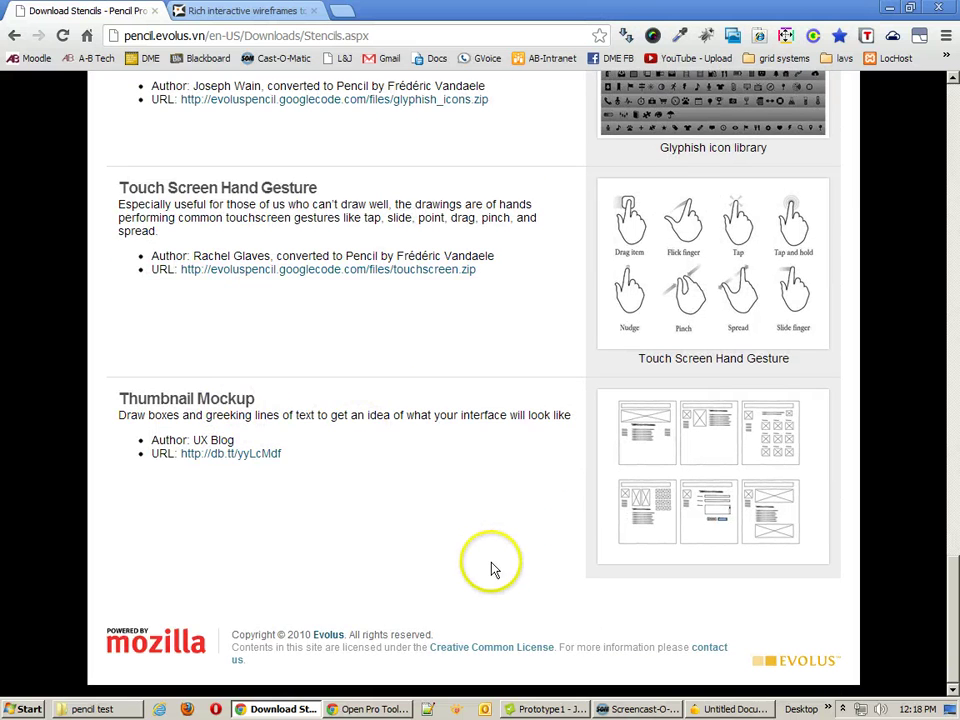
{"action": "scroll", "coordinate": [493, 560], "scroll_direction": "up", "scroll_amount": 20}
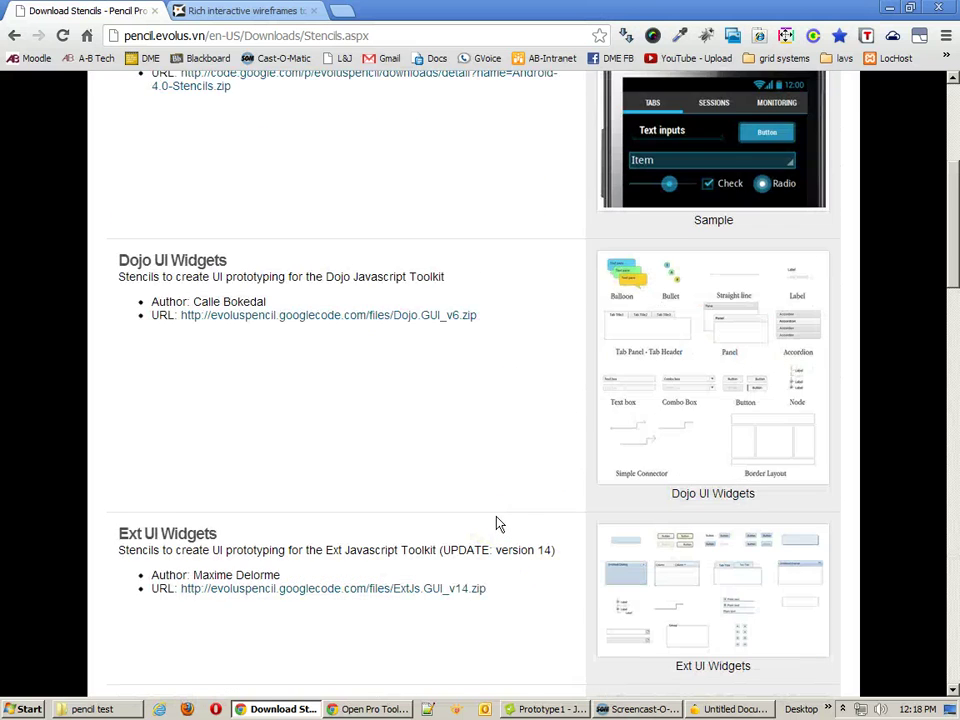
{"action": "scroll", "coordinate": [499, 524], "scroll_direction": "up", "scroll_amount": 4}
- Show the Export Templates list and look for the Naked HTML entry
{"action": "left_click", "coordinate": [358, 305]}
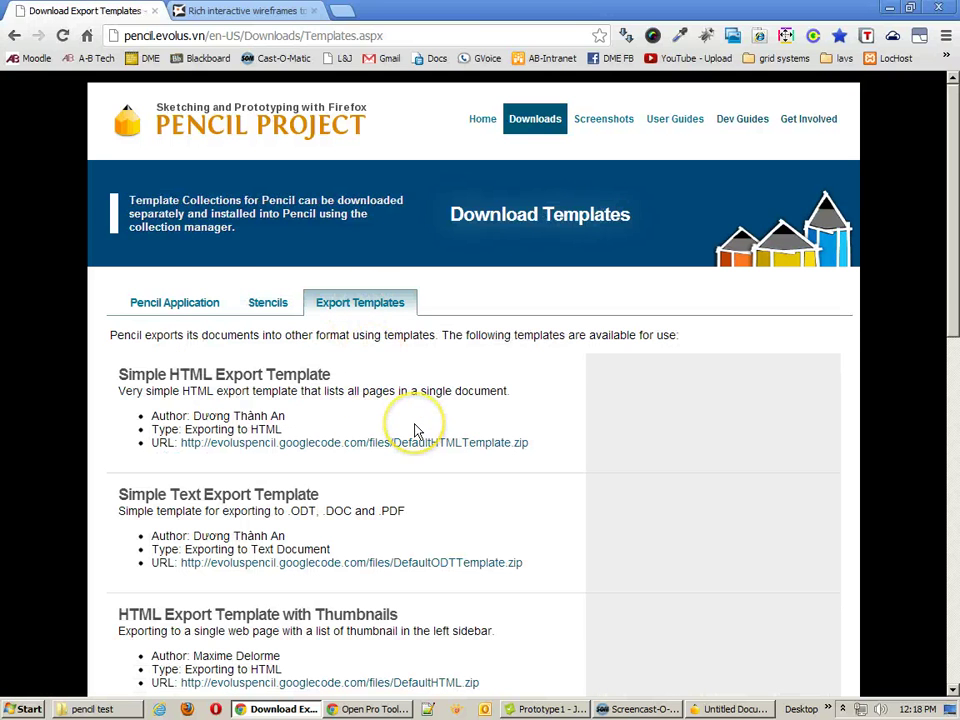
{"action": "scroll", "coordinate": [417, 430], "scroll_direction": "down", "scroll_amount": 8}
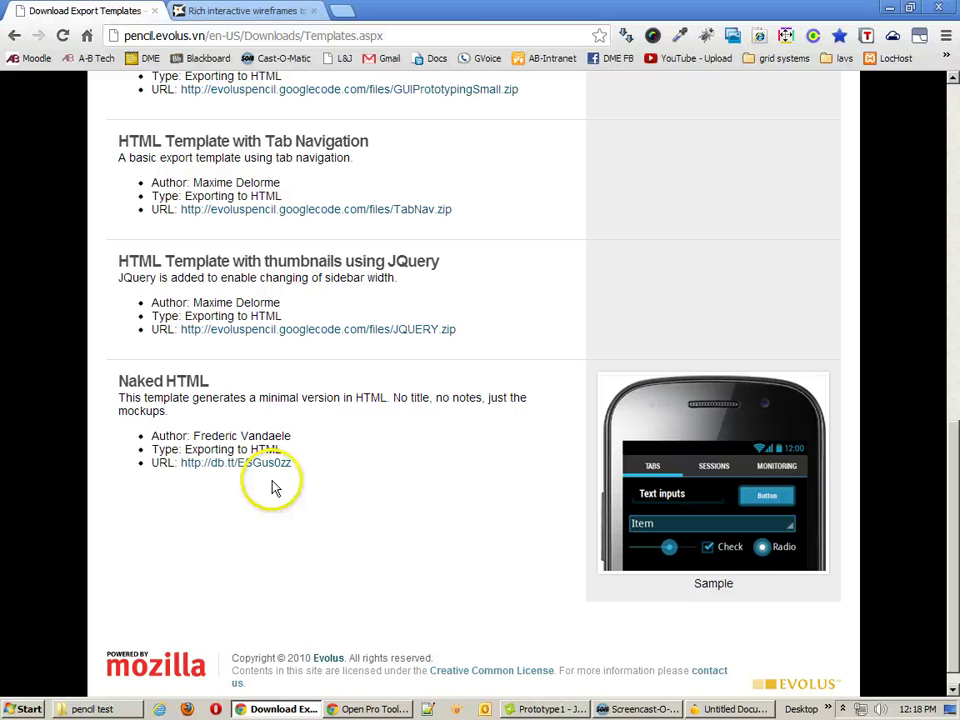
{"action": "scroll", "coordinate": [607, 428], "scroll_direction": "up", "scroll_amount": 4}
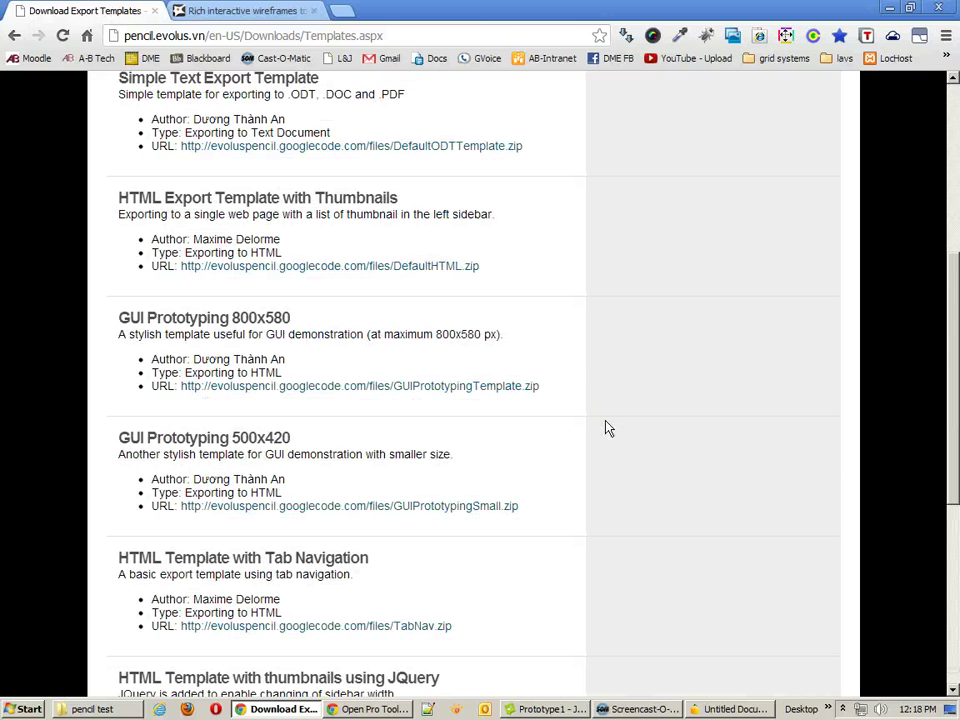
- Bring the Untitled Document Pencil window forward and bring up the Untitled Page tab's options
{"action": "left_click", "coordinate": [735, 708]}
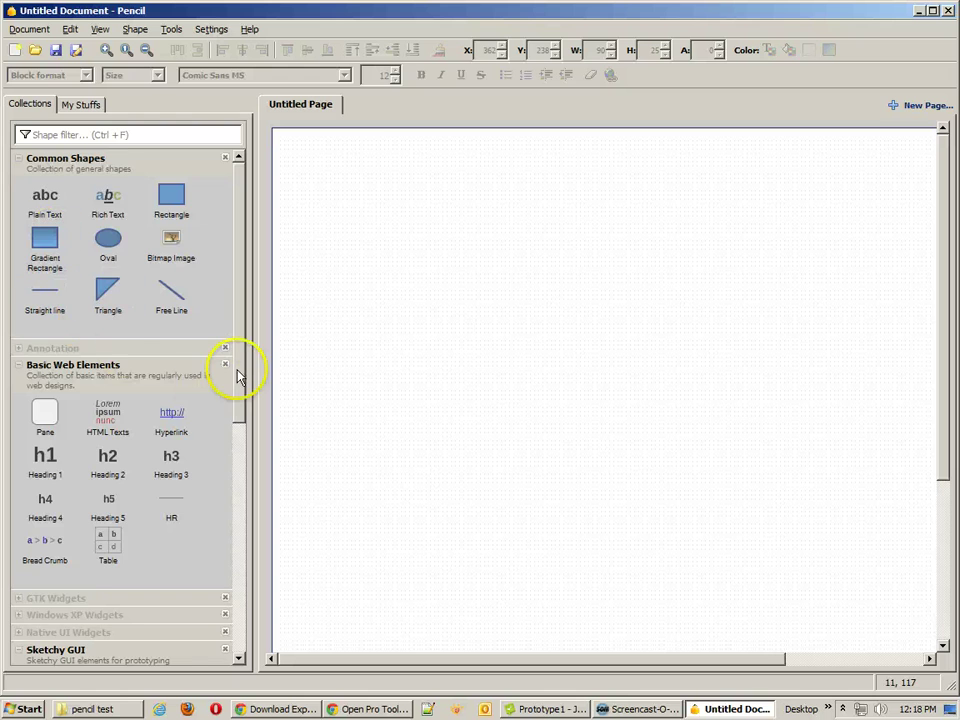
{"action": "mouse_move", "coordinate": [238, 375]}
{"action": "left_mouse_down"}
{"action": "mouse_move", "coordinate": [238, 570]}
{"action": "mouse_move", "coordinate": [205, 280]}
{"action": "left_mouse_up"}
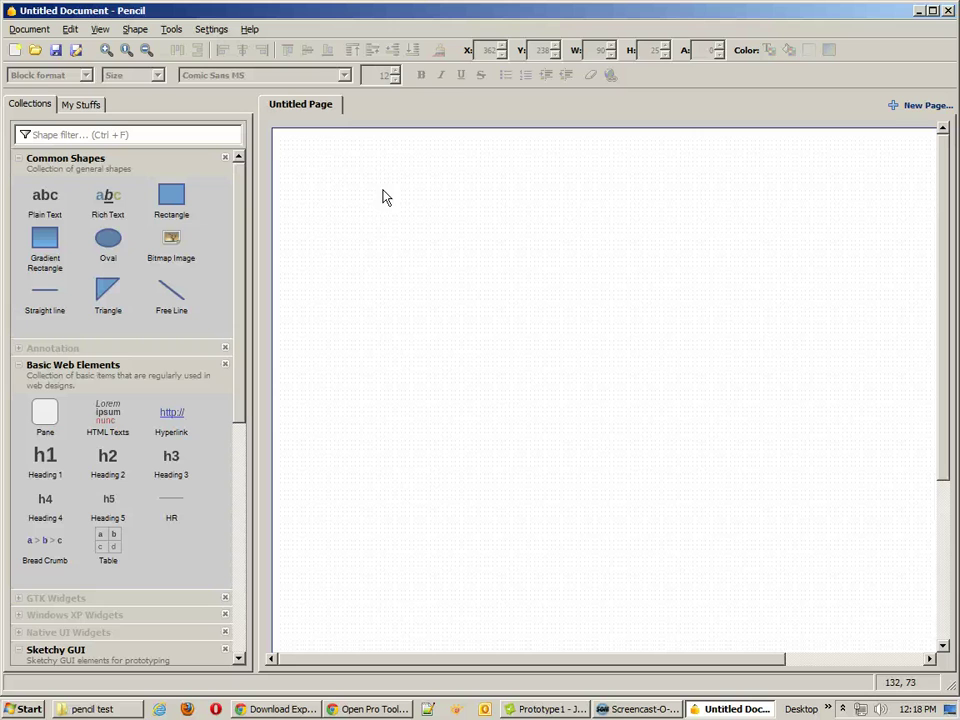
{"action": "right_click", "coordinate": [309, 106]}
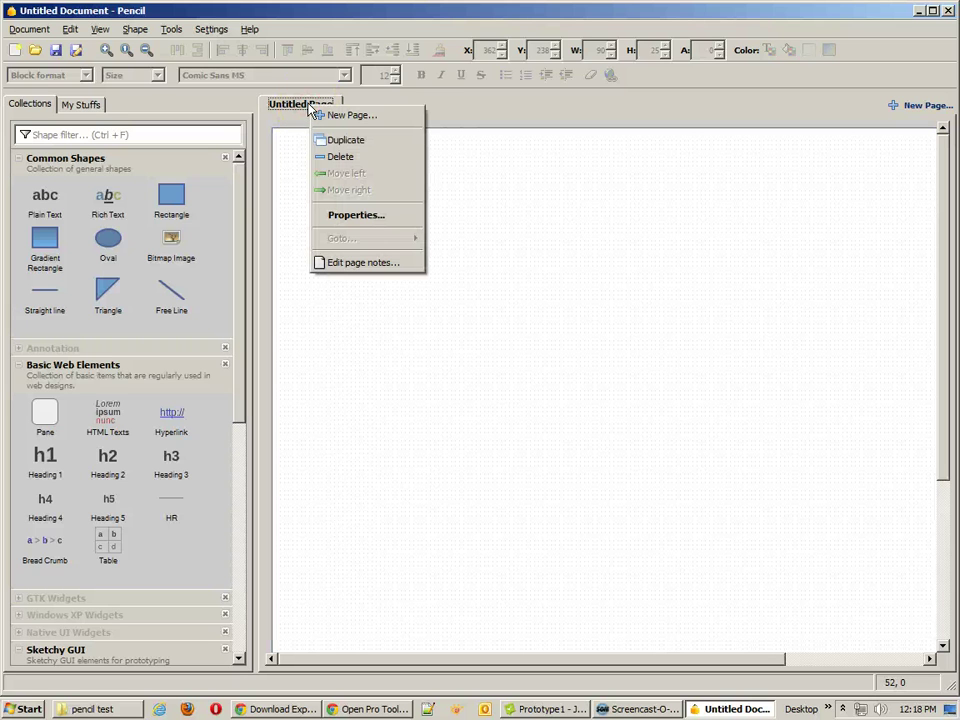
- Title the page 'homepage' and set its size to 960 Web page - long (960x900)
{"action": "left_click", "coordinate": [377, 216]}
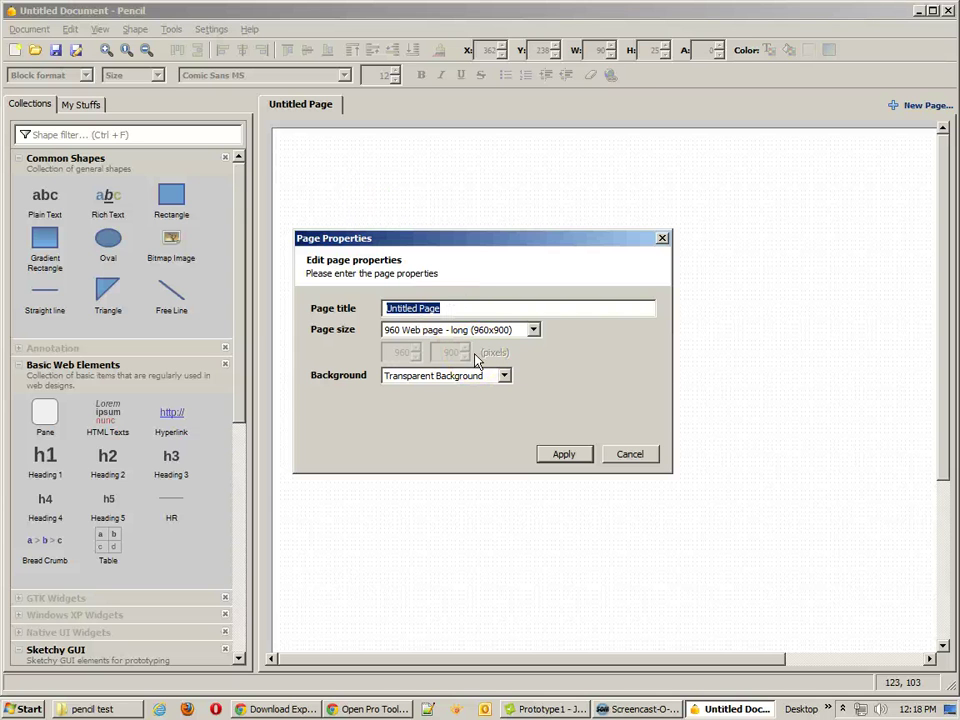
{"action": "type", "text": "homepage"}
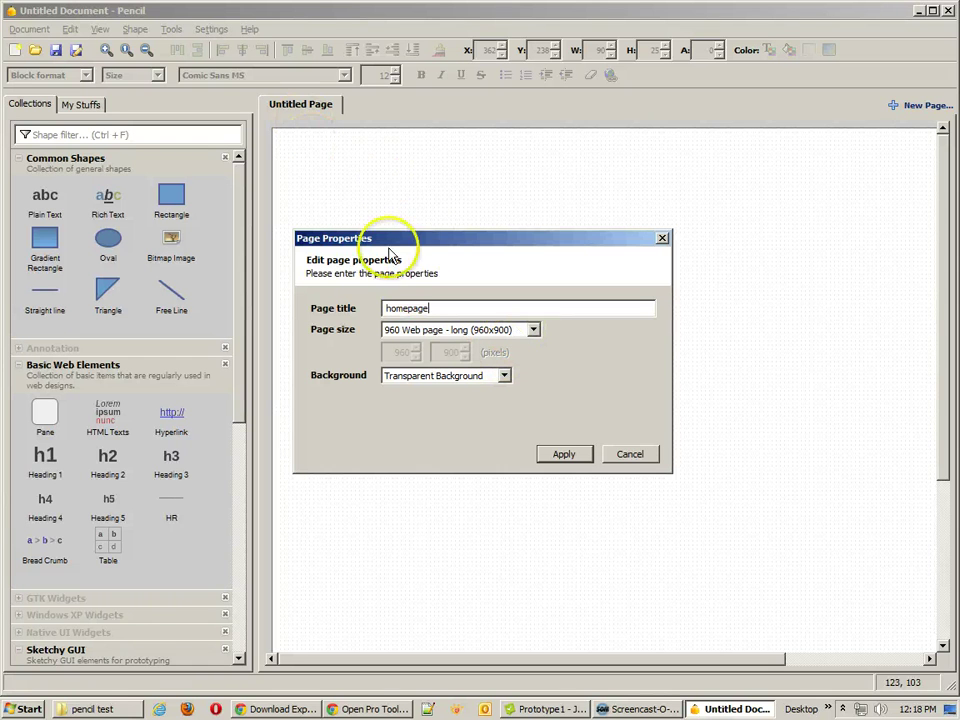
{"action": "left_click", "coordinate": [443, 331]}
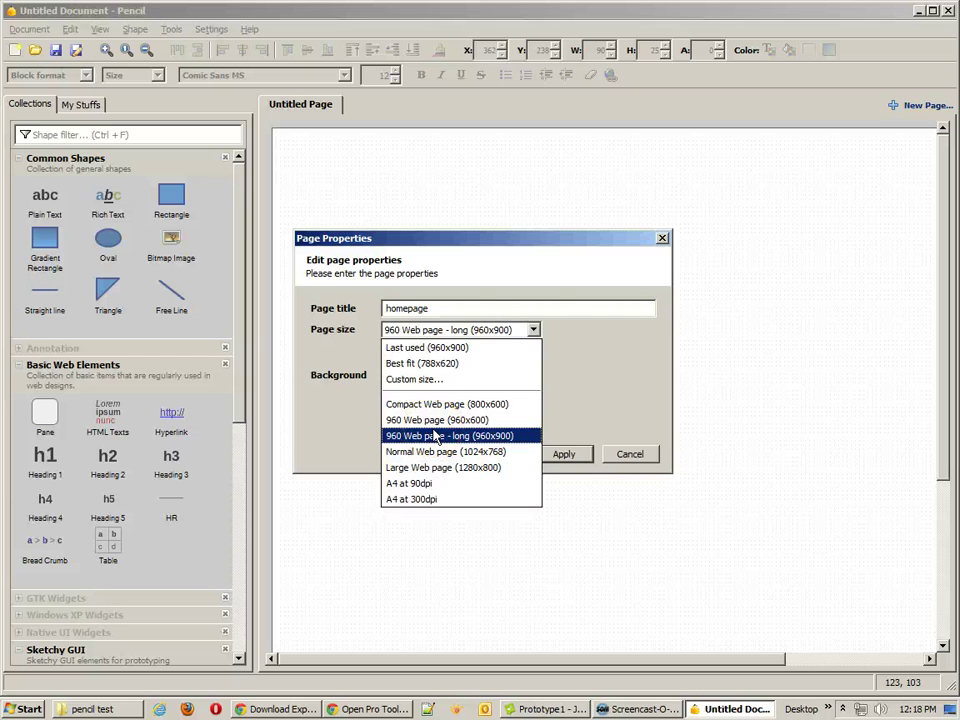
{"action": "left_click", "coordinate": [439, 379]}
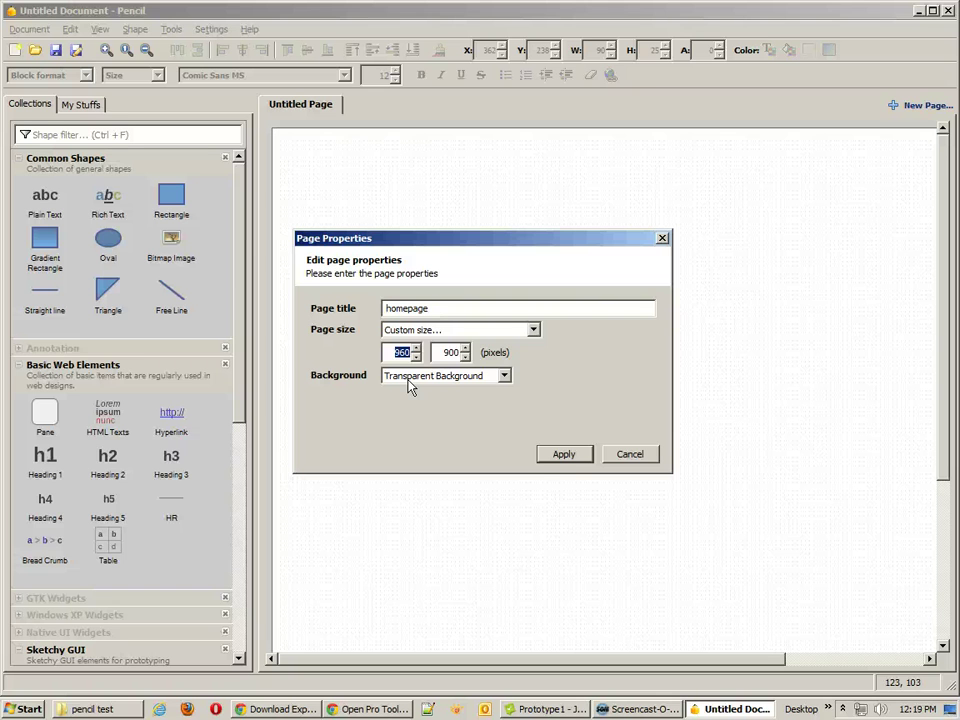
{"action": "left_click", "coordinate": [428, 331]}
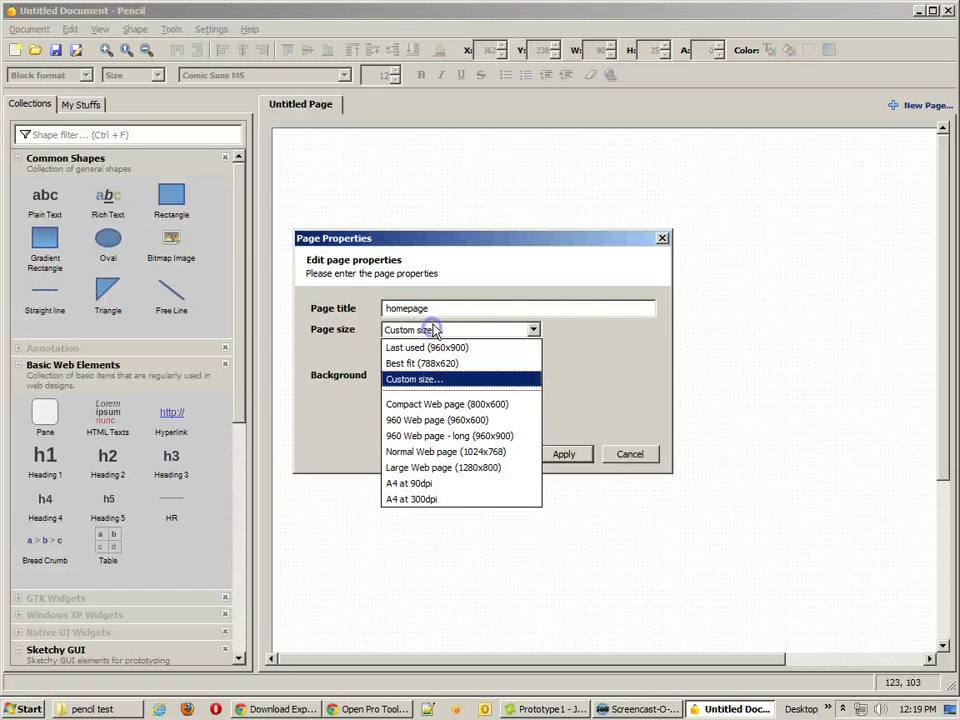
{"action": "left_click", "coordinate": [453, 436]}
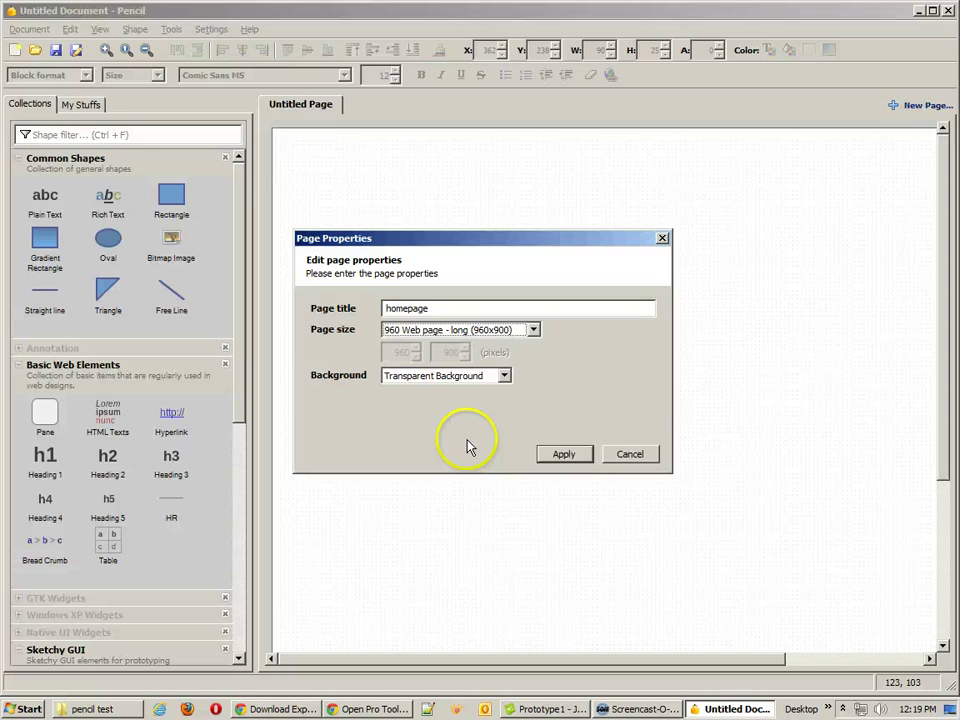
{"action": "left_click", "coordinate": [580, 454]}
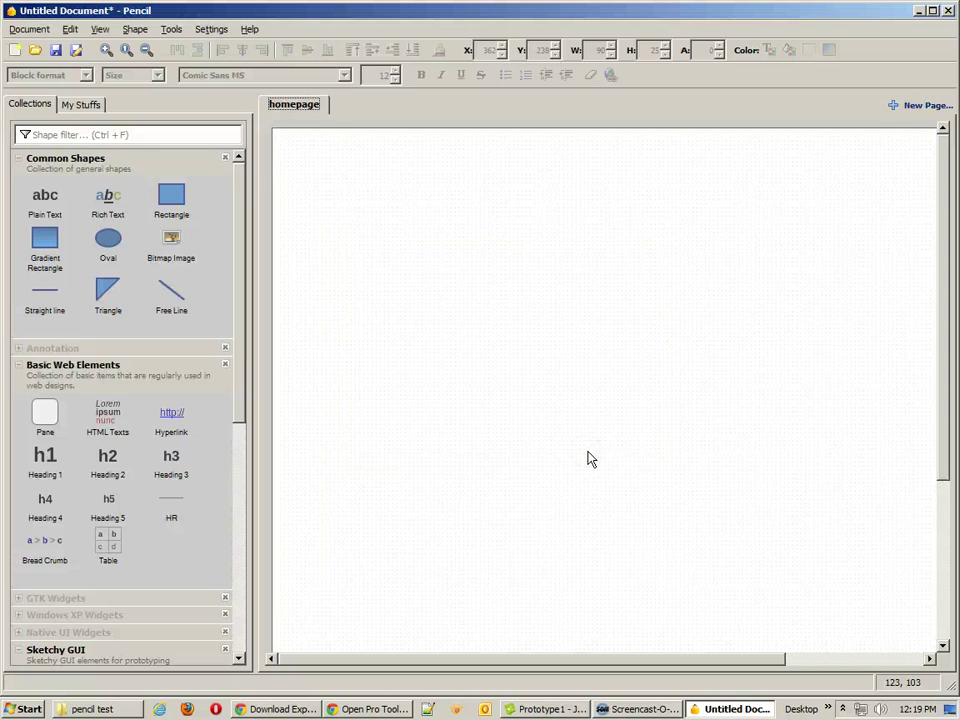
- Place a plain text shape near the page top and append 'dsdfsdf' to its wording
{"action": "left_click", "coordinate": [47, 202]}
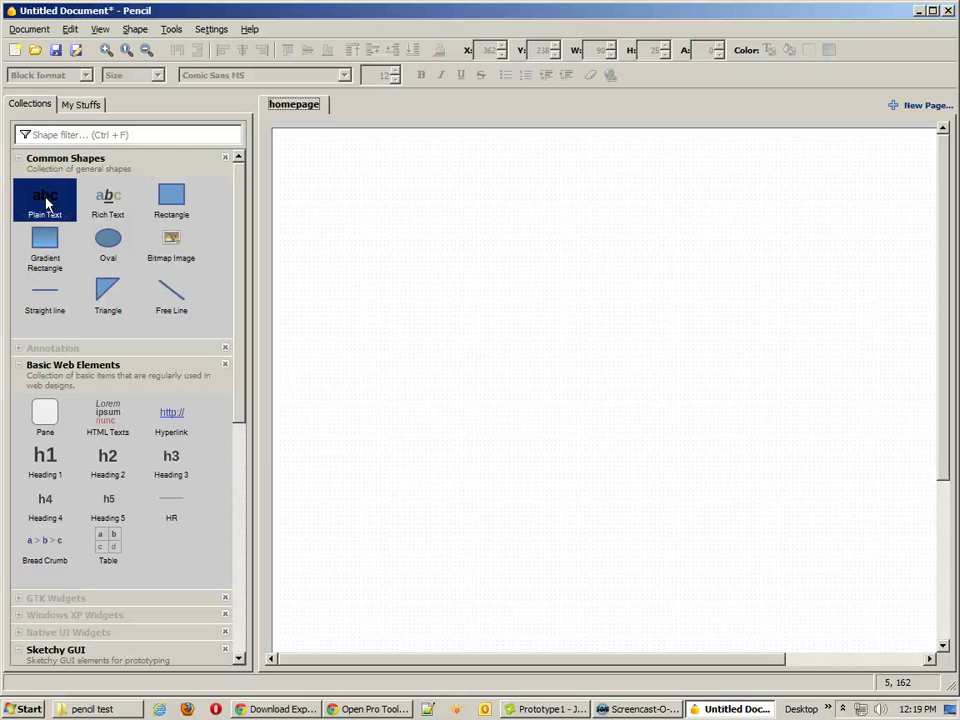
{"action": "left_click_drag", "start_coordinate": [41, 205], "coordinate": [460, 222]}
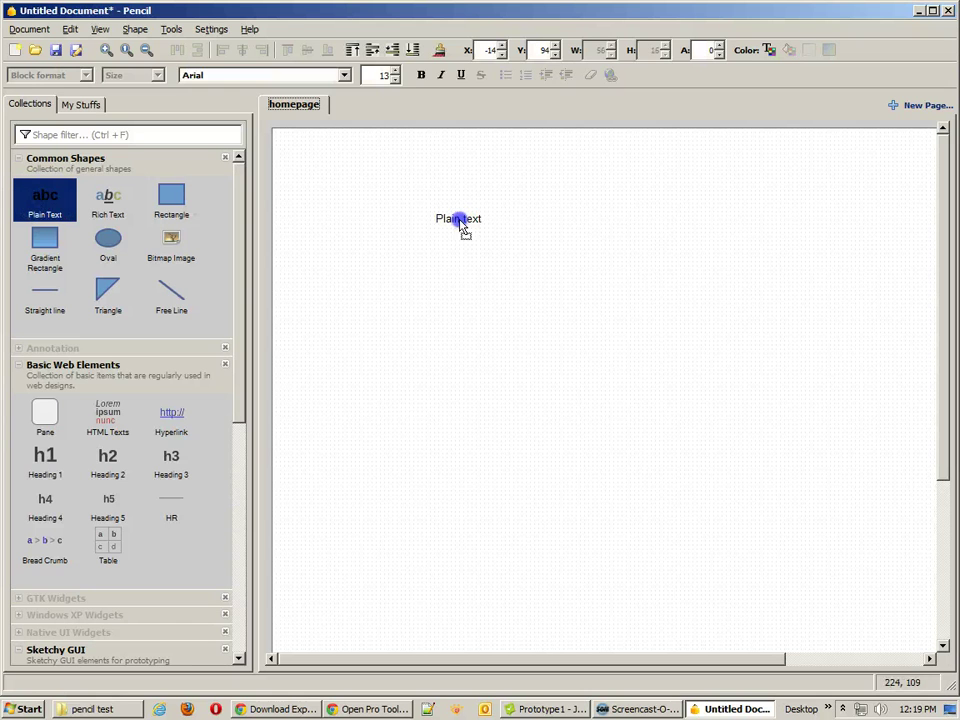
{"action": "left_click", "coordinate": [467, 349]}
{"action": "left_click", "coordinate": [468, 214]}
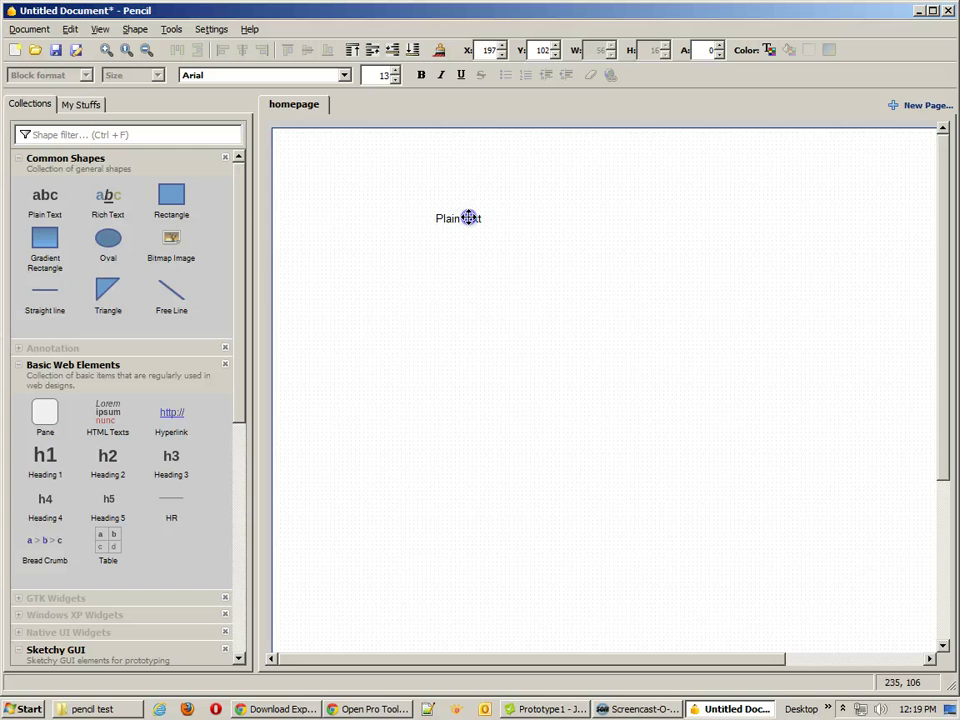
{"action": "double_click", "coordinate": [468, 214]}
{"action": "left_click", "coordinate": [491, 217]}
{"action": "type", "text": "dsdfsdf"}
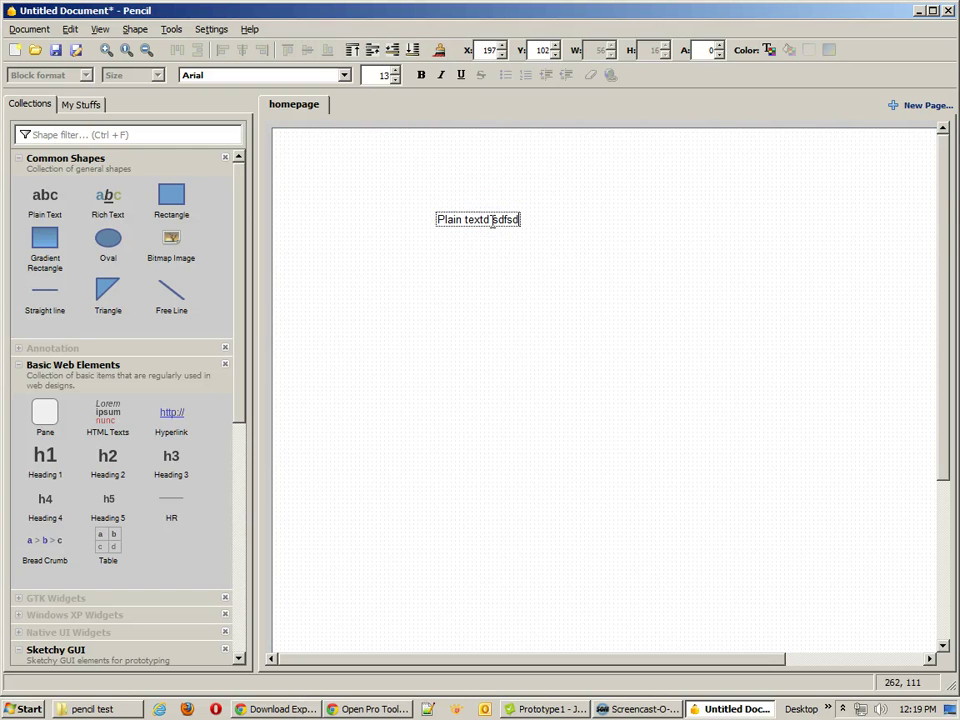
{"action": "left_click", "coordinate": [527, 281]}
{"action": "left_click", "coordinate": [493, 216]}
- Enlarge the heading to size 20, set it in Adobe Caslon Pro Bold, and shift it left
{"action": "left_click", "coordinate": [396, 71]}
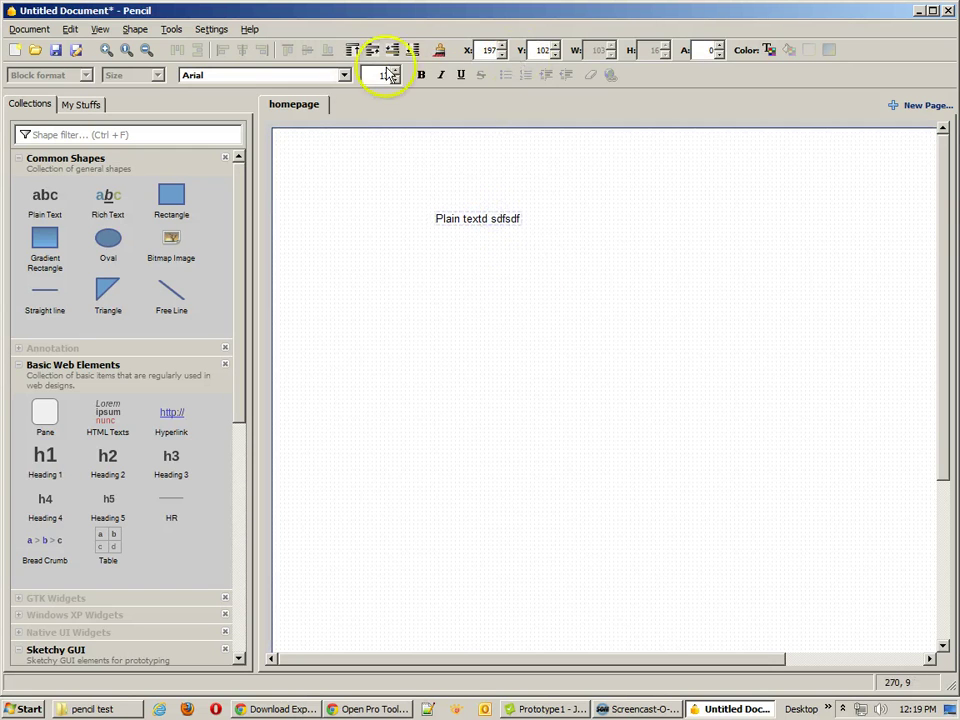
{"action": "left_click", "coordinate": [396, 71]}
{"action": "left_click", "coordinate": [396, 71]}
{"action": "left_click", "coordinate": [396, 71]}
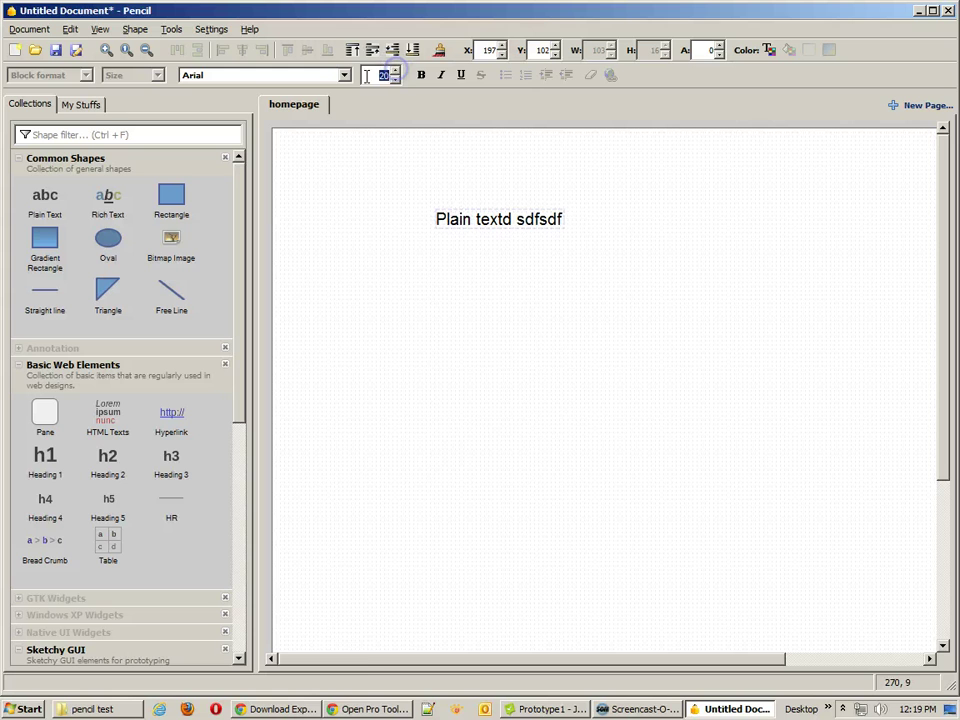
{"action": "left_click", "coordinate": [344, 75]}
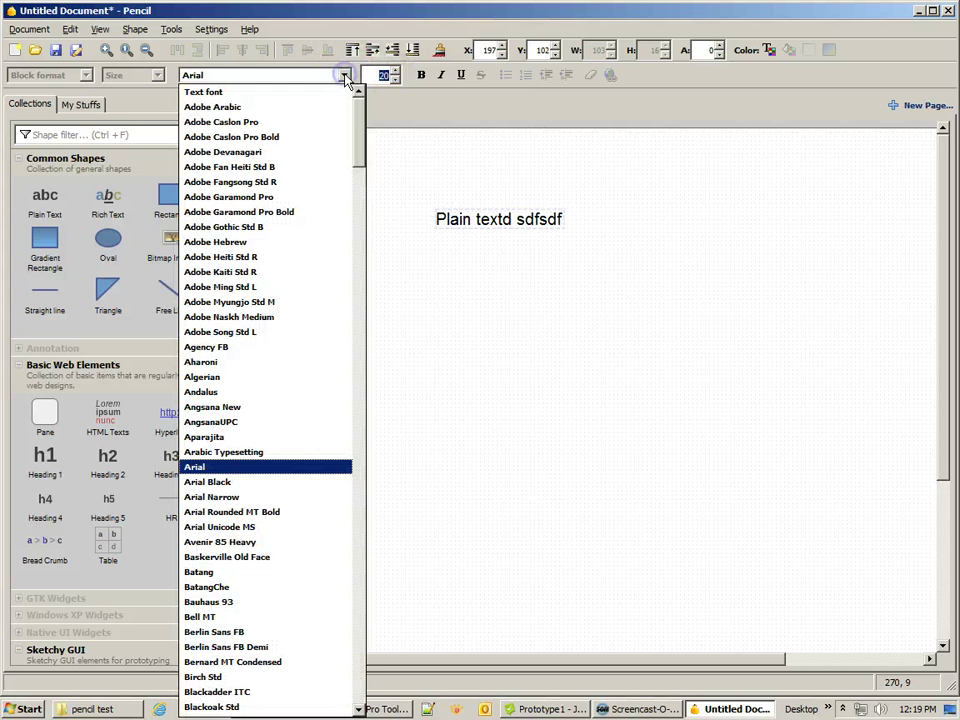
{"action": "left_click", "coordinate": [237, 184]}
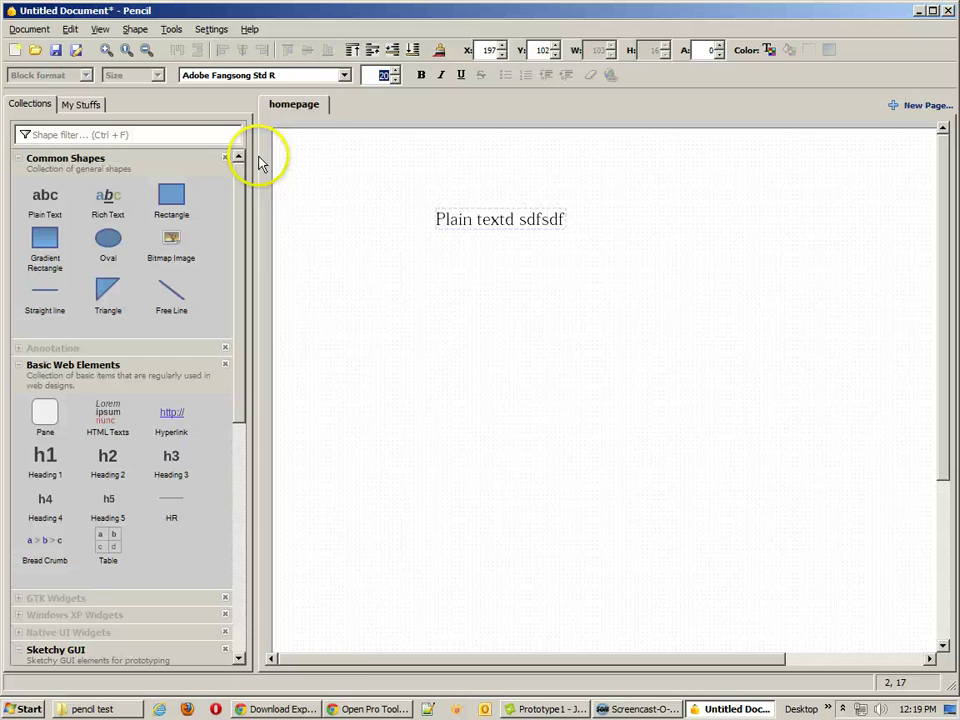
{"action": "left_click", "coordinate": [344, 76]}
{"action": "left_click", "coordinate": [232, 137]}
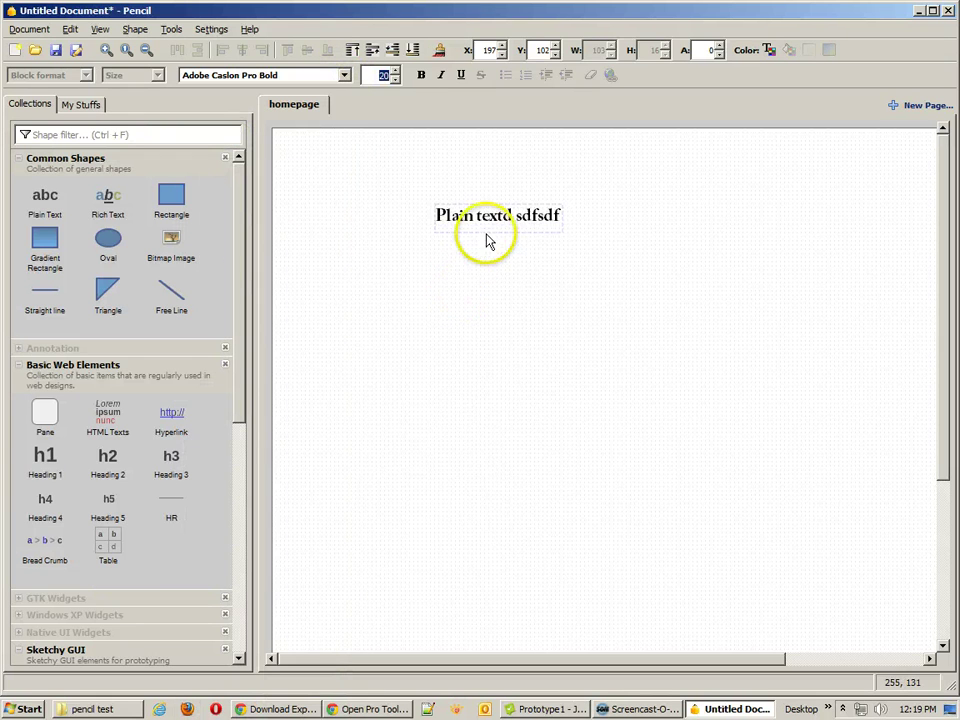
{"action": "left_click_drag", "start_coordinate": [487, 228], "coordinate": [429, 233]}
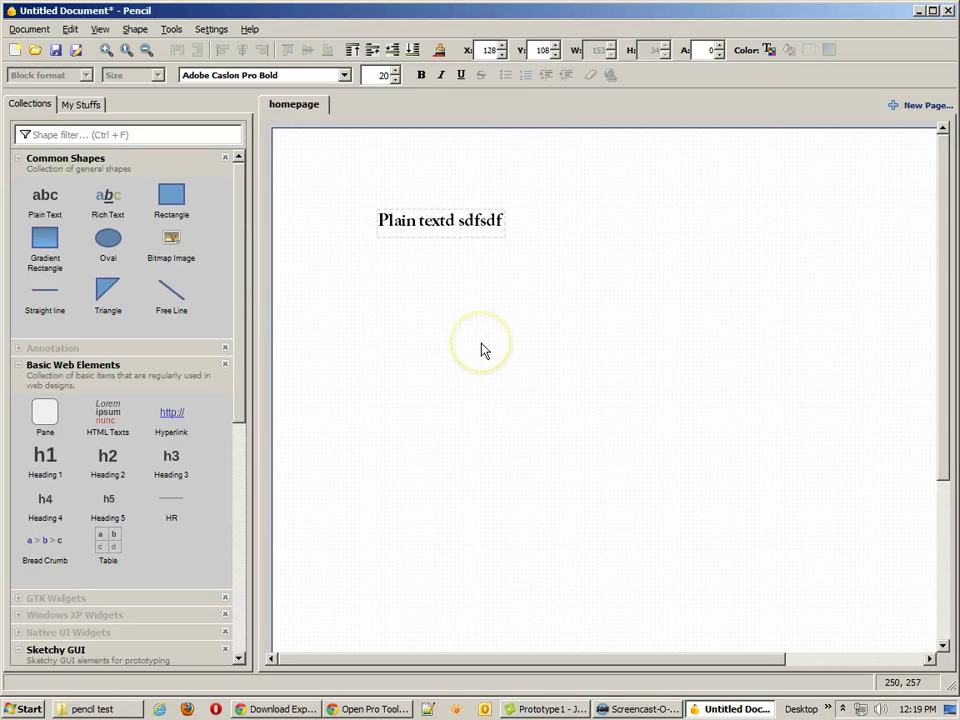
- Add a rich text pane below the heading filled with long random text, then widen it
{"action": "left_click_drag", "start_coordinate": [118, 204], "coordinate": [455, 256]}
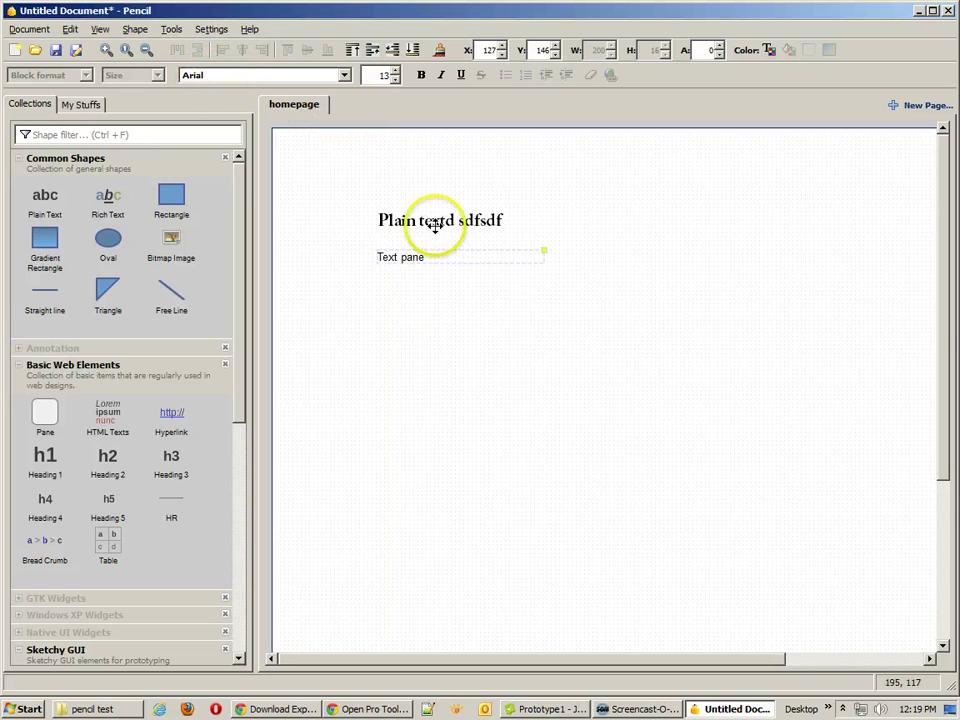
{"action": "right_click", "coordinate": [520, 257]}
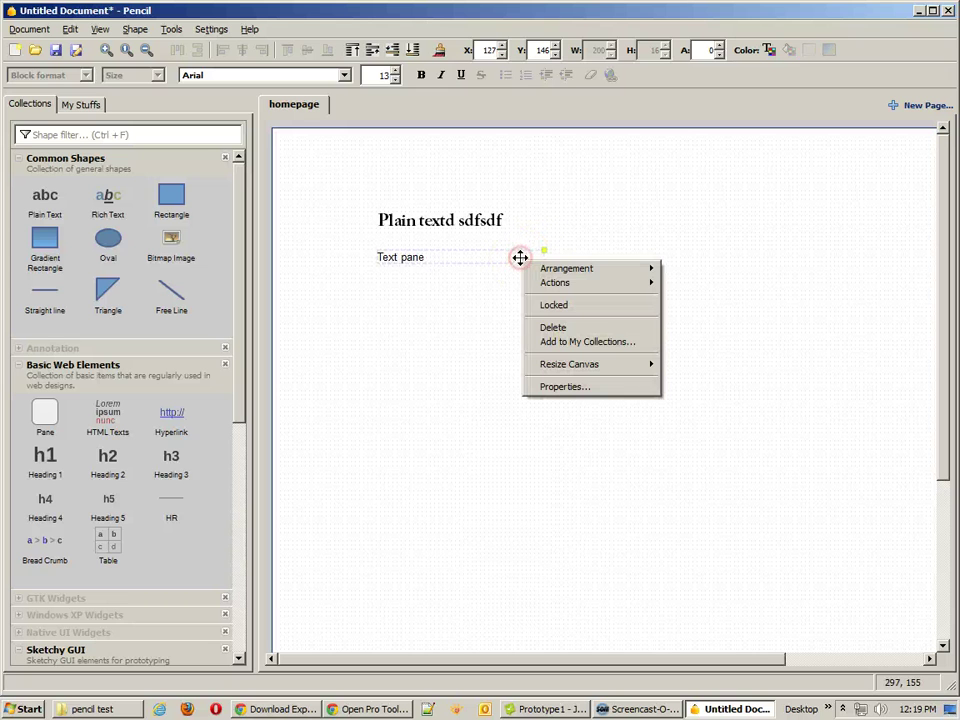
{"action": "mouse_move", "coordinate": [566, 288]}
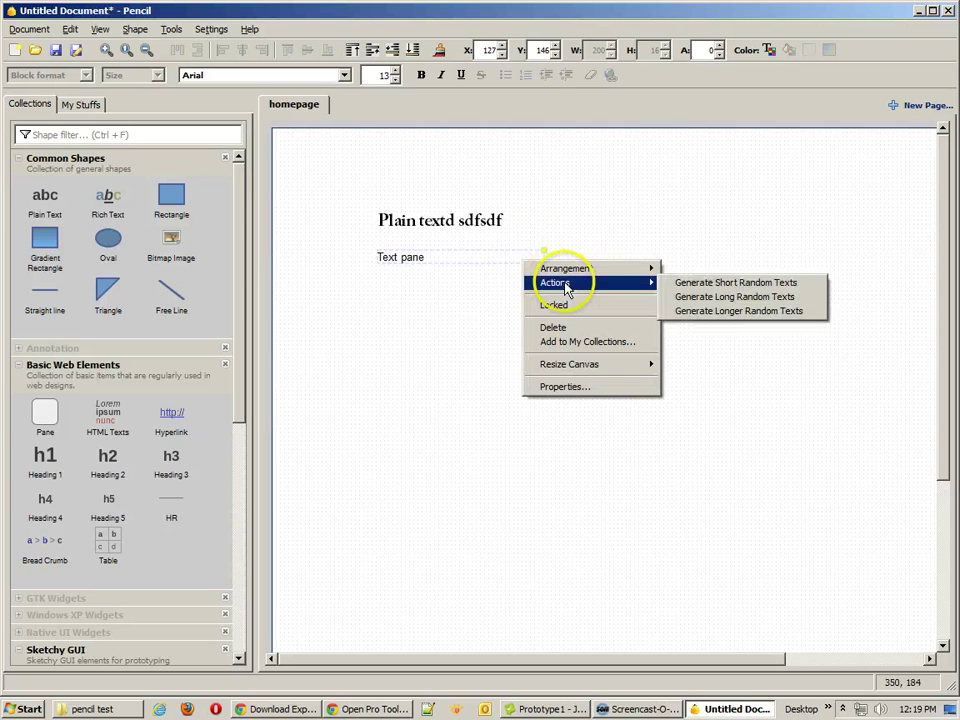
{"action": "left_click", "coordinate": [718, 298]}
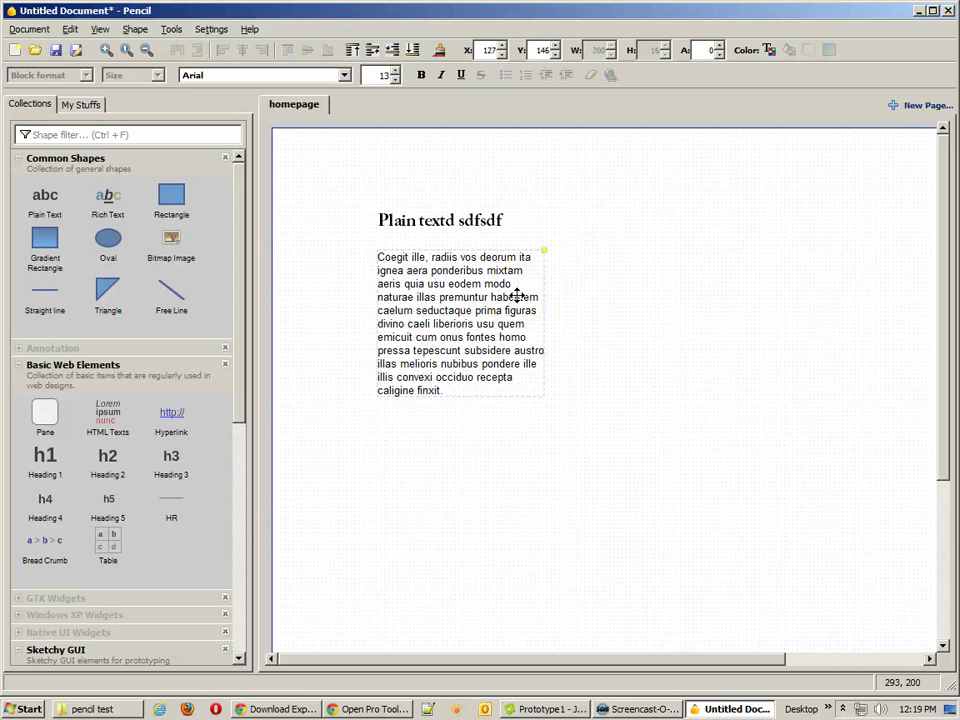
{"action": "left_click_drag", "start_coordinate": [546, 252], "coordinate": [603, 255]}
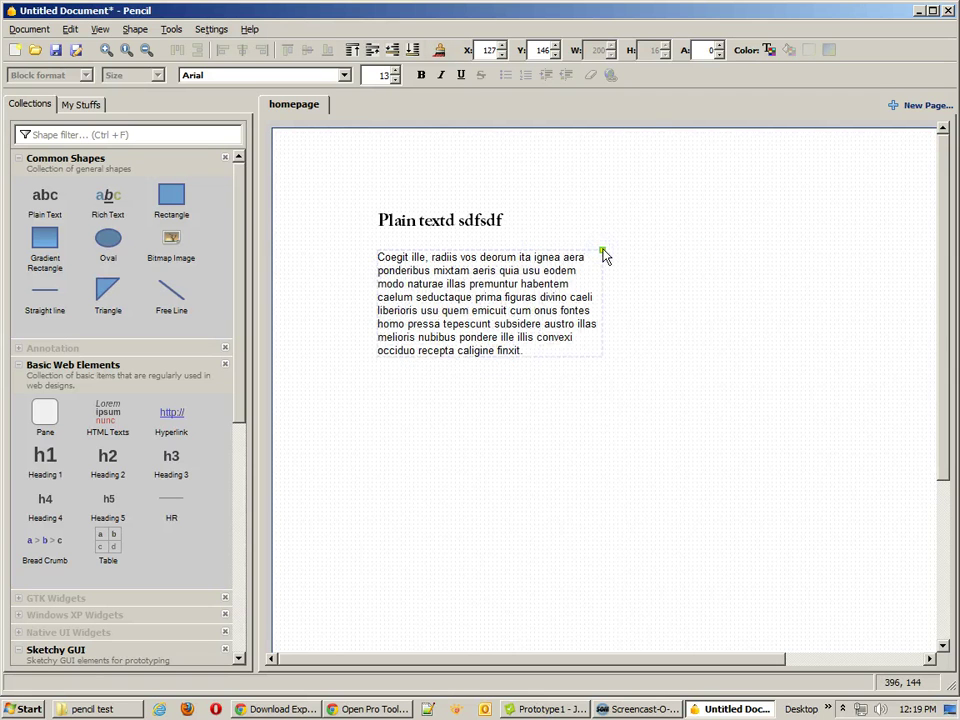
- Break the text into two paragraphs after 'liberioris' and move it up under the heading
{"action": "double_click", "coordinate": [497, 296]}
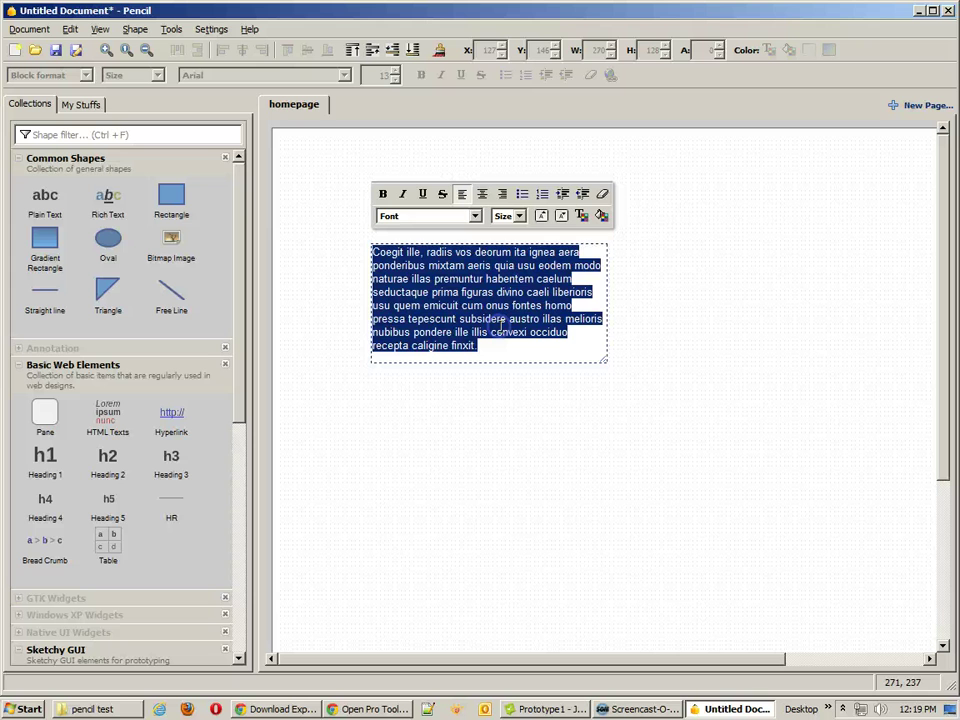
{"action": "left_click", "coordinate": [579, 281]}
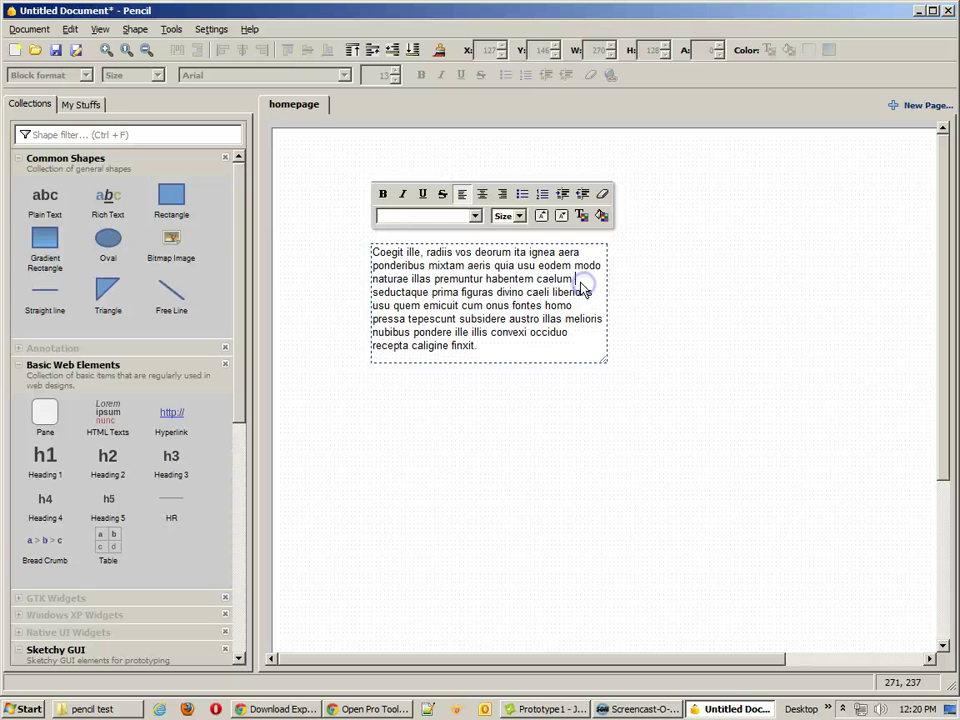
{"action": "left_click", "coordinate": [620, 380]}
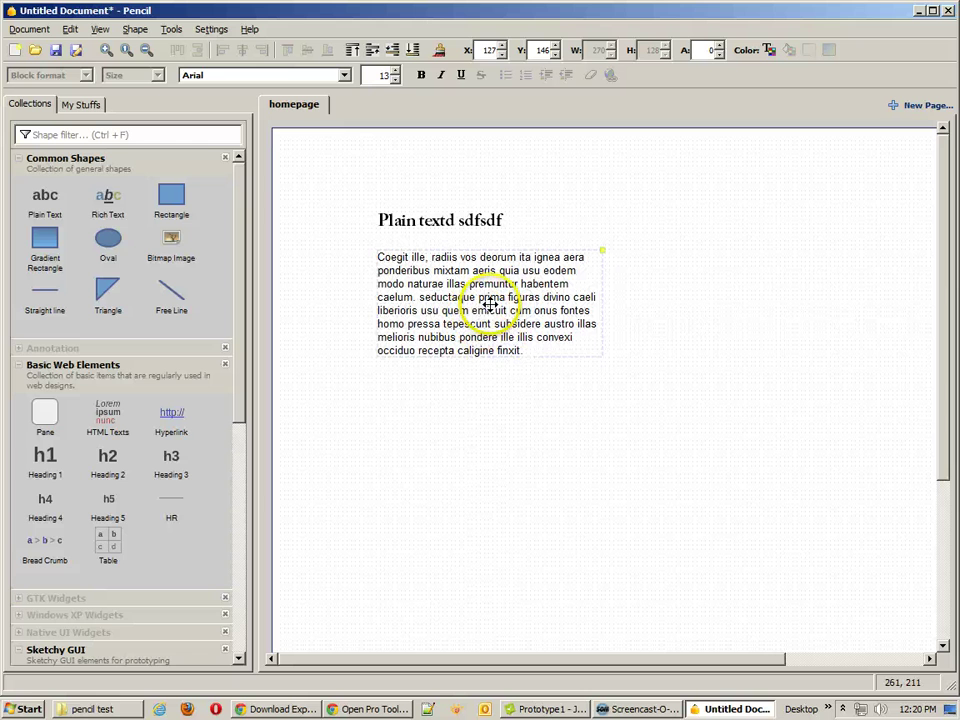
{"action": "double_click", "coordinate": [490, 303]}
{"action": "left_click", "coordinate": [592, 292]}
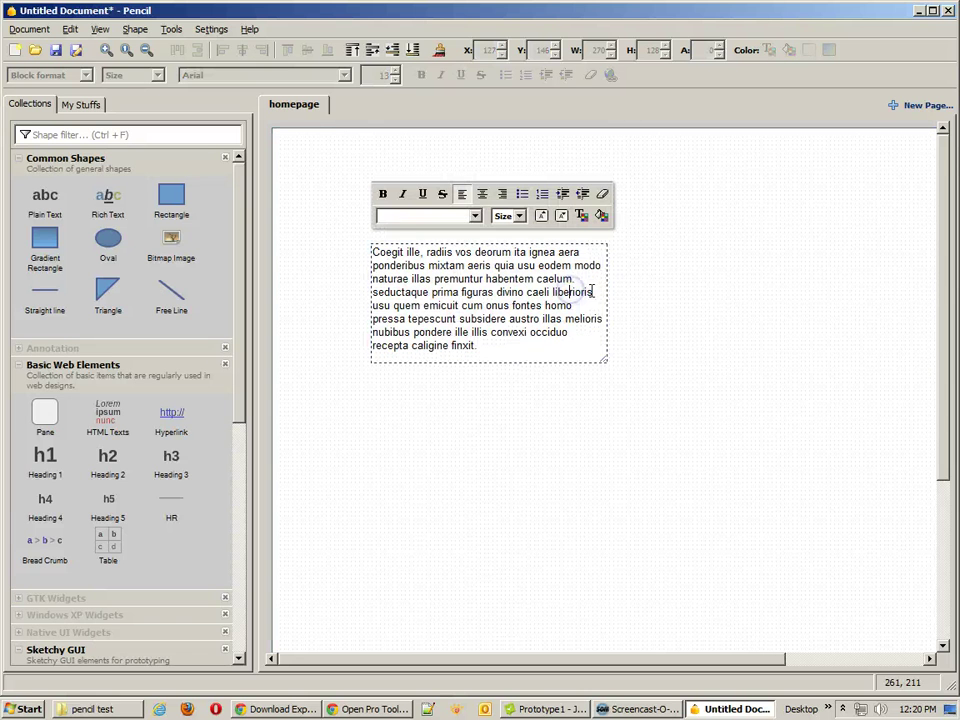
{"action": "key", "text": "Return"}
{"action": "key", "text": "Return"}
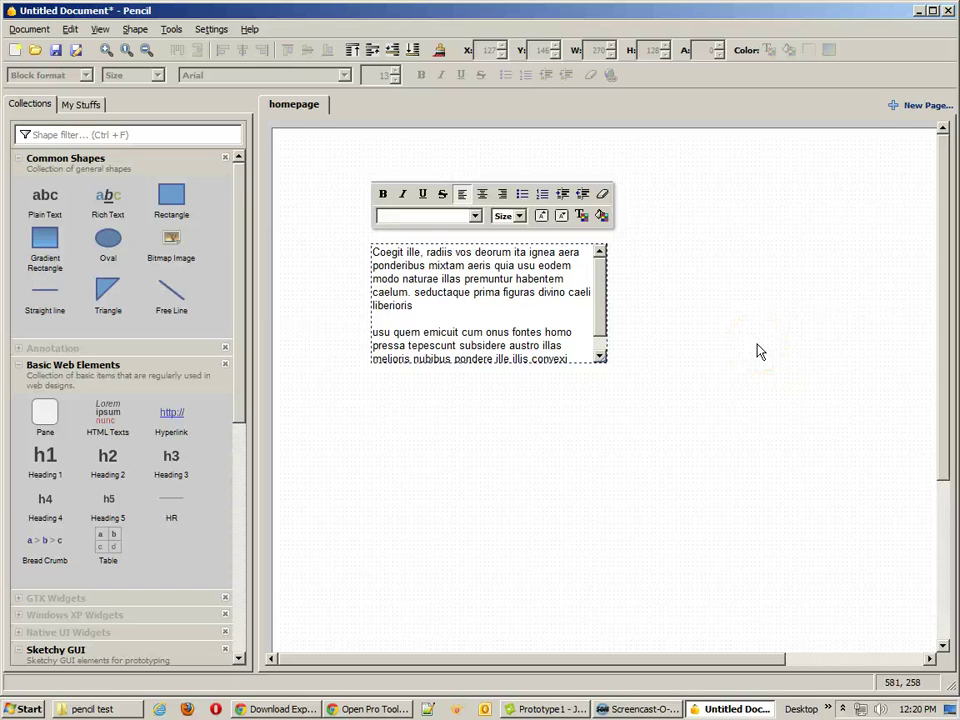
{"action": "left_click", "coordinate": [552, 378]}
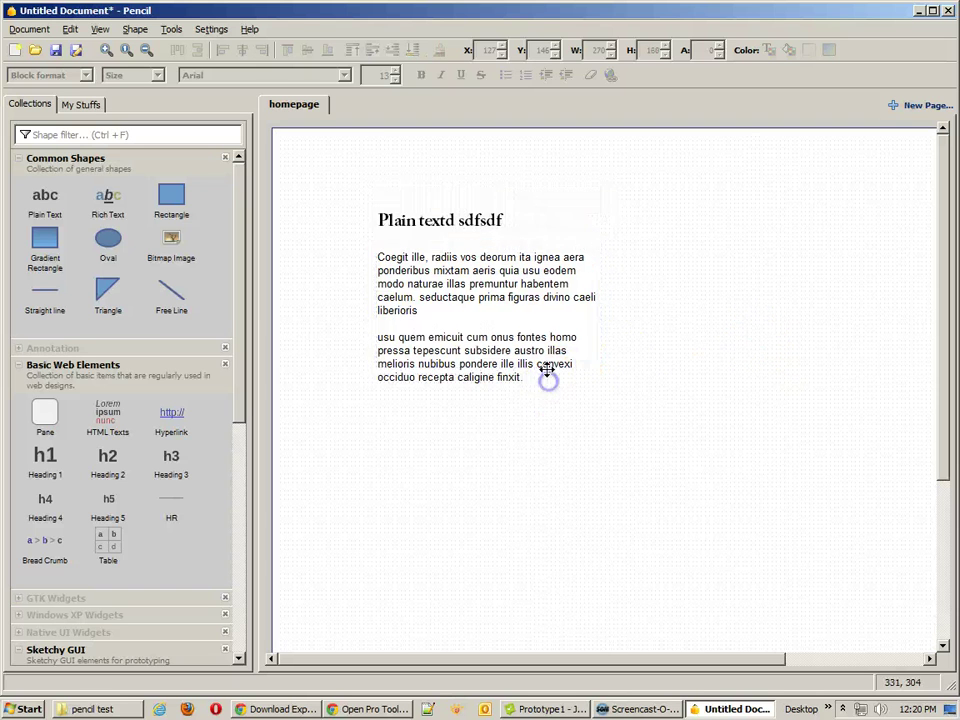
{"action": "left_click", "coordinate": [544, 371]}
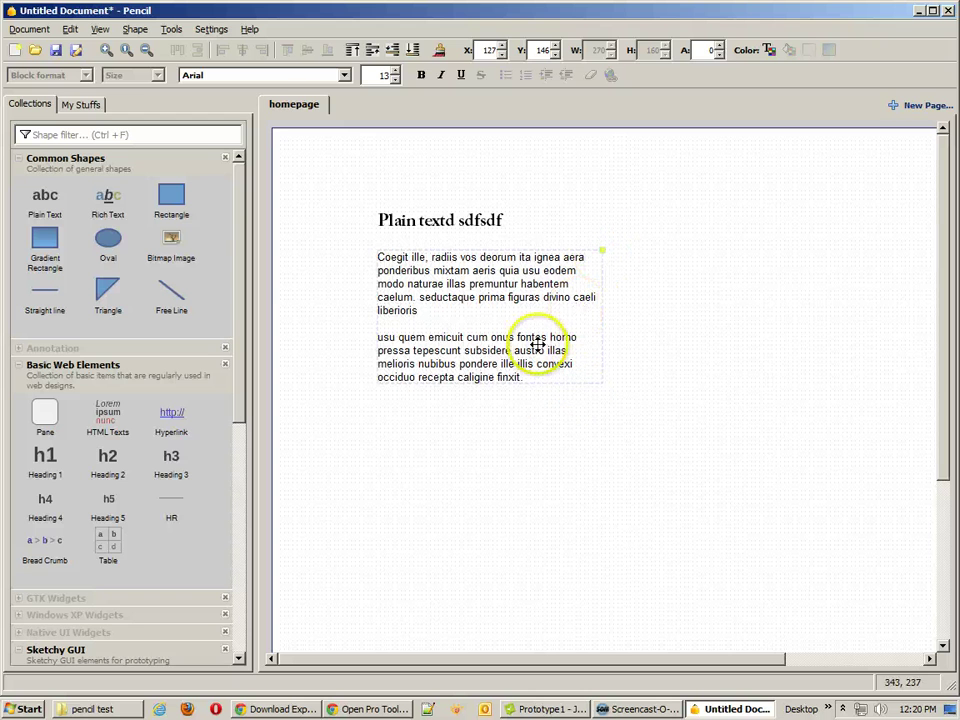
{"action": "mouse_move", "coordinate": [497, 377]}
{"action": "left_mouse_down"}
{"action": "mouse_move", "coordinate": [474, 371]}
{"action": "mouse_move", "coordinate": [496, 360]}
{"action": "left_mouse_up"}
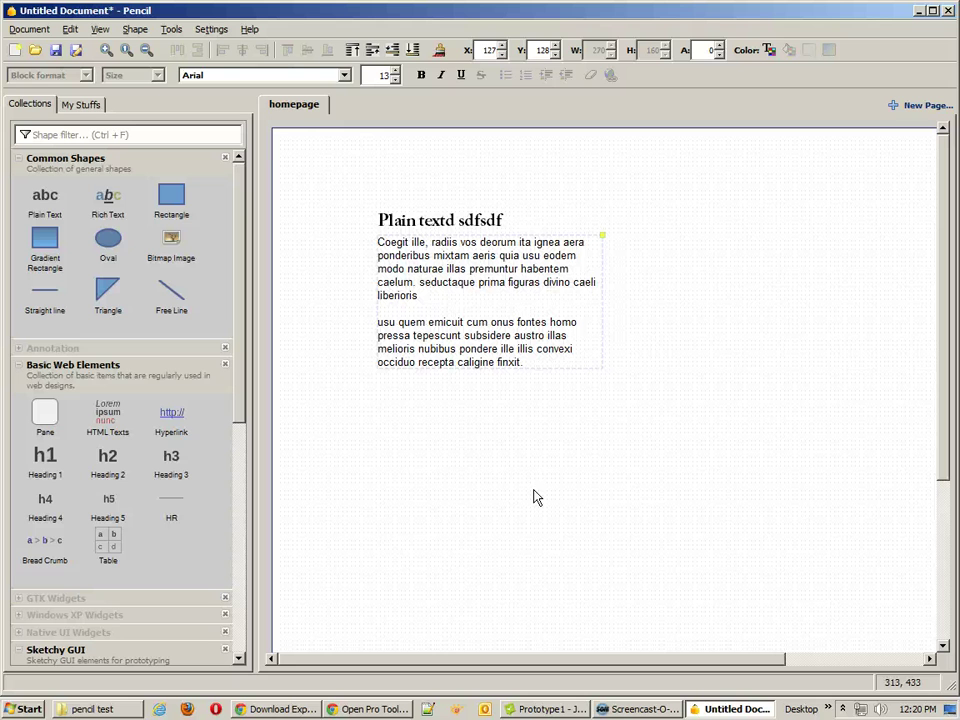
- Nudge the Latin paragraph box slightly down, lining its left edge up with the heading
{"action": "left_click", "coordinate": [446, 452]}
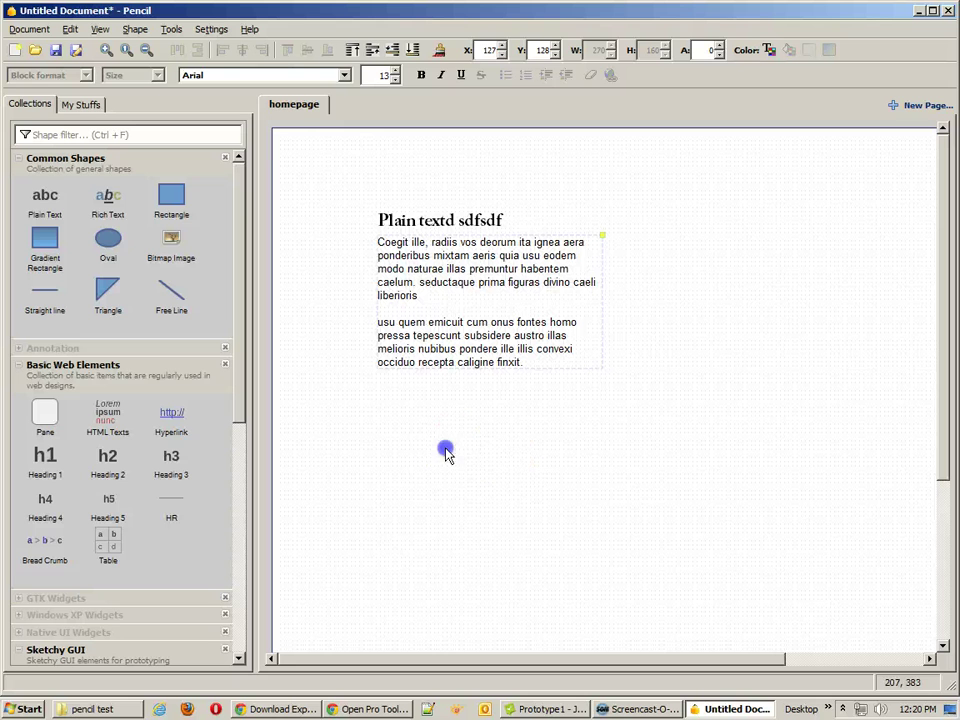
{"action": "left_click", "coordinate": [497, 255]}
{"action": "left_click_drag", "start_coordinate": [497, 255], "coordinate": [496, 257]}
{"action": "left_click_drag", "start_coordinate": [399, 220], "coordinate": [399, 223]}
{"action": "left_click", "coordinate": [338, 344]}
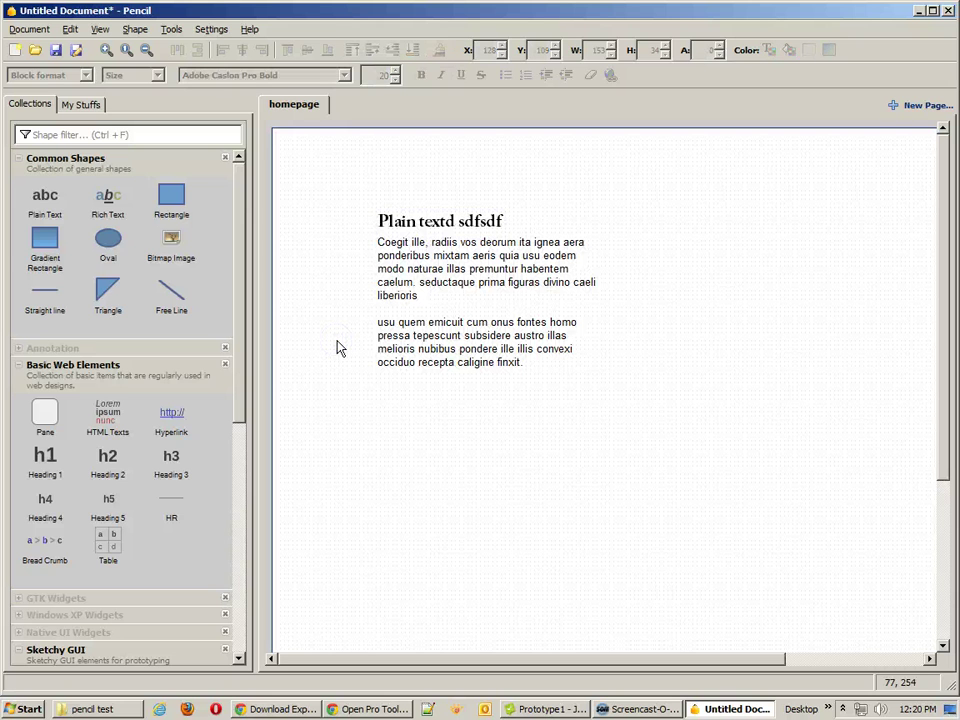
{"action": "left_click_drag", "start_coordinate": [392, 251], "coordinate": [405, 259]}
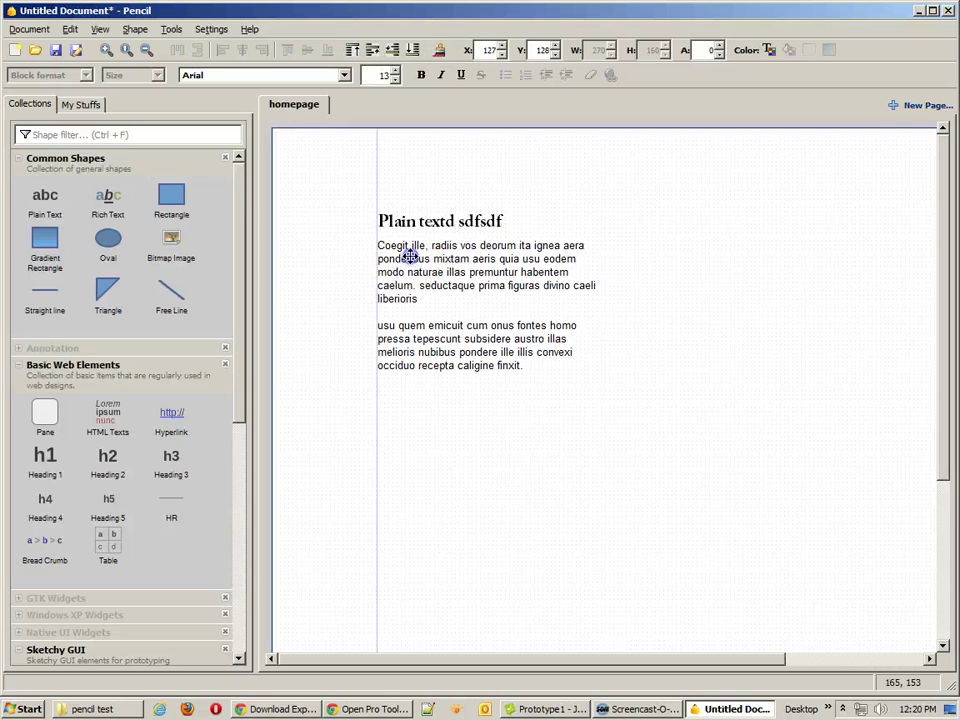
- Align the heading and paragraph, group them, and shift the group slightly right and down
{"action": "left_click_drag", "start_coordinate": [343, 176], "coordinate": [675, 452]}
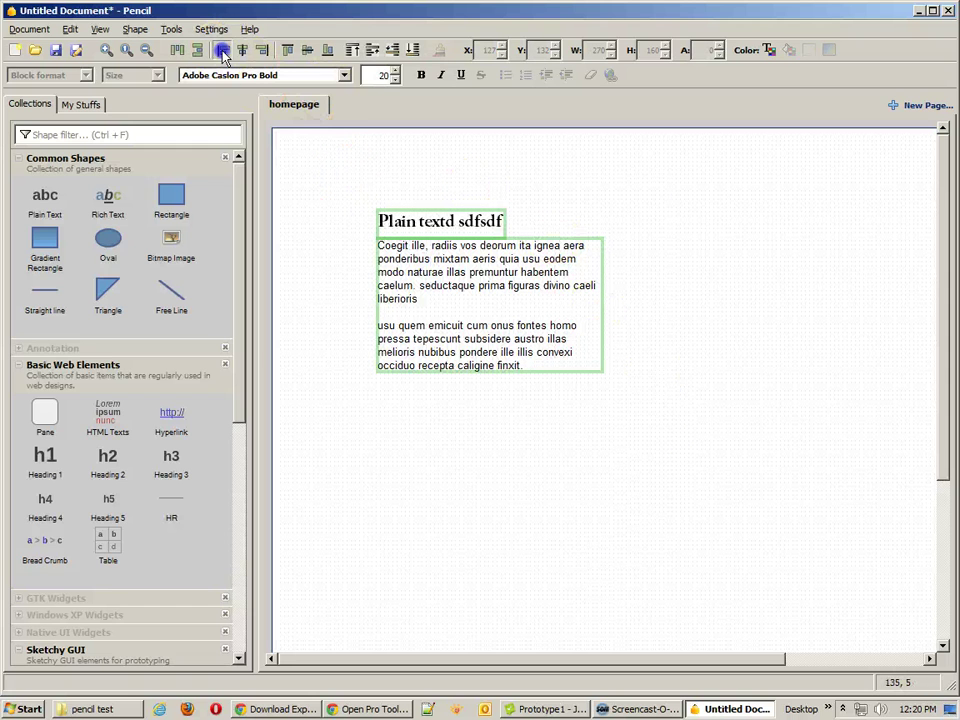
{"action": "left_click", "coordinate": [263, 51]}
{"action": "right_click", "coordinate": [440, 288]}
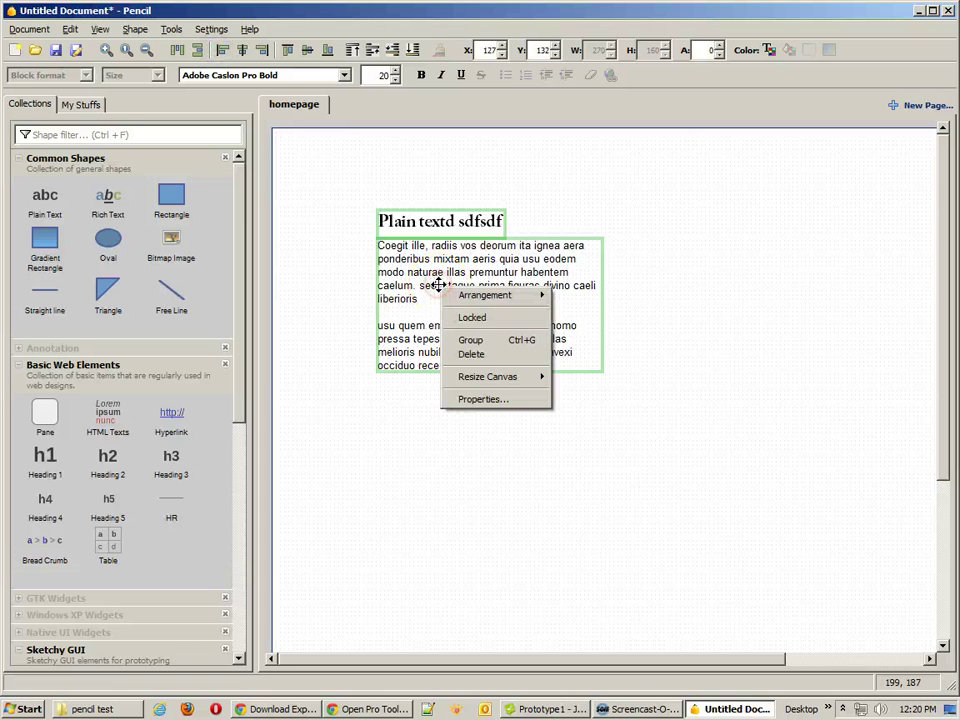
{"action": "left_click", "coordinate": [472, 341]}
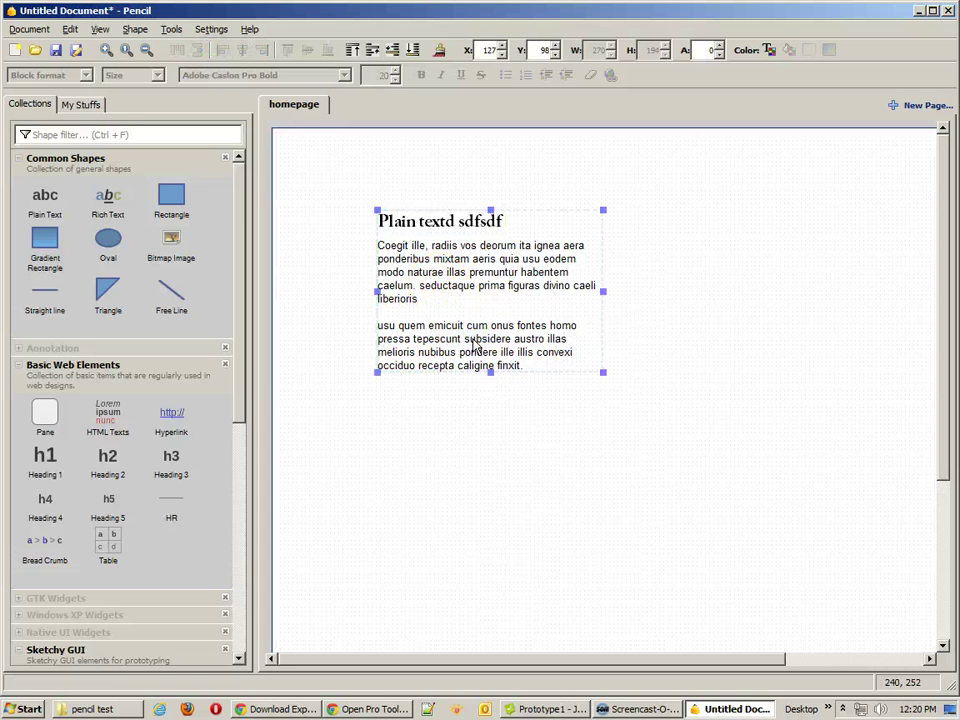
{"action": "left_click_drag", "start_coordinate": [471, 261], "coordinate": [526, 270]}
{"action": "left_click", "coordinate": [772, 313]}
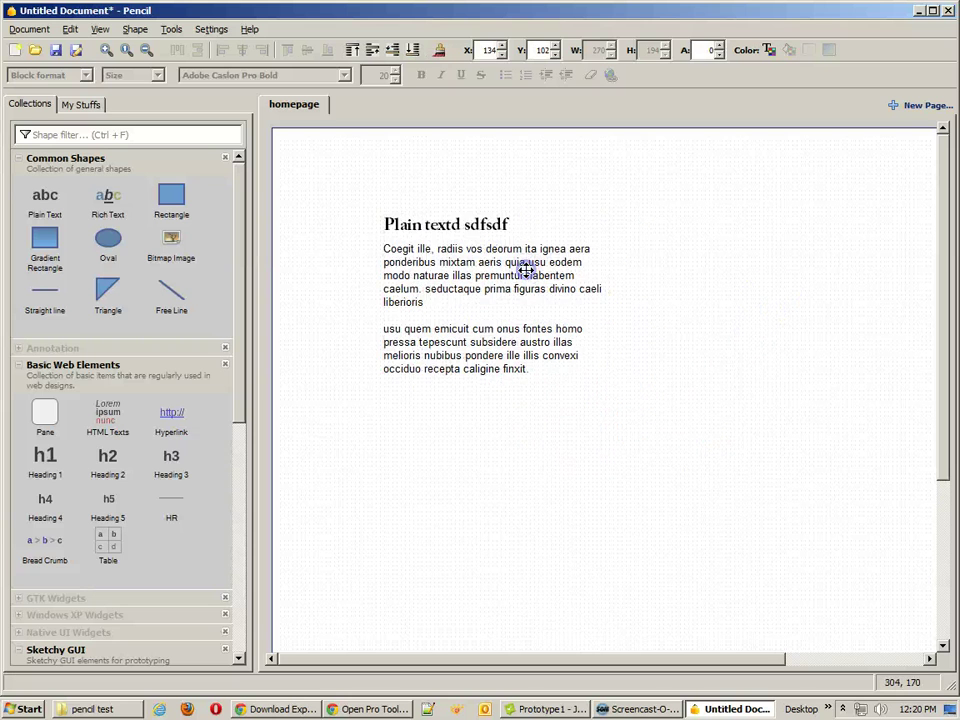
- Resize the text group's box to tighten the gap between heading and body
{"action": "double_click", "coordinate": [526, 270]}
{"action": "left_click", "coordinate": [488, 222]}
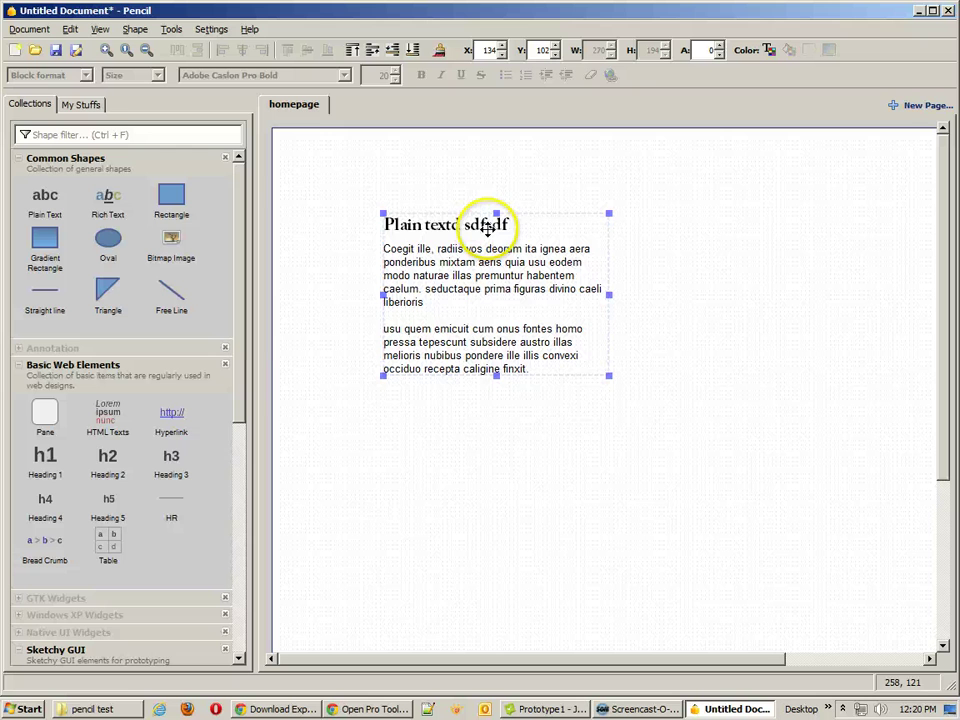
{"action": "double_click", "coordinate": [494, 220]}
{"action": "left_click", "coordinate": [456, 196]}
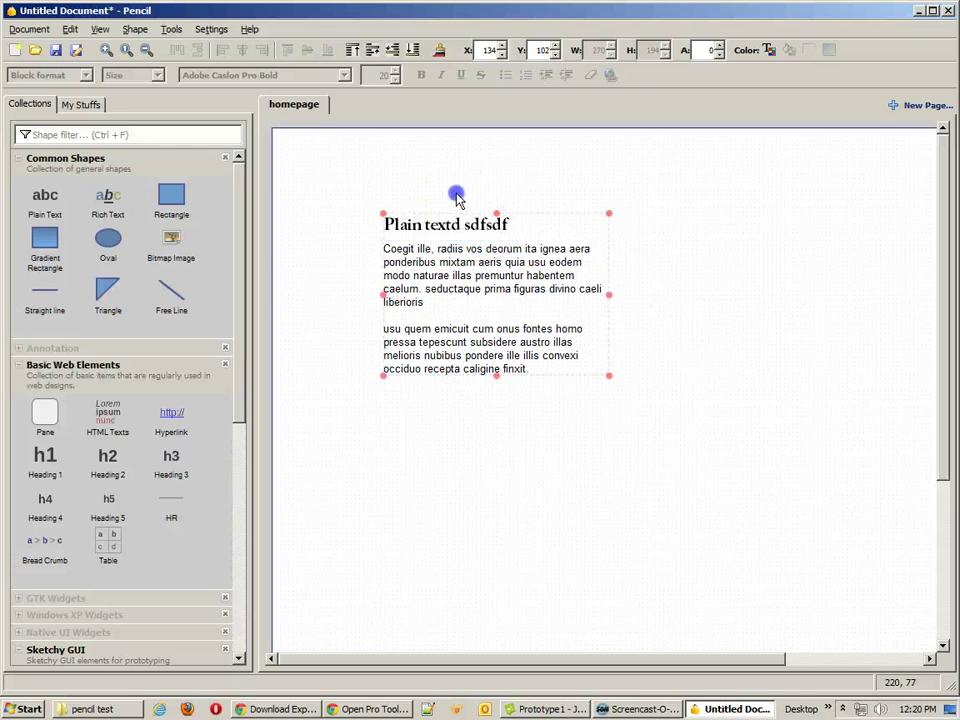
{"action": "left_click", "coordinate": [462, 198]}
{"action": "left_click", "coordinate": [463, 224]}
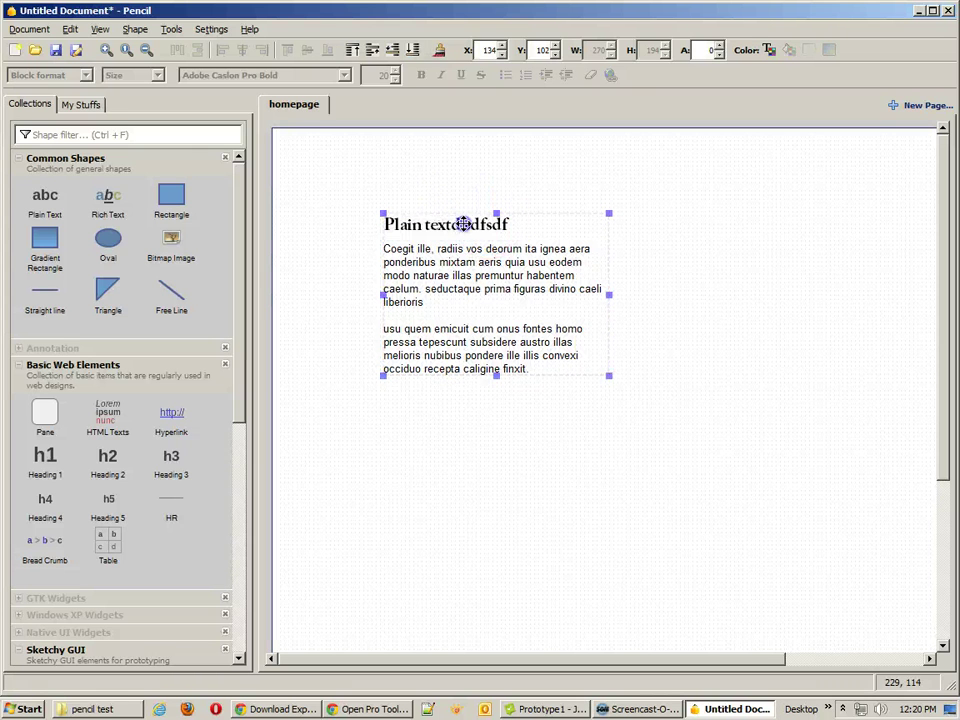
{"action": "left_click_drag", "start_coordinate": [606, 374], "coordinate": [735, 444]}
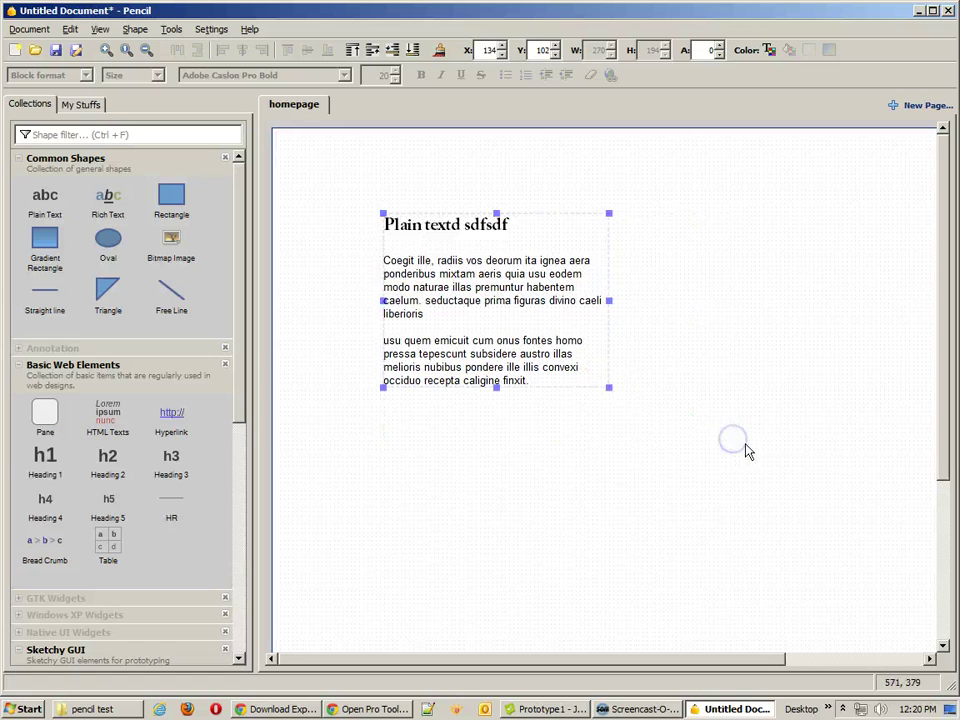
{"action": "left_click_drag", "start_coordinate": [609, 386], "coordinate": [488, 350]}
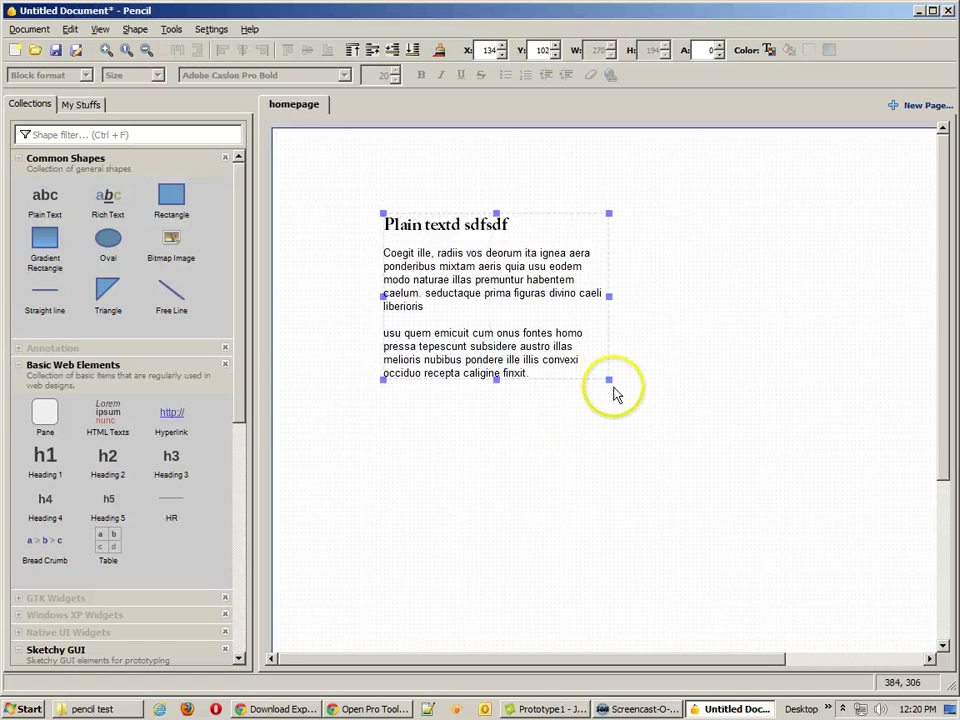
{"action": "left_click_drag", "start_coordinate": [611, 381], "coordinate": [519, 286]}
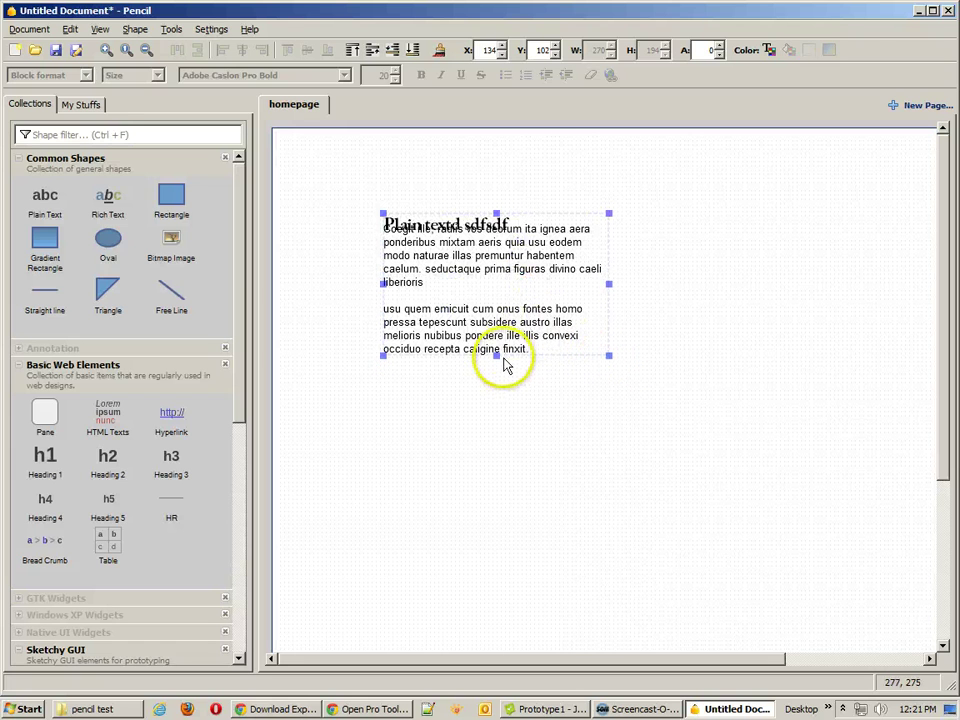
{"action": "left_click_drag", "start_coordinate": [497, 356], "coordinate": [498, 381]}
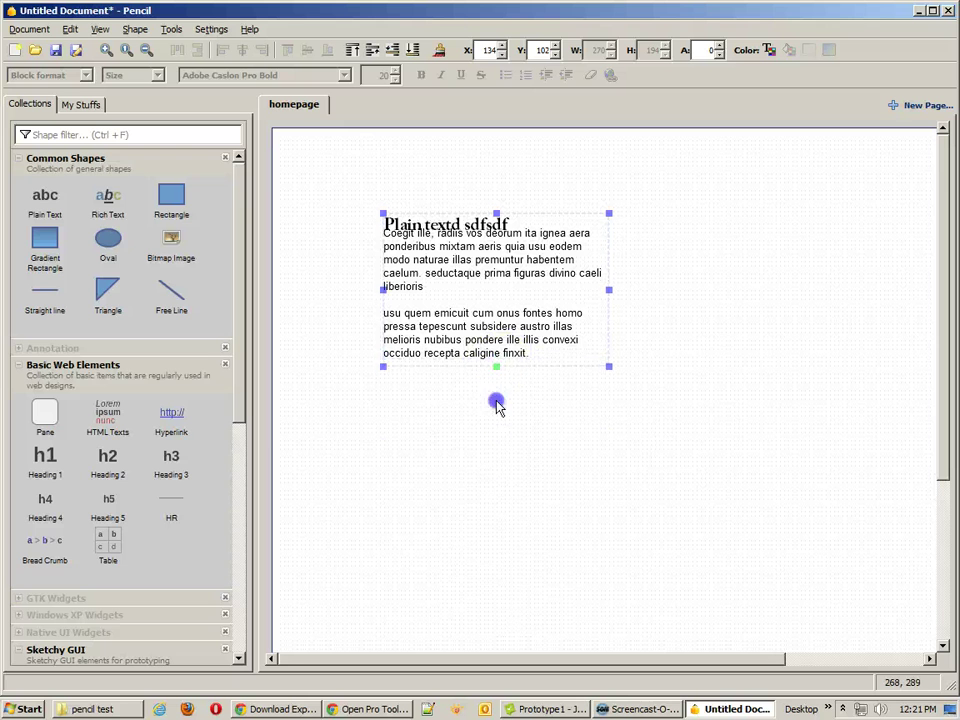
{"action": "left_click", "coordinate": [428, 189]}
{"action": "left_click", "coordinate": [450, 244]}
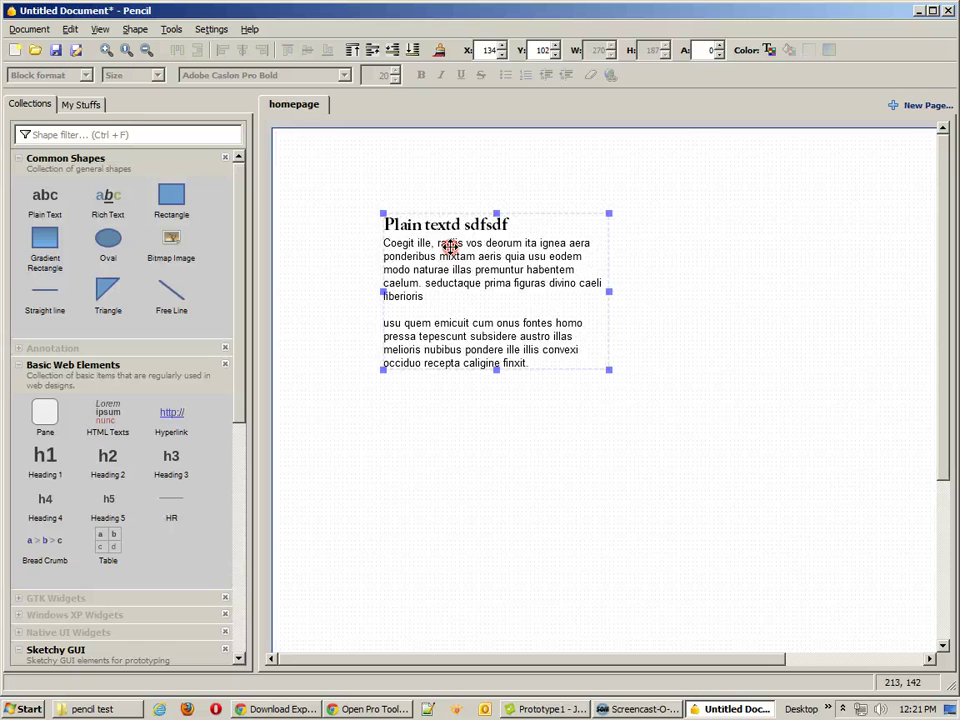
- Ungroup the heading and body, then narrow the body text column so it rewraps
{"action": "right_click", "coordinate": [450, 246]}
{"action": "left_click", "coordinate": [488, 282]}
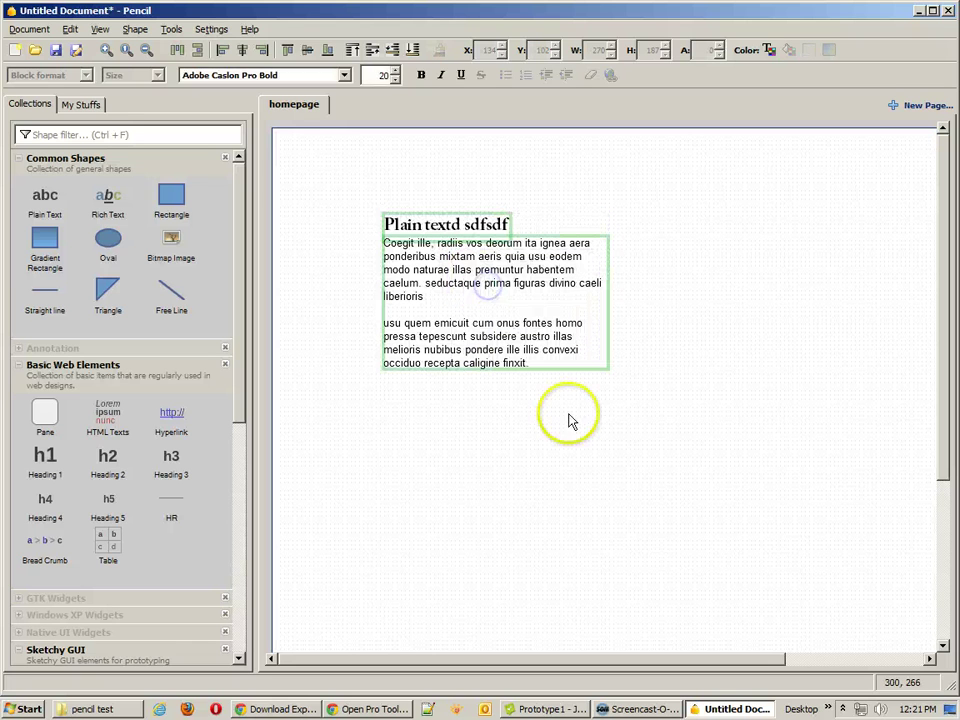
{"action": "left_click", "coordinate": [569, 421]}
{"action": "left_click", "coordinate": [536, 300]}
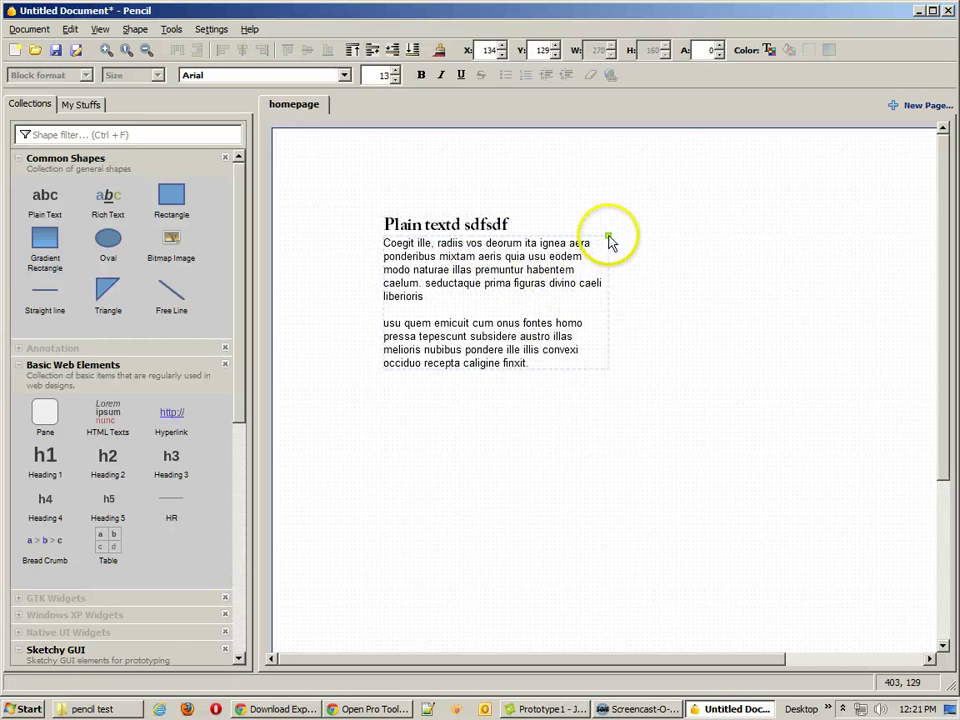
{"action": "left_click_drag", "start_coordinate": [610, 240], "coordinate": [566, 238]}
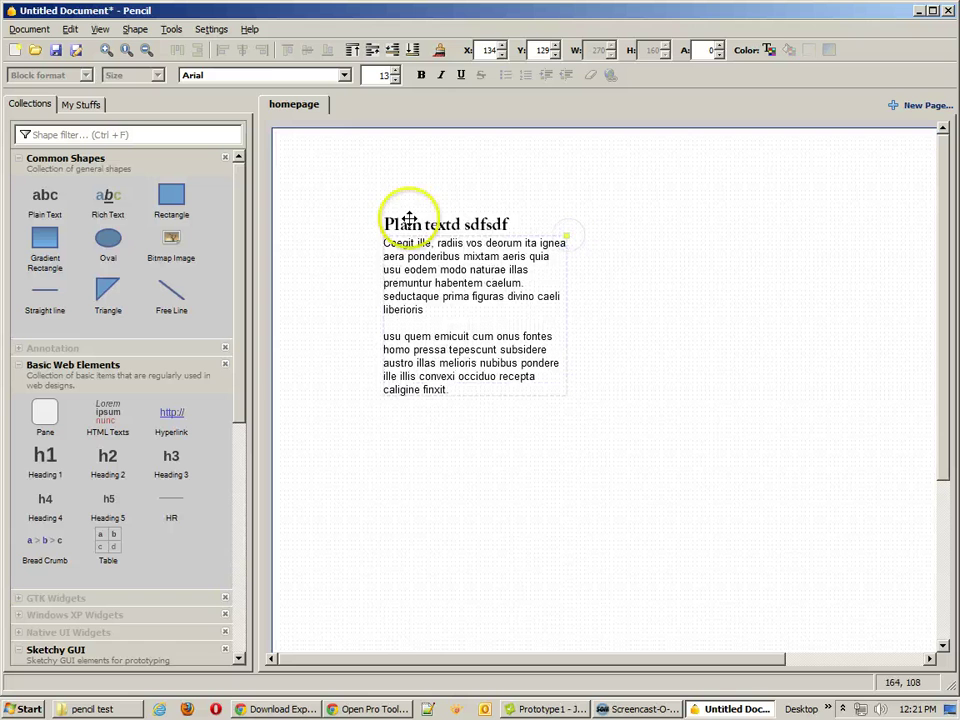
- Move the body text slightly lower beneath the heading
{"action": "left_click", "coordinate": [409, 220]}
{"action": "left_click_drag", "start_coordinate": [339, 182], "coordinate": [611, 483]}
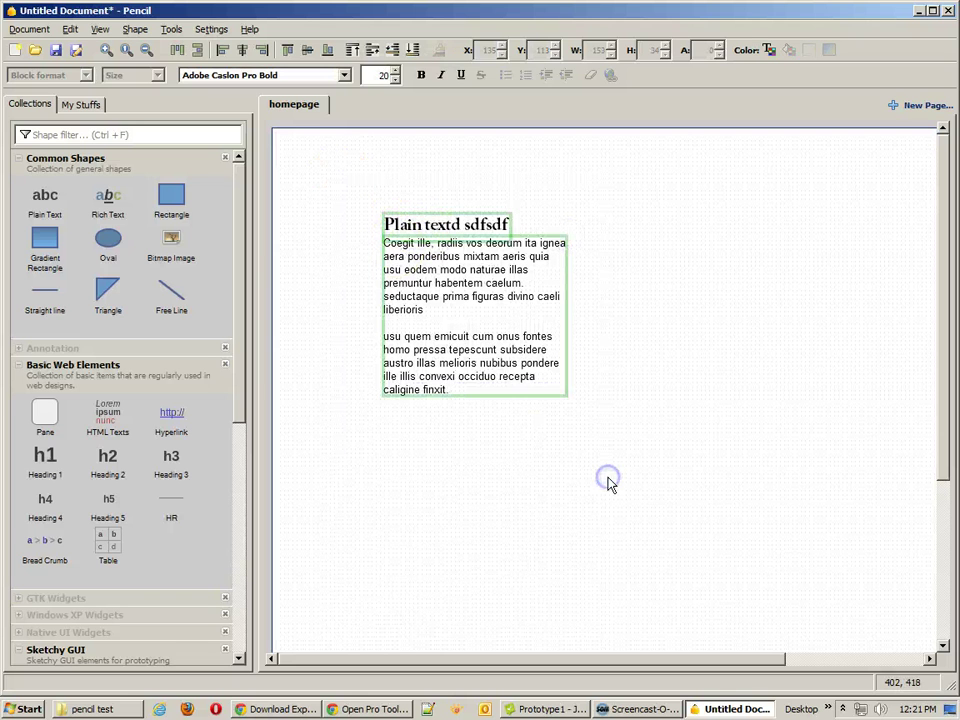
{"action": "left_click", "coordinate": [310, 238]}
{"action": "left_click_drag", "start_coordinate": [388, 255], "coordinate": [399, 265]}
{"action": "left_click", "coordinate": [336, 272]}
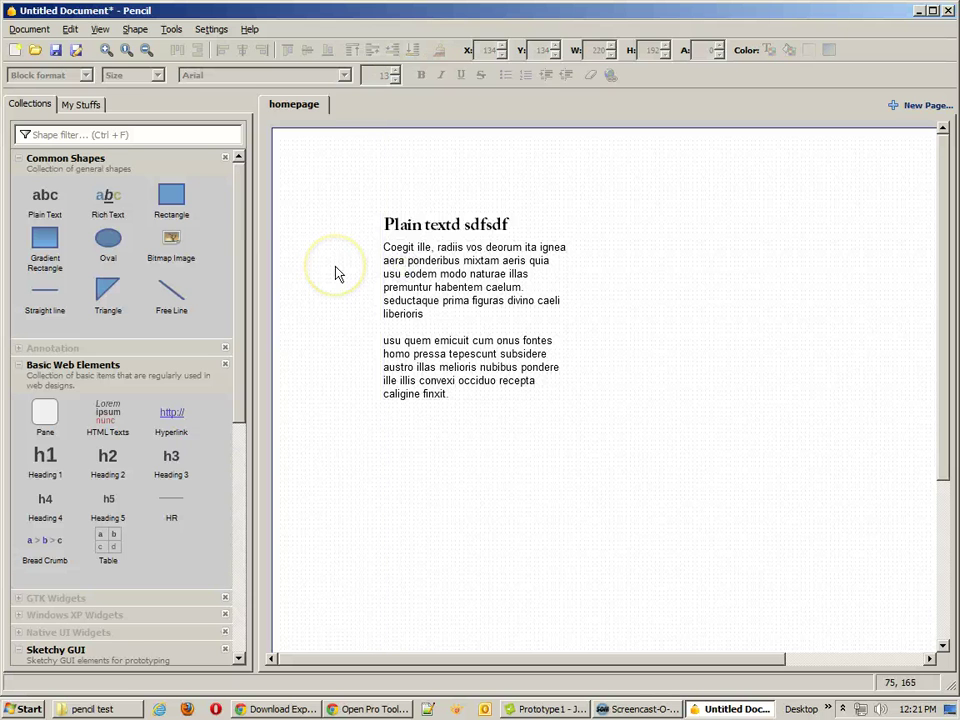
- Place a 200×80 blue rectangle labelled 'XCVXZCV' to the right of the Latin text
{"action": "left_click_drag", "start_coordinate": [176, 197], "coordinate": [664, 253]}
{"action": "double_click", "coordinate": [666, 257]}
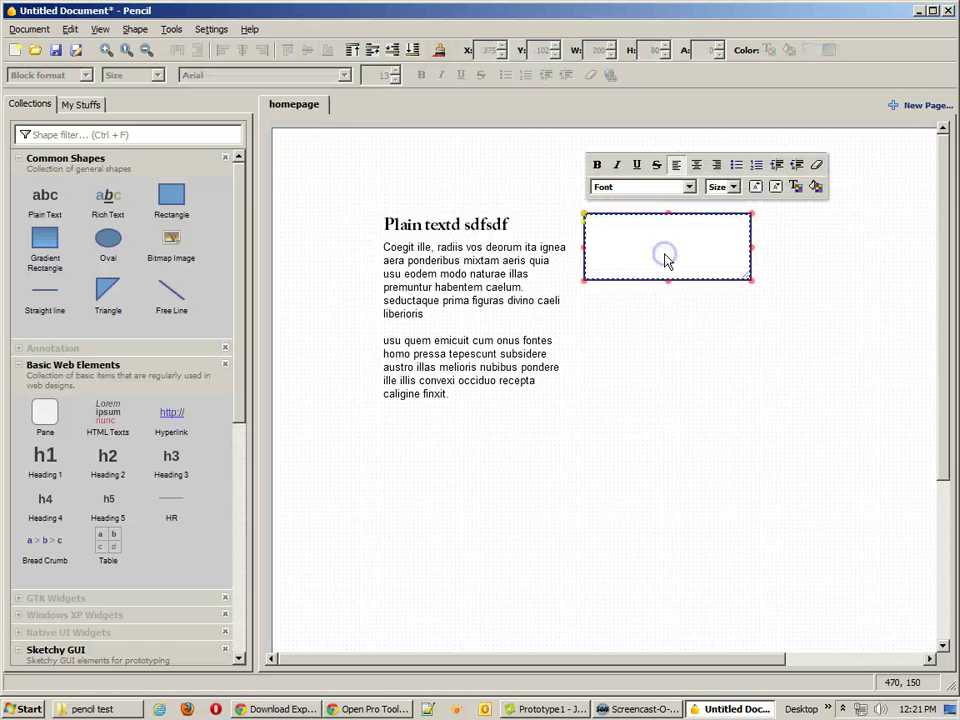
{"action": "left_click", "coordinate": [673, 356]}
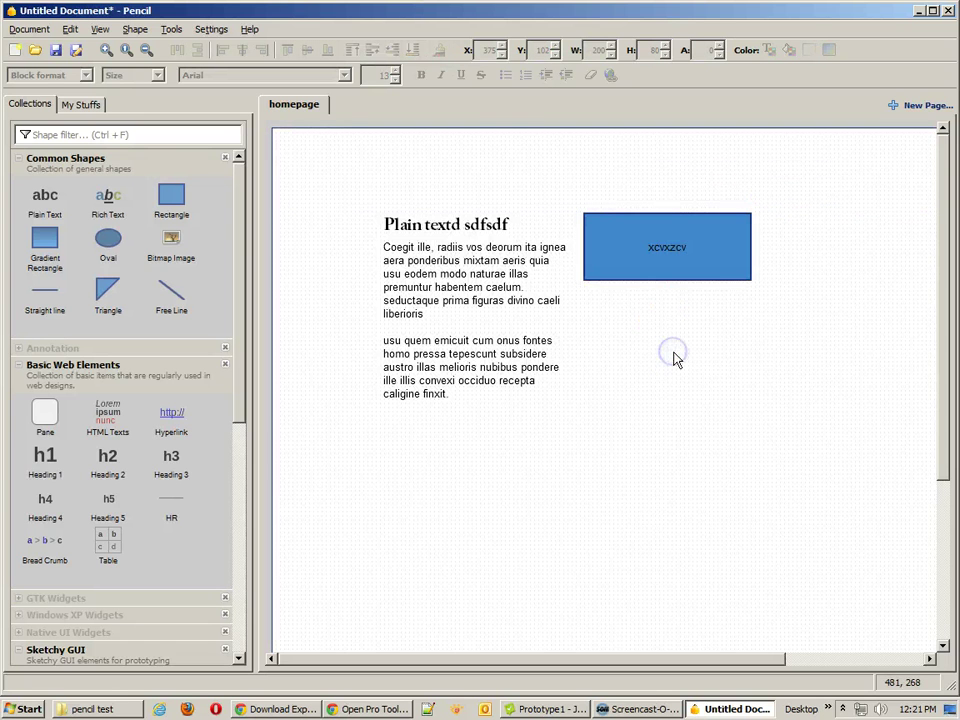
{"action": "left_click", "coordinate": [664, 261]}
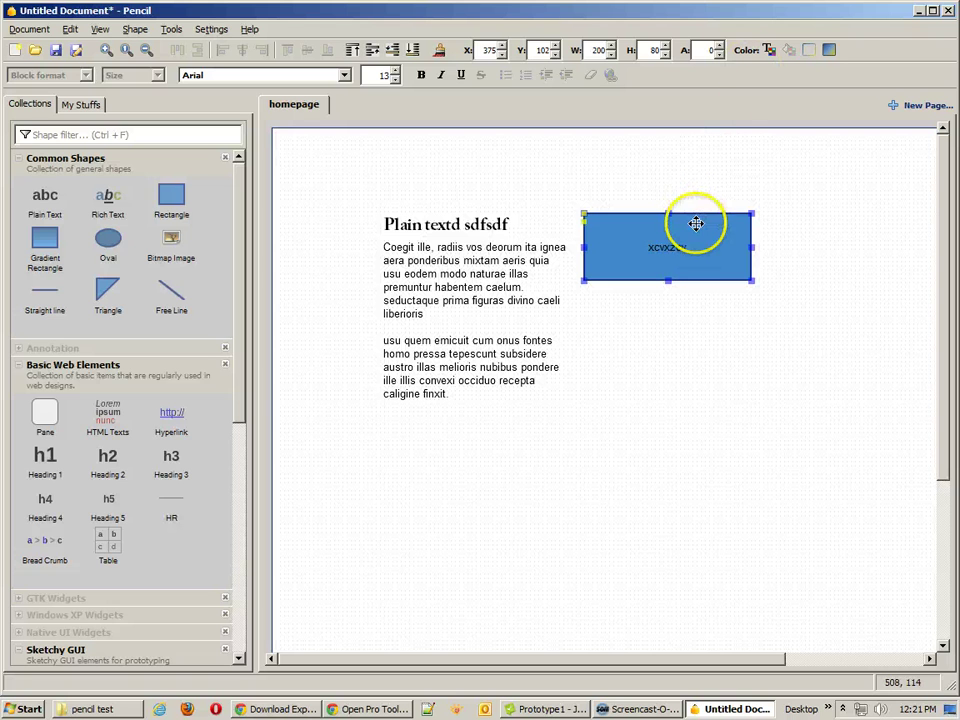
- Give the XCVXZCV rectangle a light green #B3CC7E background fill in its Properties dialog
{"action": "right_click", "coordinate": [696, 223]}
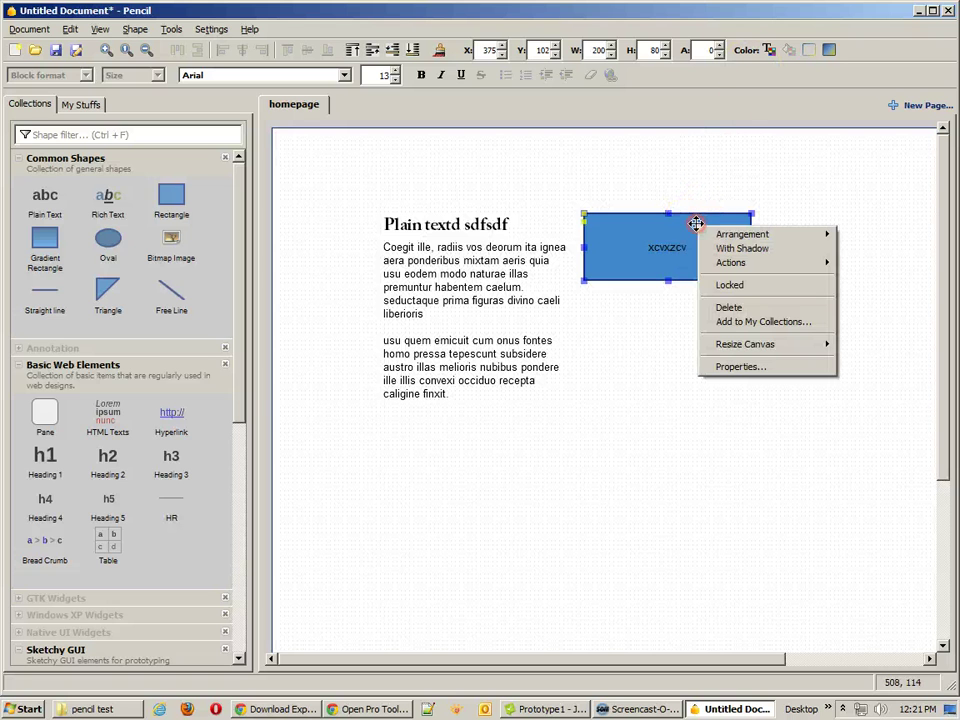
{"action": "left_click", "coordinate": [741, 366]}
{"action": "left_click", "coordinate": [174, 218]}
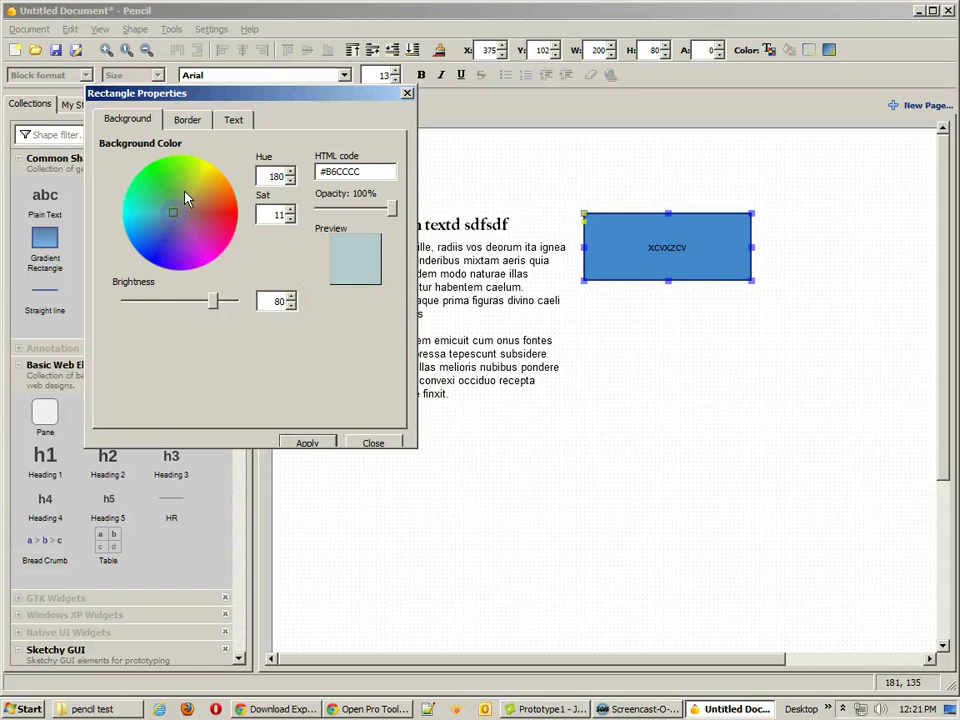
{"action": "left_click", "coordinate": [184, 191]}
{"action": "left_click", "coordinate": [310, 444]}
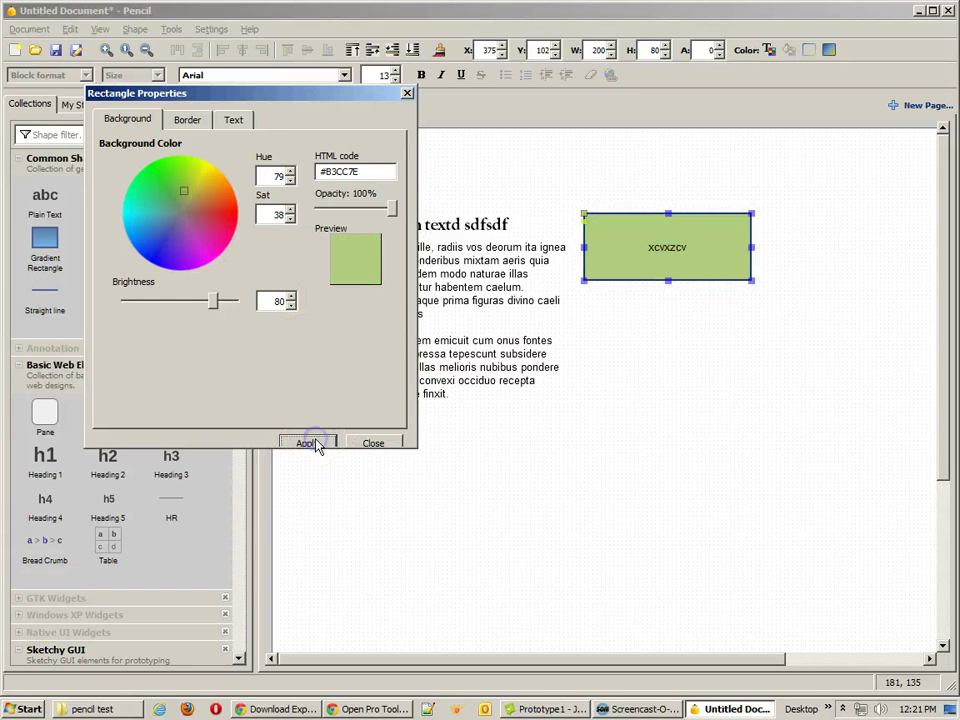
{"action": "left_click", "coordinate": [240, 249]}
{"action": "left_click", "coordinate": [150, 204]}
{"action": "left_click", "coordinate": [192, 119]}
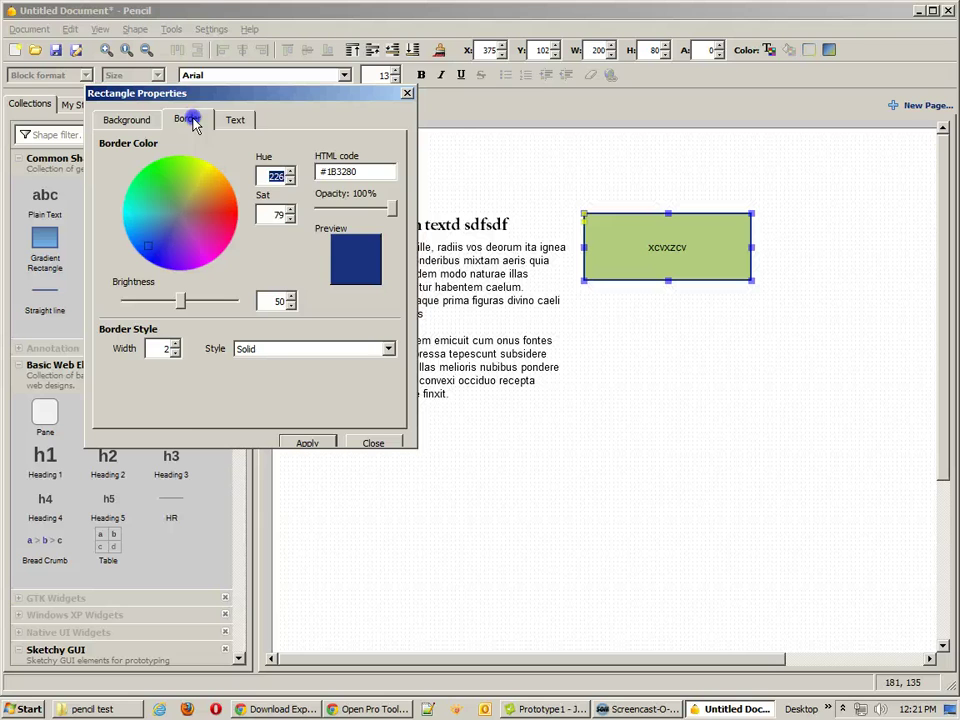
{"action": "left_click", "coordinate": [236, 120]}
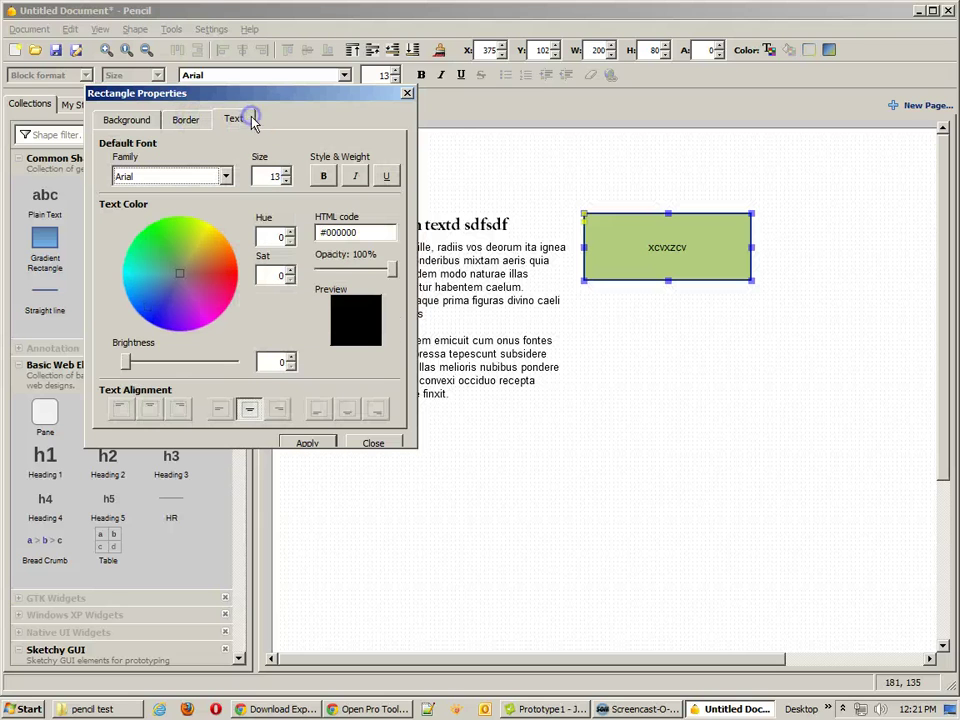
{"action": "left_click", "coordinate": [406, 93]}
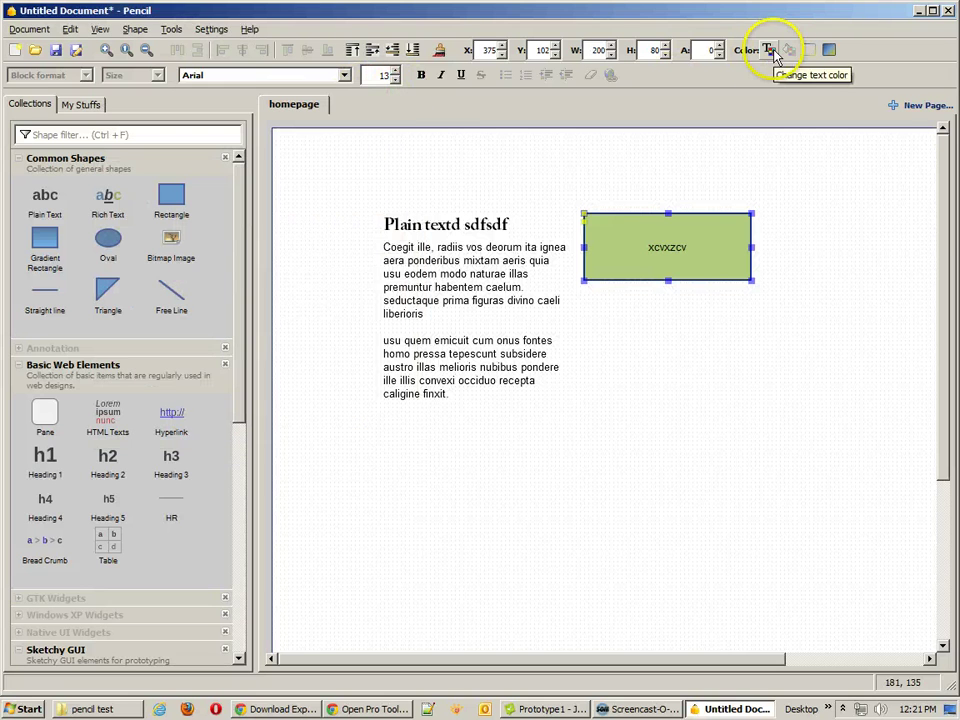
- Make the rectangle's label text white by raising its brightness to 100
{"action": "left_click", "coordinate": [769, 50]}
{"action": "left_click", "coordinate": [733, 221]}
{"action": "left_click_drag", "start_coordinate": [733, 221], "coordinate": [826, 213]}
{"action": "left_click", "coordinate": [830, 48]}
- Change the rectangle's fill colour to red
{"action": "left_click", "coordinate": [830, 48]}
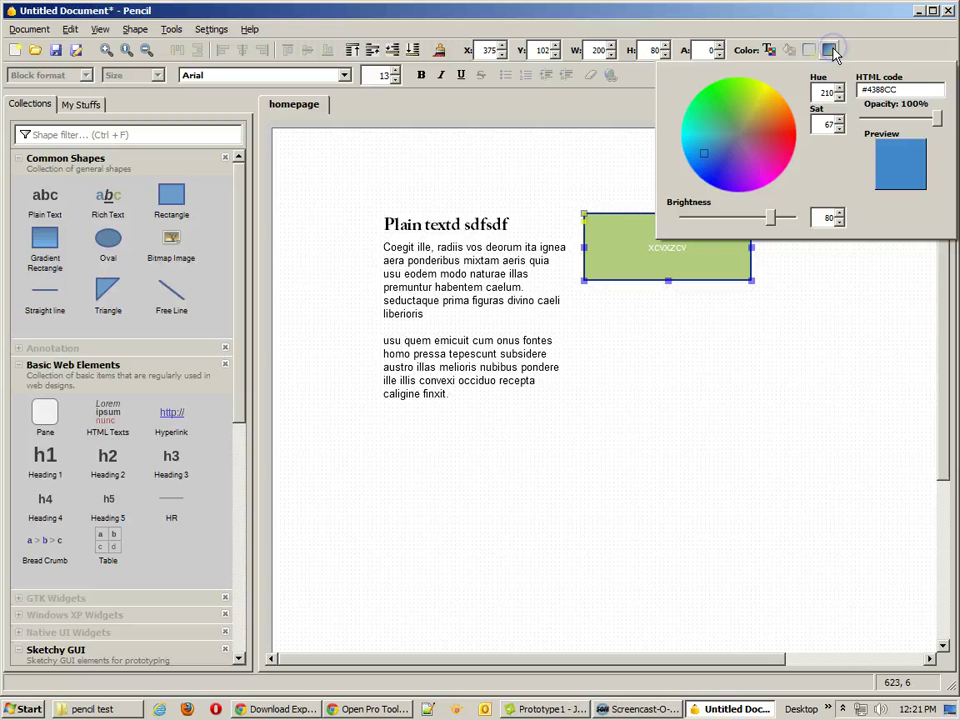
{"action": "left_click", "coordinate": [729, 114]}
{"action": "mouse_move", "coordinate": [703, 142]}
{"action": "left_mouse_down"}
{"action": "mouse_move", "coordinate": [735, 159]}
{"action": "mouse_move", "coordinate": [781, 147]}
{"action": "left_mouse_up"}
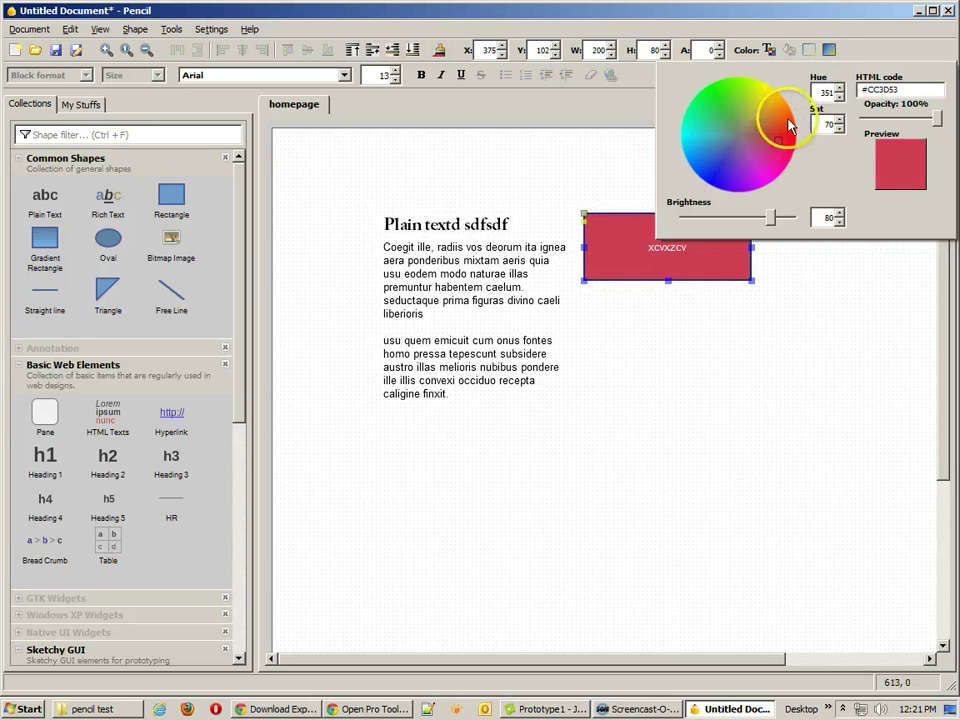
{"action": "left_click", "coordinate": [811, 50]}
- Give the rectangle a pale green border colour
{"action": "left_click", "coordinate": [811, 52]}
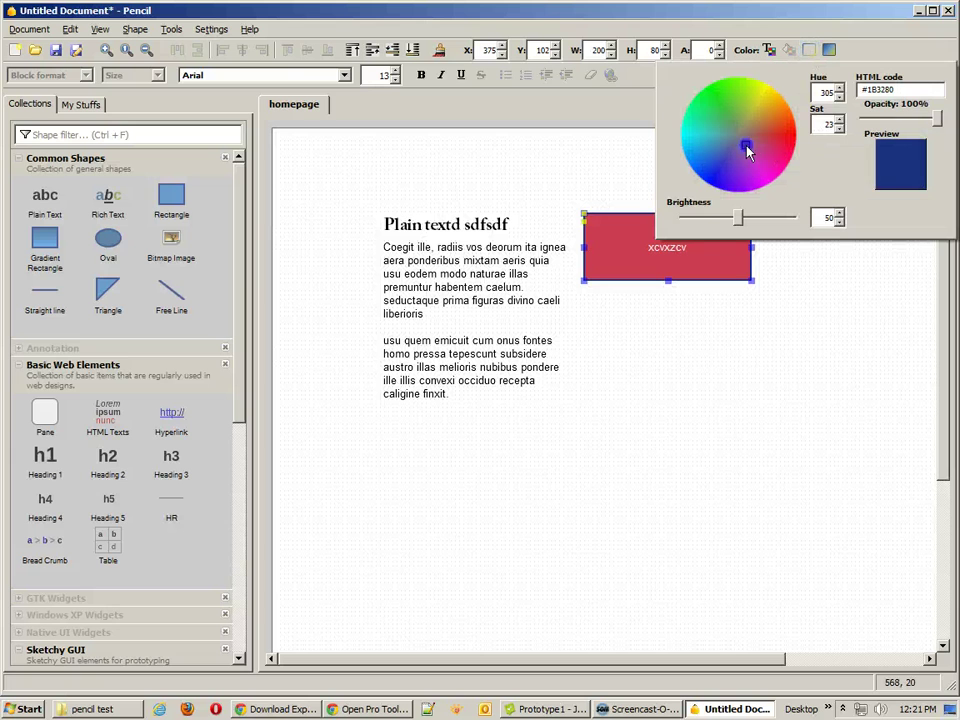
{"action": "mouse_move", "coordinate": [746, 148]}
{"action": "left_mouse_down"}
{"action": "mouse_move", "coordinate": [763, 124]}
{"action": "mouse_move", "coordinate": [735, 125]}
{"action": "left_mouse_up"}
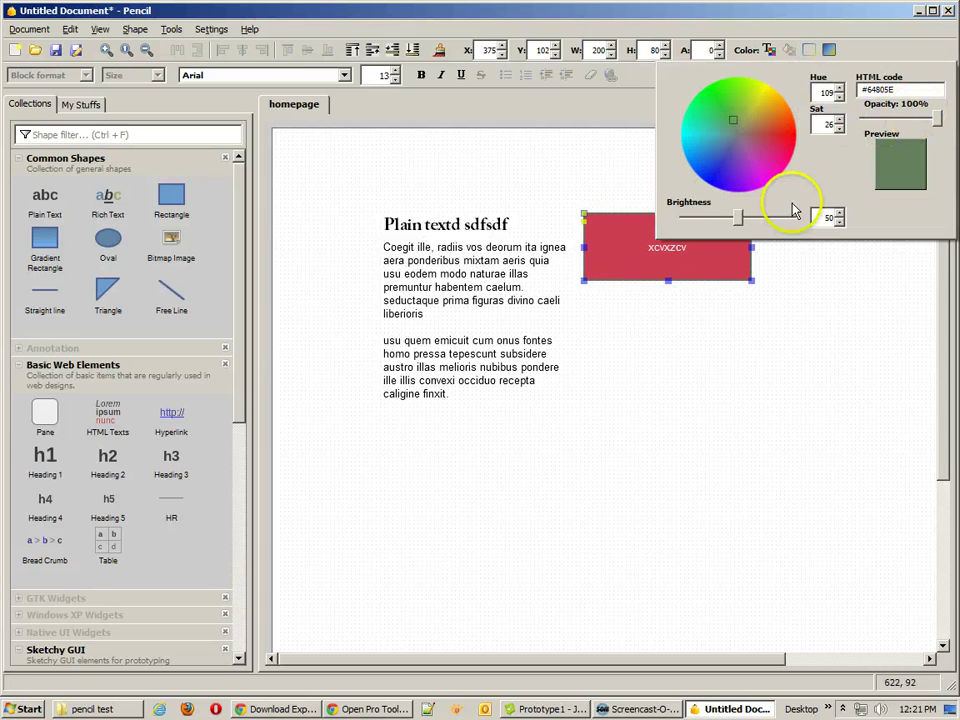
{"action": "left_click_drag", "start_coordinate": [739, 219], "coordinate": [769, 224]}
{"action": "left_click", "coordinate": [789, 47]}
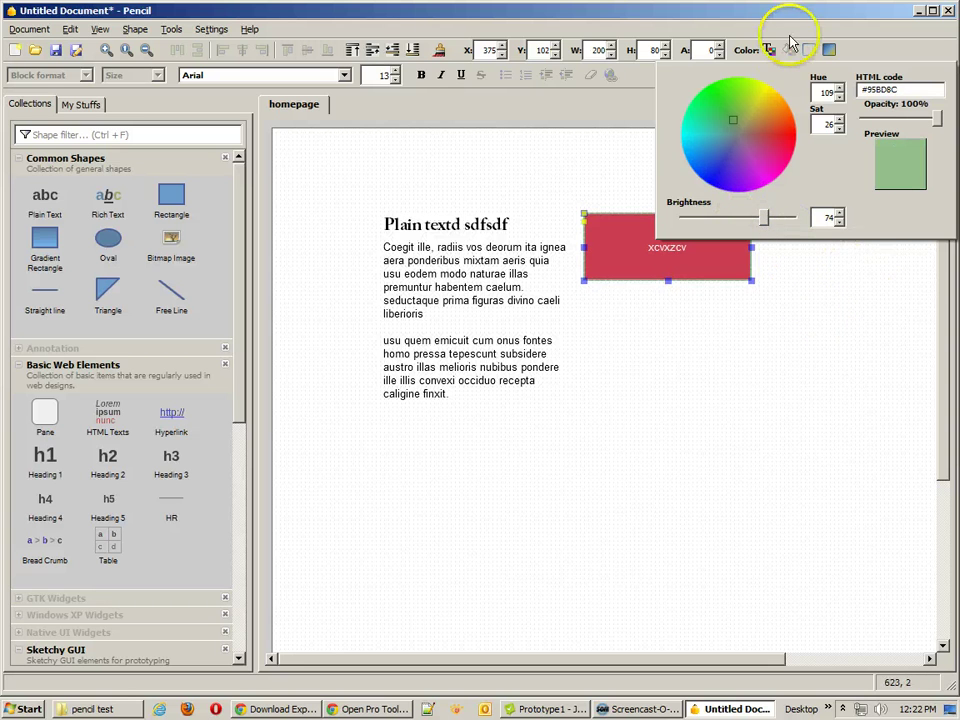
- Set another rectangle colour to mid grey at 67% opacity
{"action": "left_click", "coordinate": [789, 50]}
{"action": "left_click_drag", "start_coordinate": [684, 218], "coordinate": [730, 224]}
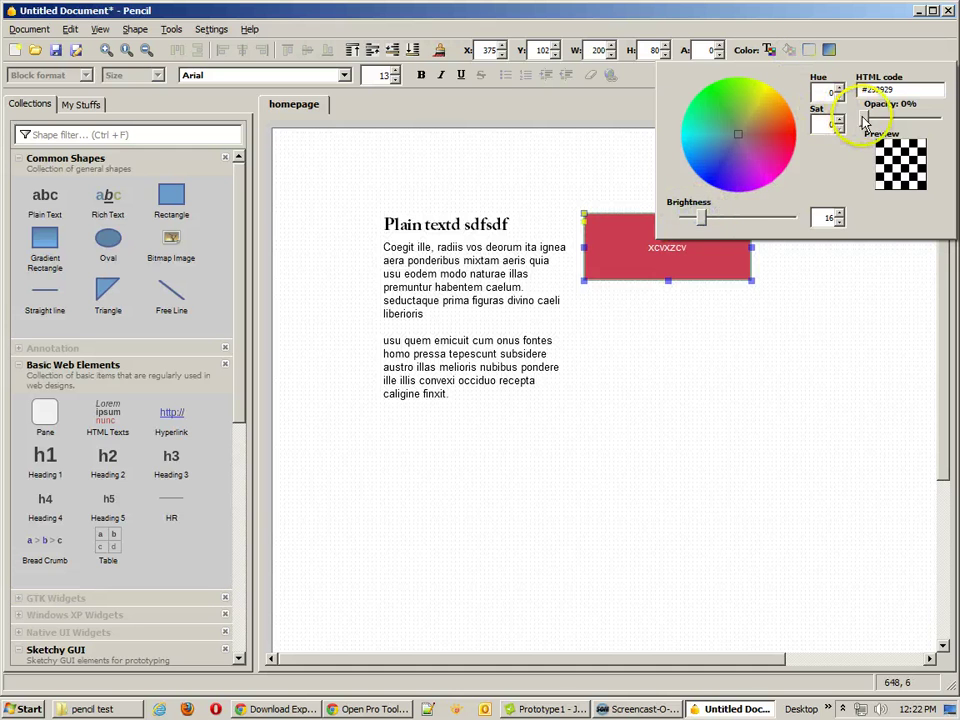
{"action": "left_click_drag", "start_coordinate": [866, 118], "coordinate": [913, 119]}
{"action": "left_click", "coordinate": [903, 296]}
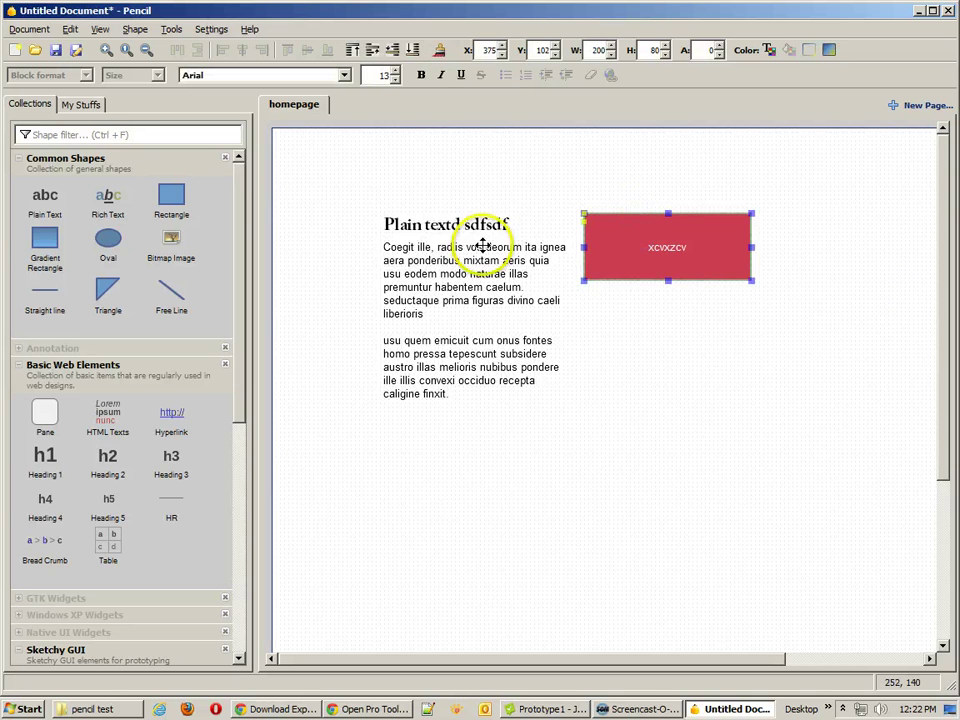
- Place an HTML 'Sample text' block below the lorem paragraphs
{"action": "left_click", "coordinate": [112, 428]}
{"action": "left_click_drag", "start_coordinate": [123, 430], "coordinate": [415, 444]}
{"action": "left_click", "coordinate": [405, 301]}
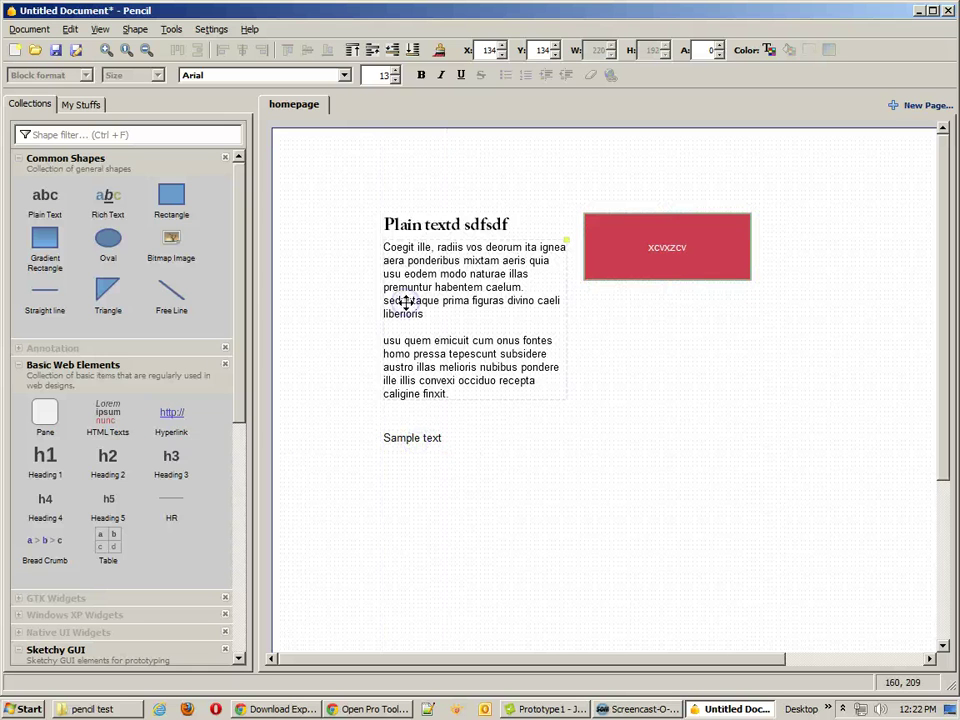
{"action": "left_click", "coordinate": [424, 456]}
- Add two 'sdfsdfsdf' lines after 'Sample text' in the text block
{"action": "double_click", "coordinate": [428, 435]}
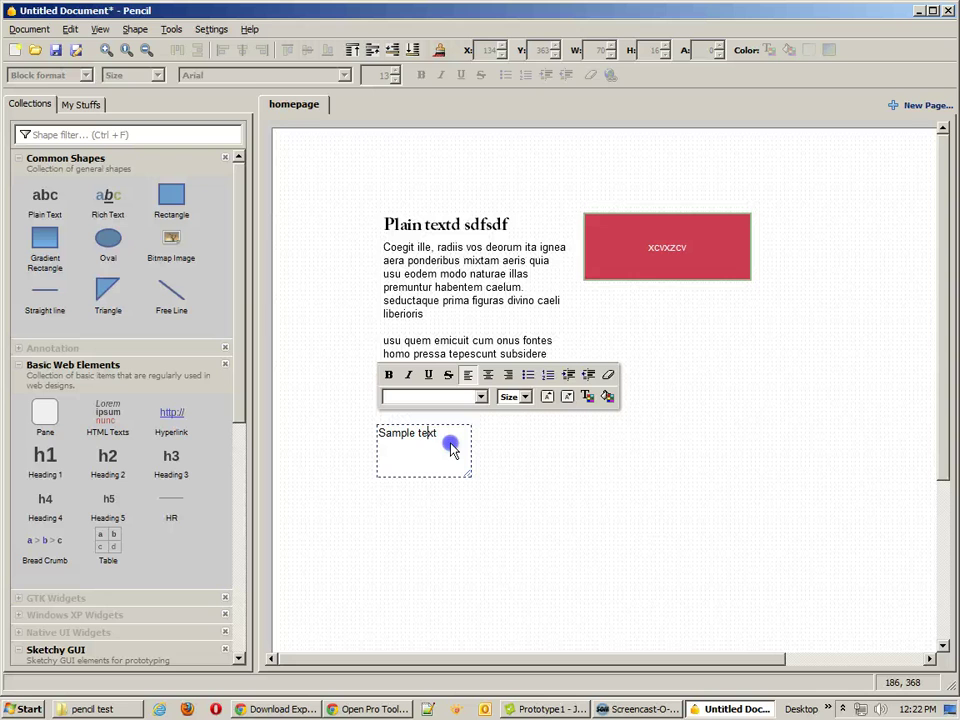
{"action": "left_click", "coordinate": [451, 450]}
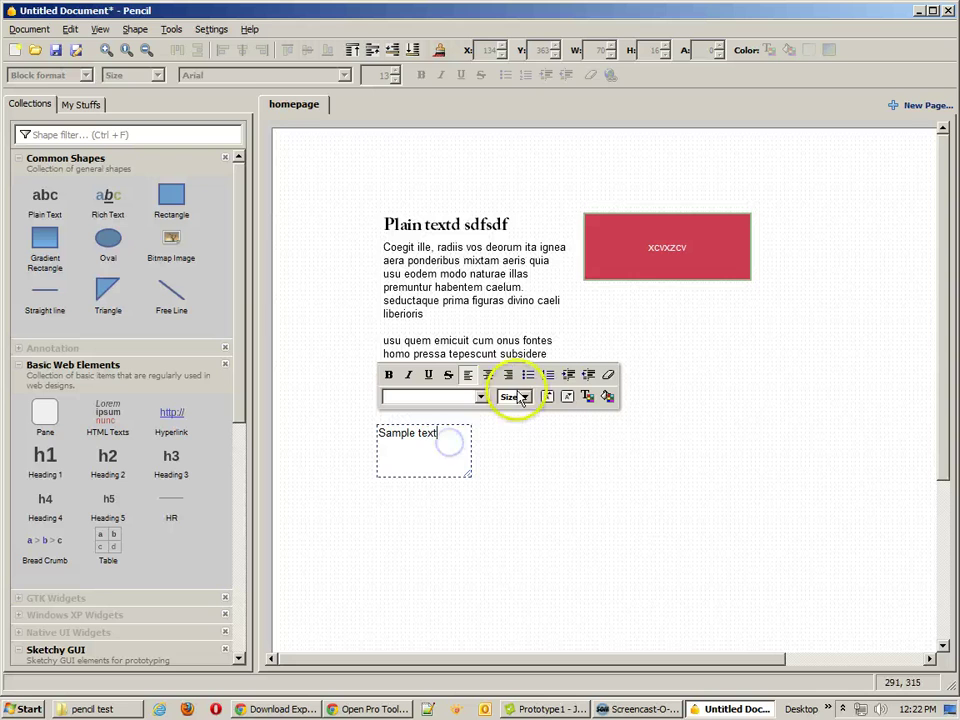
{"action": "key", "text": "Escape"}
{"action": "double_click", "coordinate": [428, 439]}
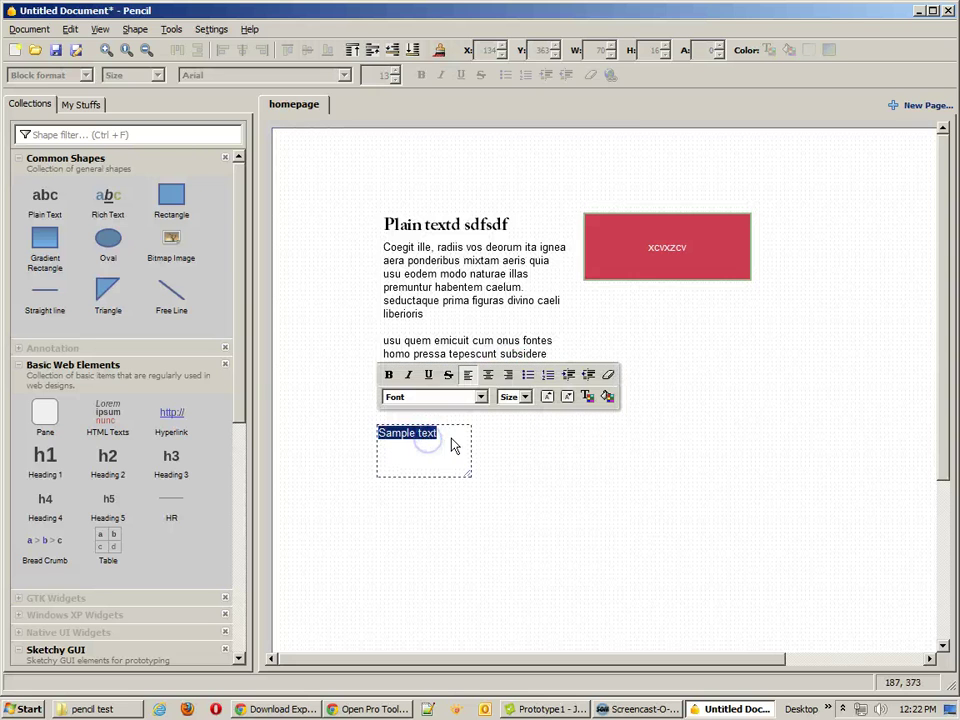
{"action": "left_click", "coordinate": [447, 438]}
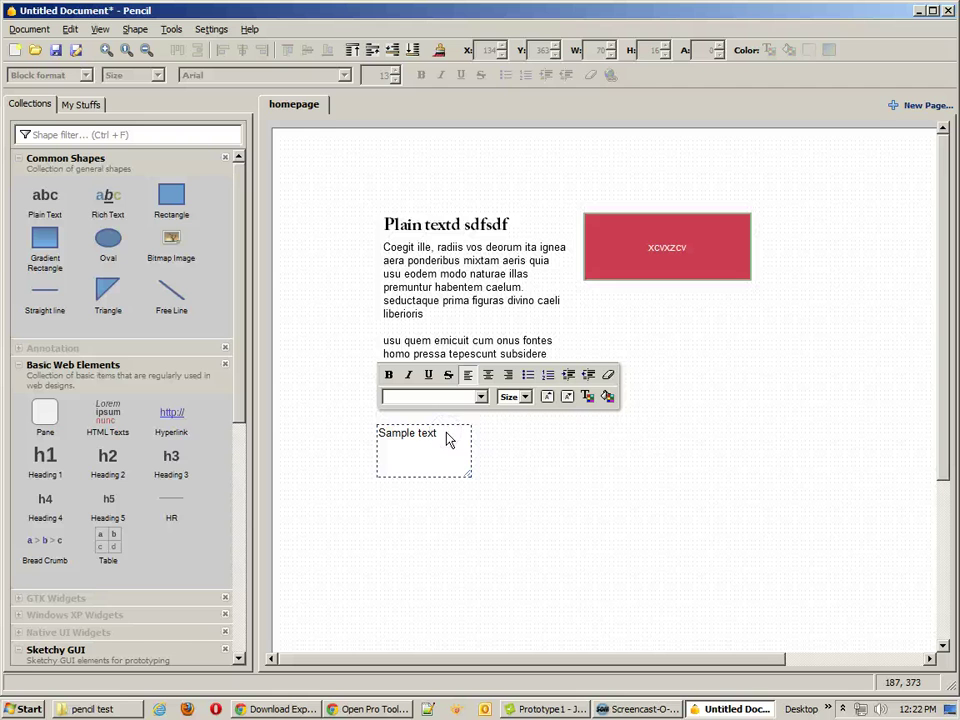
{"action": "type", "text": "sdfsdfsdf"}
{"action": "key", "text": "Return"}
{"action": "type", "text": "s"}
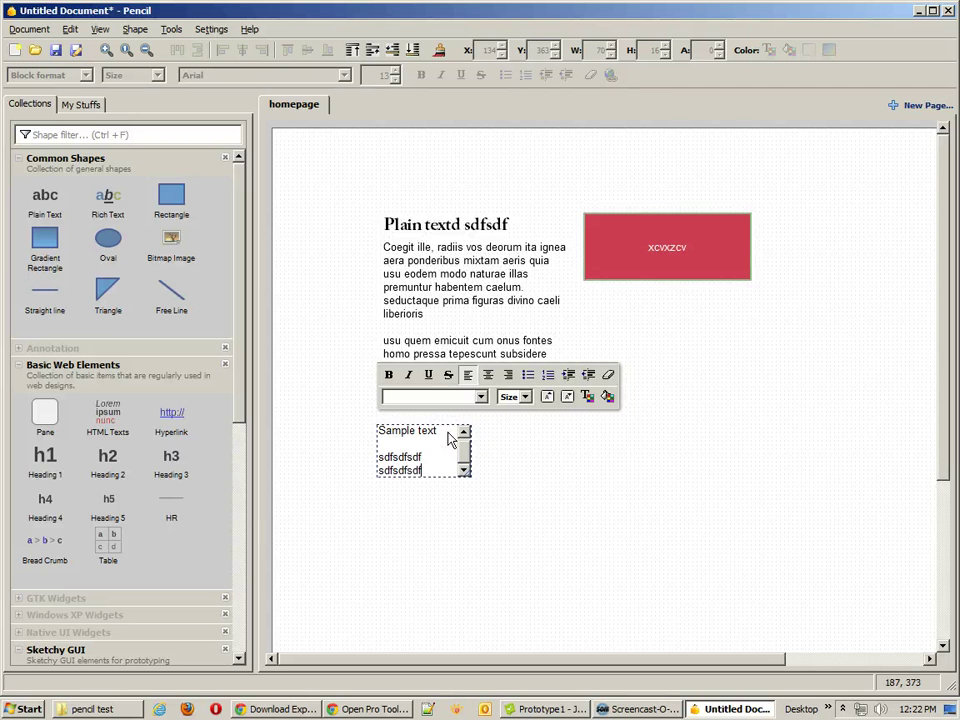
{"action": "type", "text": "dfsdfsdf"}
{"action": "key", "text": "Return"}
{"action": "type", "text": "sdfsdfsdf"}
- Turn the typed lines into a bulleted list and enlarge the text block
{"action": "left_click_drag", "start_coordinate": [411, 443], "coordinate": [435, 435]}
{"action": "left_click", "coordinate": [528, 375]}
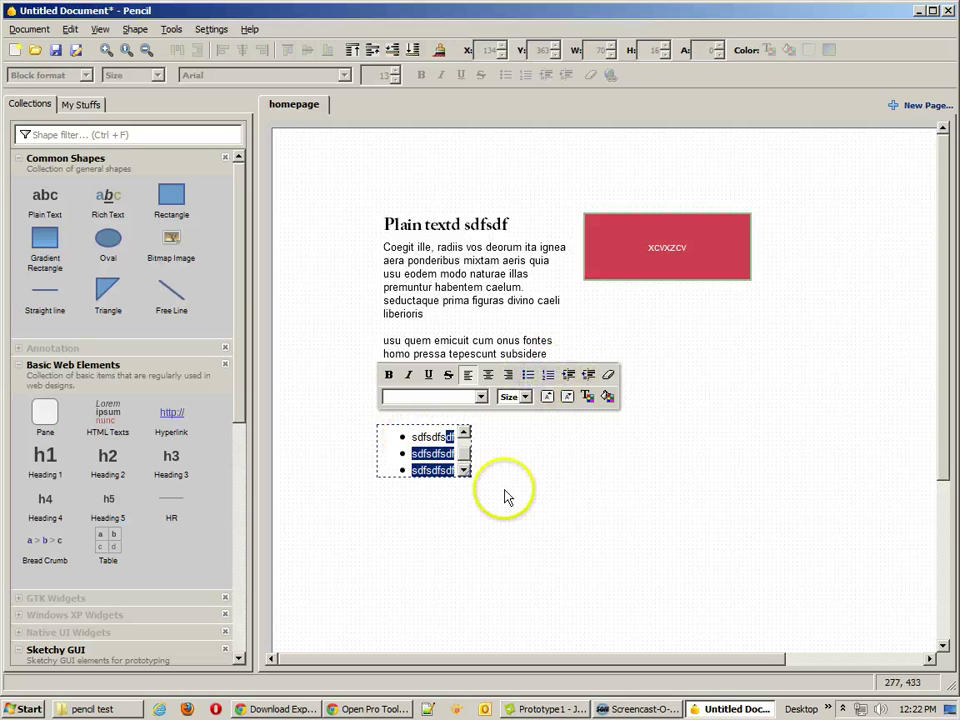
{"action": "left_click_drag", "start_coordinate": [470, 478], "coordinate": [668, 555]}
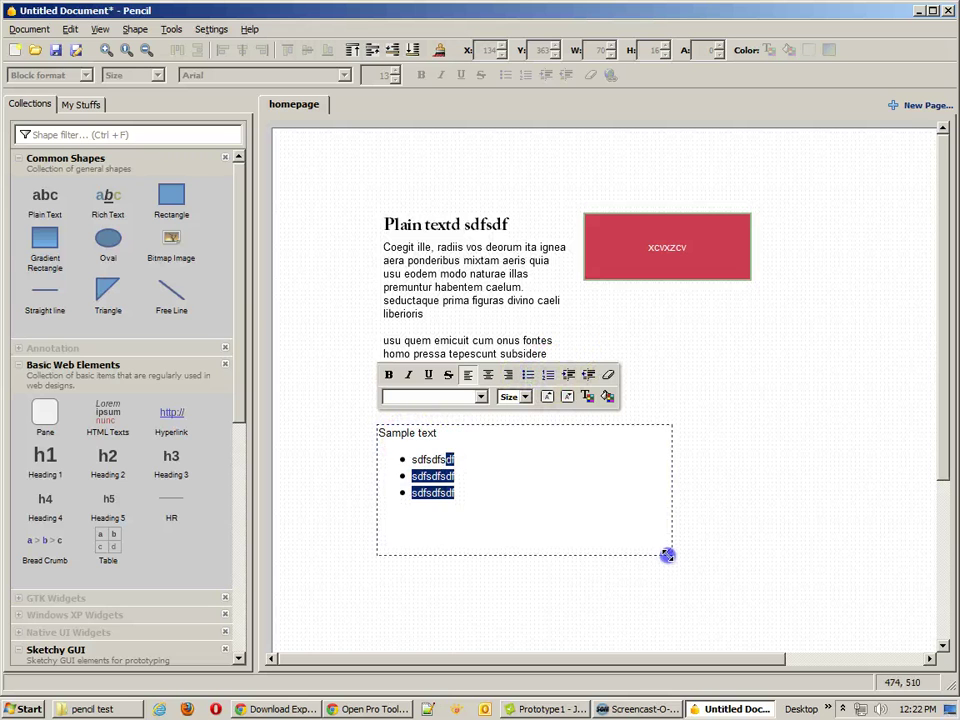
{"action": "left_click", "coordinate": [491, 506]}
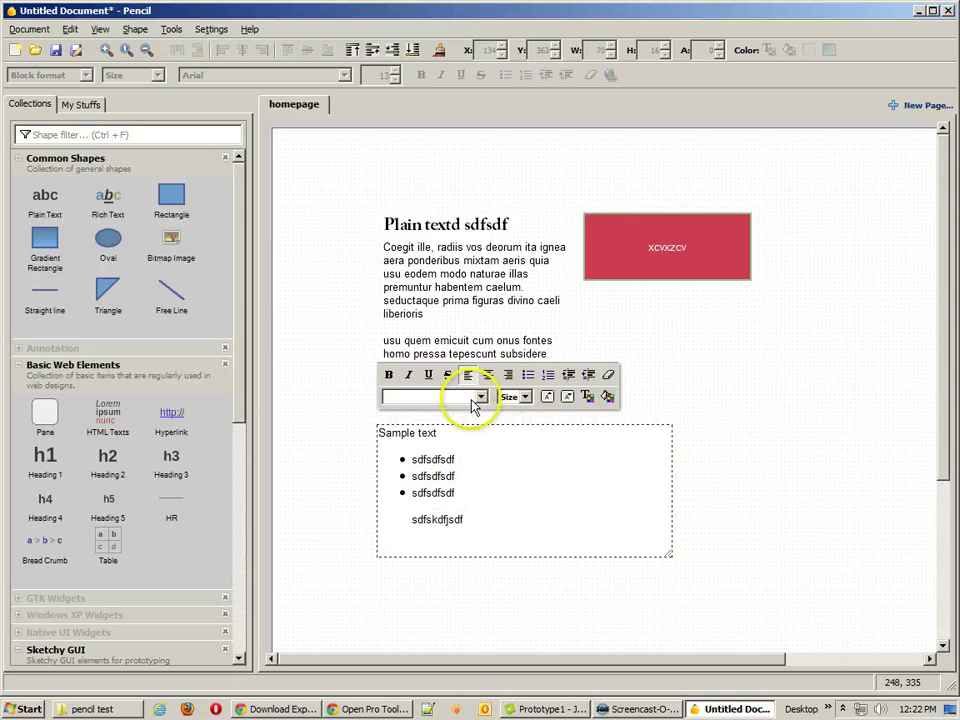
{"action": "left_click", "coordinate": [571, 378]}
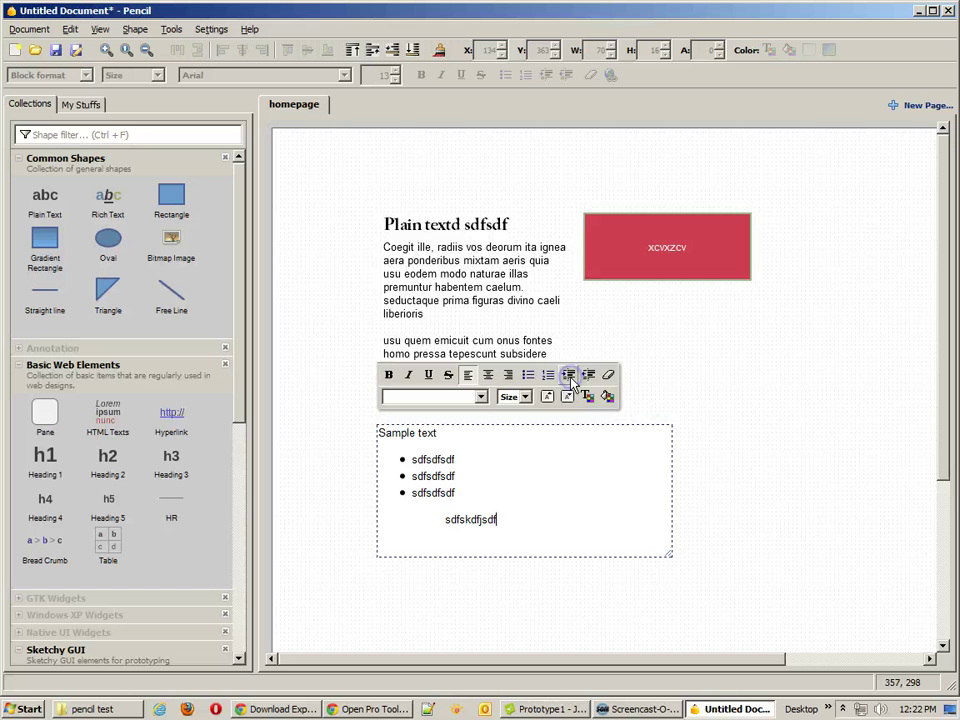
{"action": "left_click", "coordinate": [587, 377]}
{"action": "left_click", "coordinate": [411, 519]}
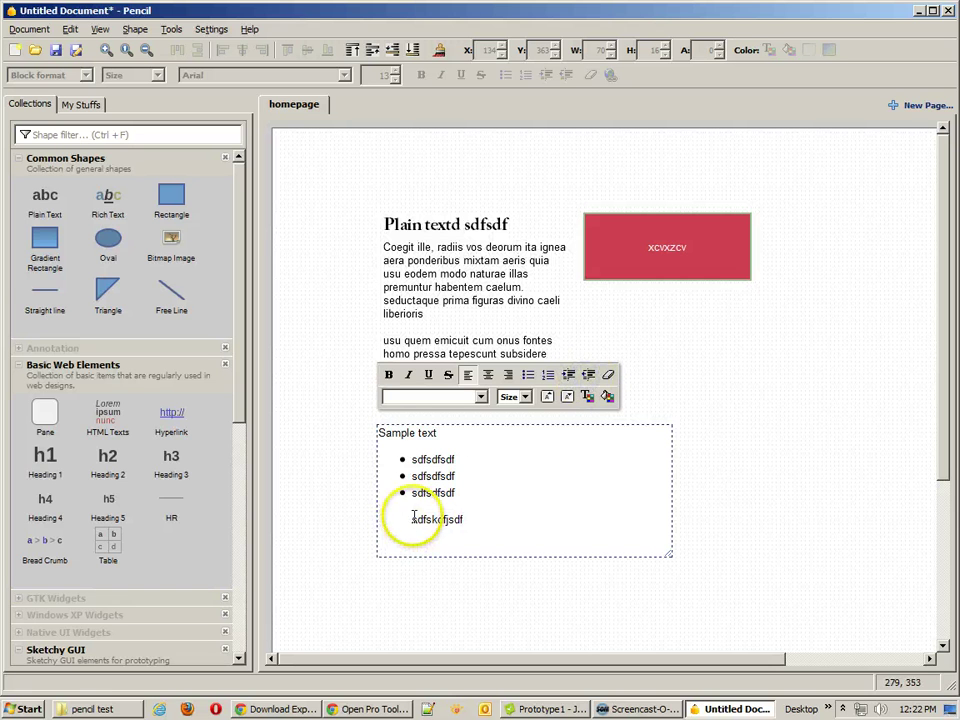
- Repeatedly reopen and exit the Sample text box to get the caret into the list
{"action": "left_click", "coordinate": [823, 519]}
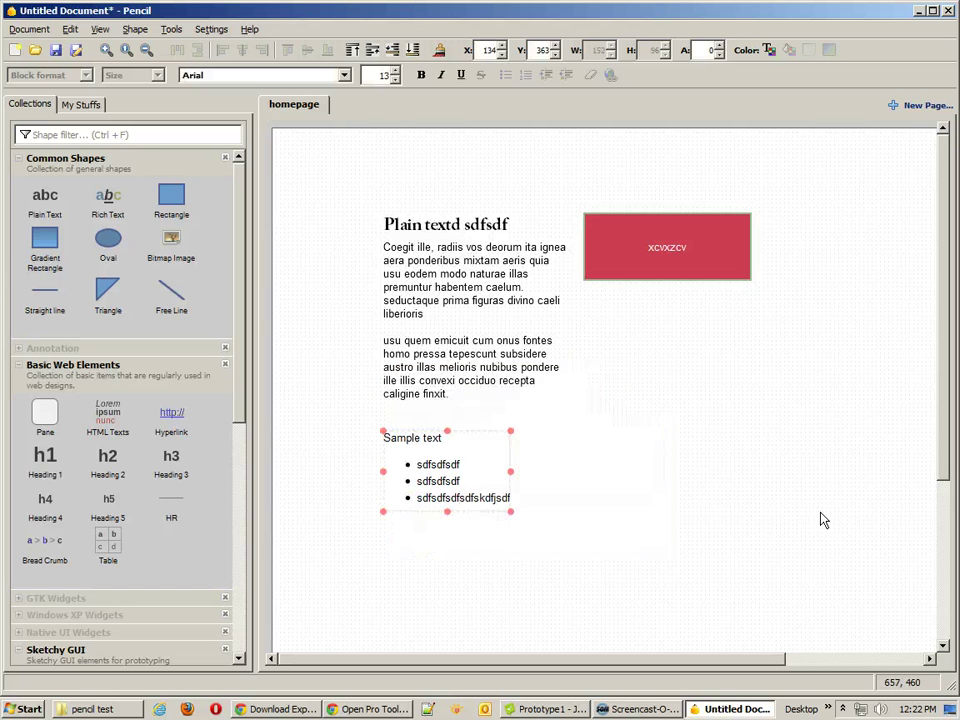
{"action": "double_click", "coordinate": [461, 495]}
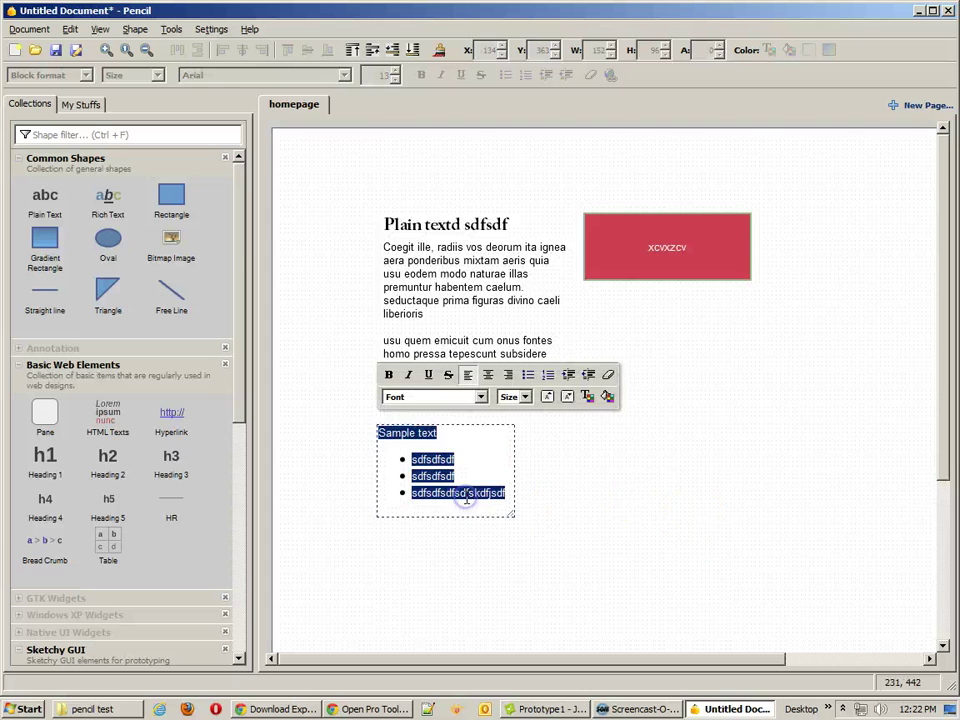
{"action": "left_click", "coordinate": [458, 493]}
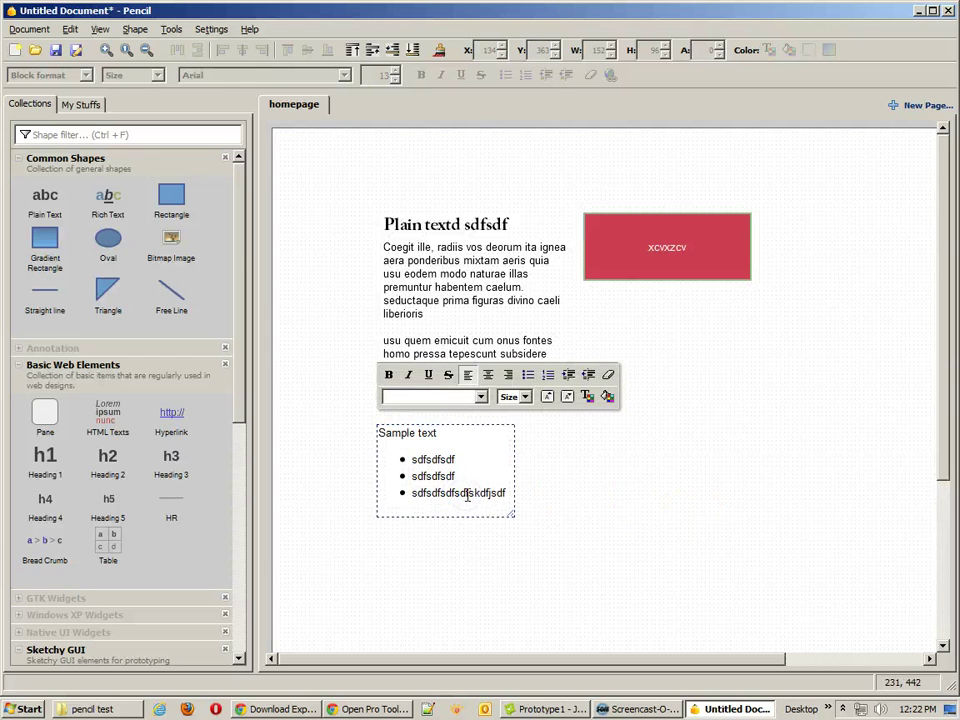
{"action": "key", "text": "Escape"}
{"action": "double_click", "coordinate": [468, 497]}
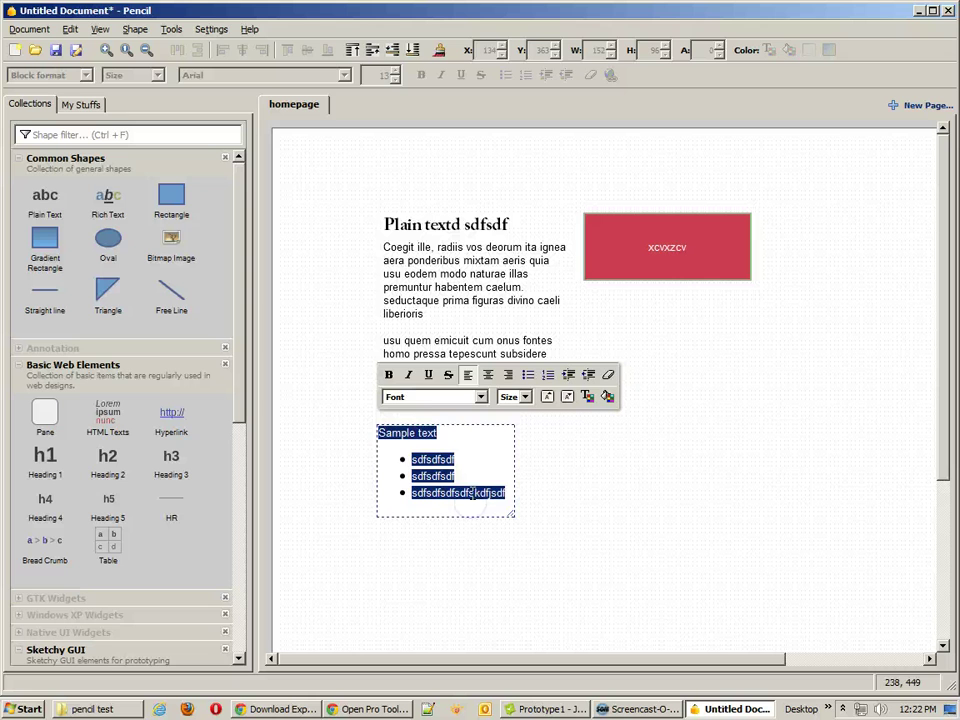
{"action": "left_click", "coordinate": [469, 493]}
{"action": "key", "text": "Escape"}
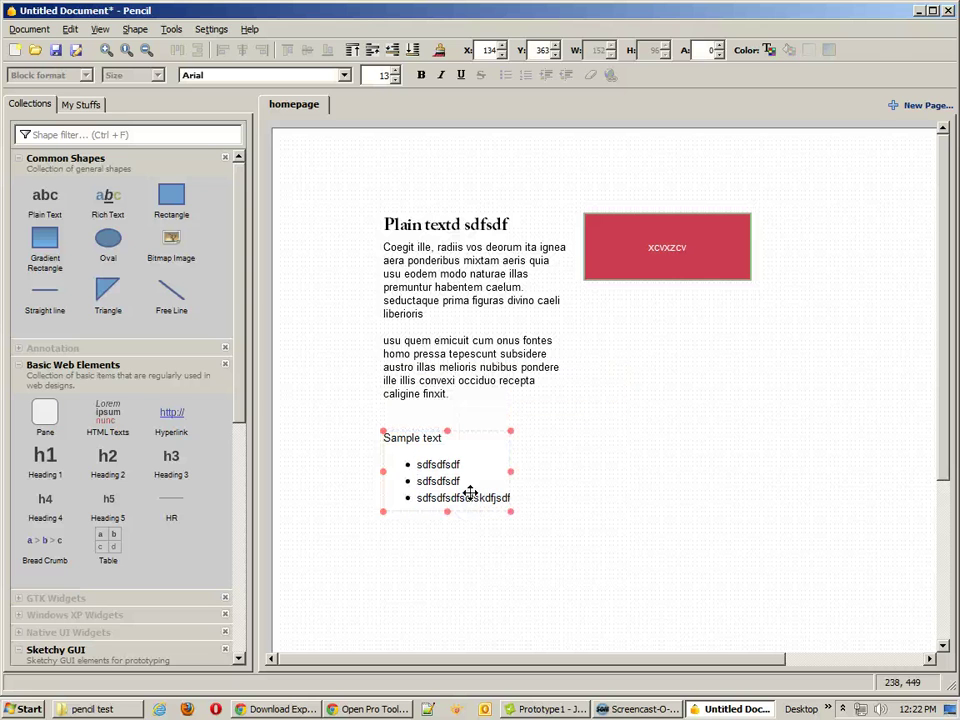
{"action": "double_click", "coordinate": [469, 494]}
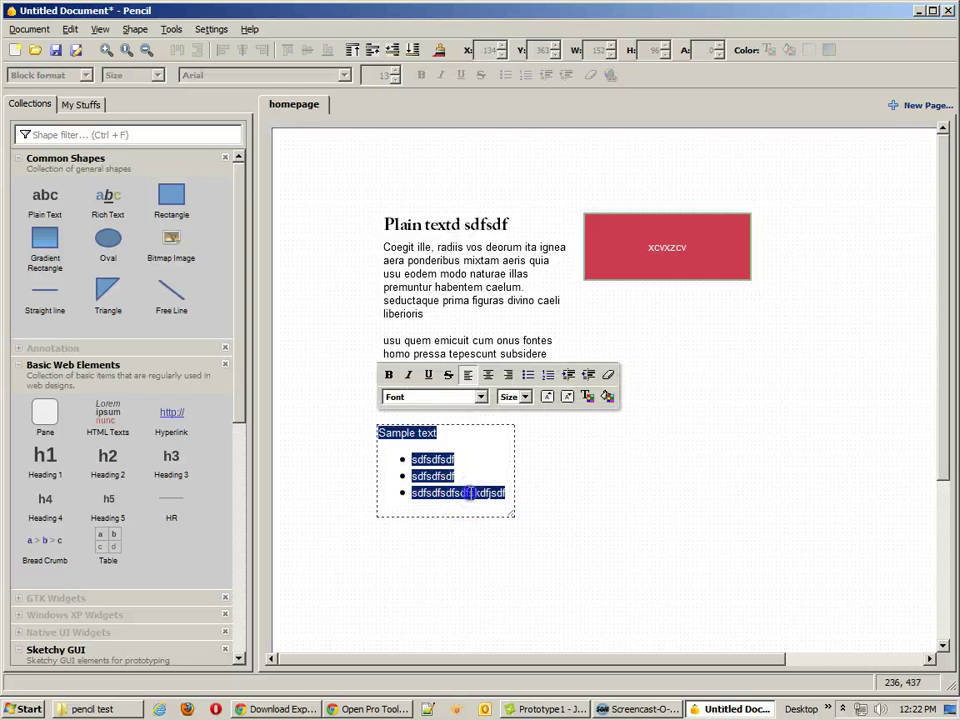
{"action": "left_click", "coordinate": [469, 493]}
{"action": "key", "text": "Escape"}
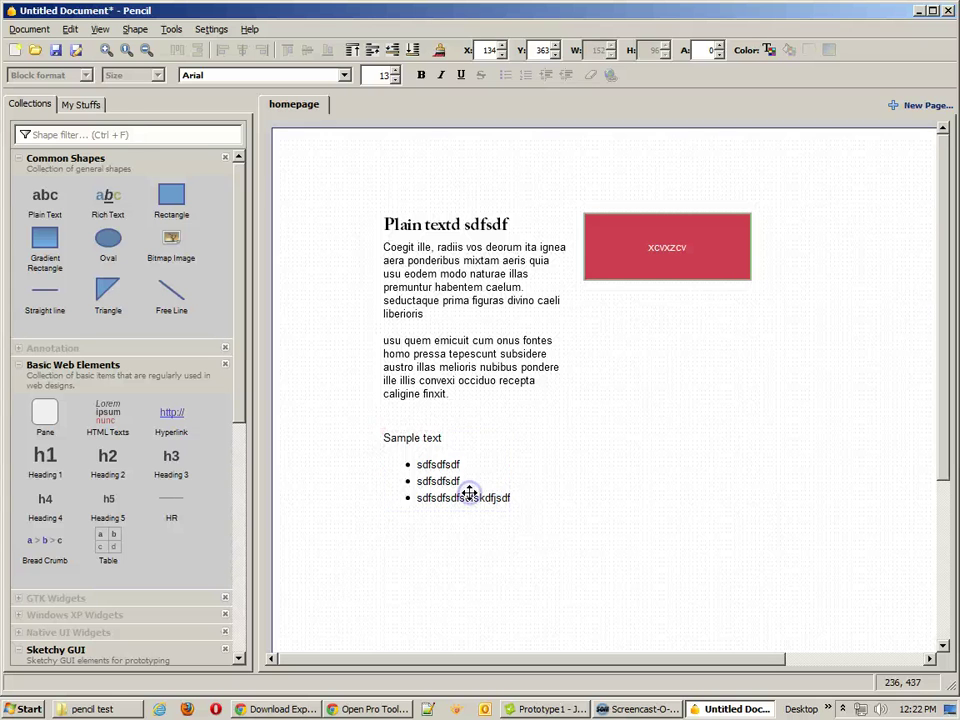
{"action": "double_click", "coordinate": [469, 494]}
- Split the last bullet so skdfjsdf sits on its own line, clearing its list formatting
{"action": "left_click", "coordinate": [469, 494]}
{"action": "key", "text": "Return"}
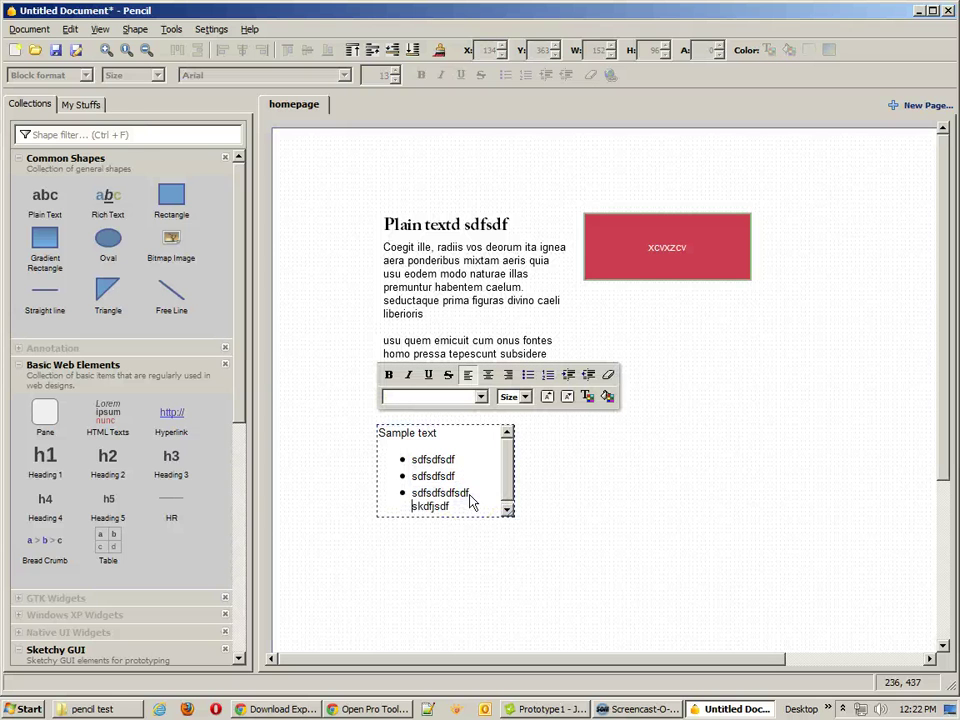
{"action": "key", "text": "Return"}
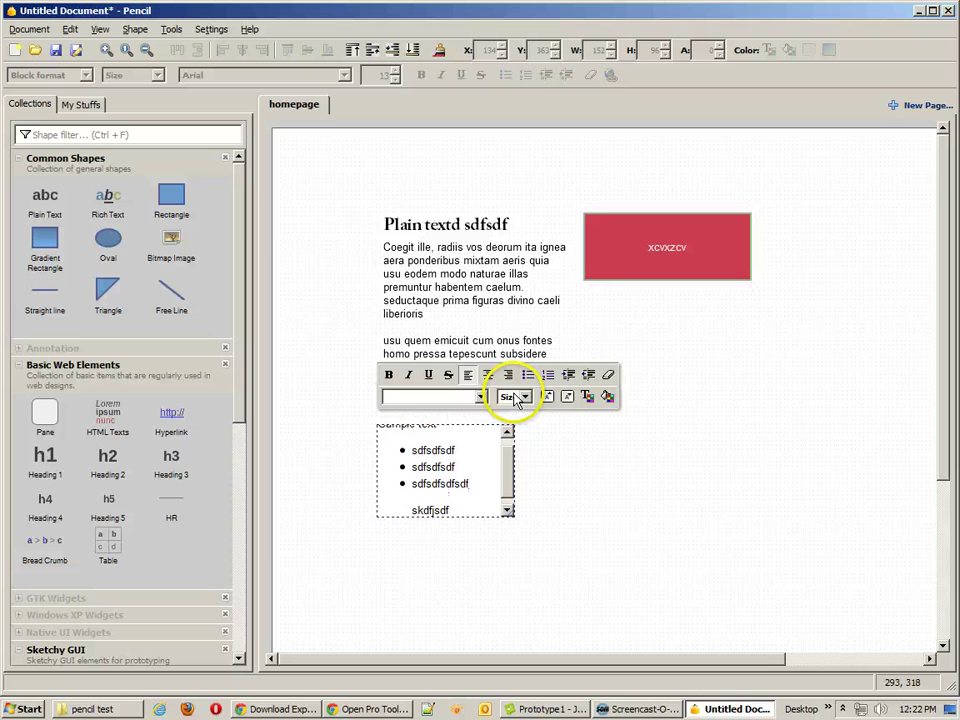
{"action": "left_click", "coordinate": [489, 377]}
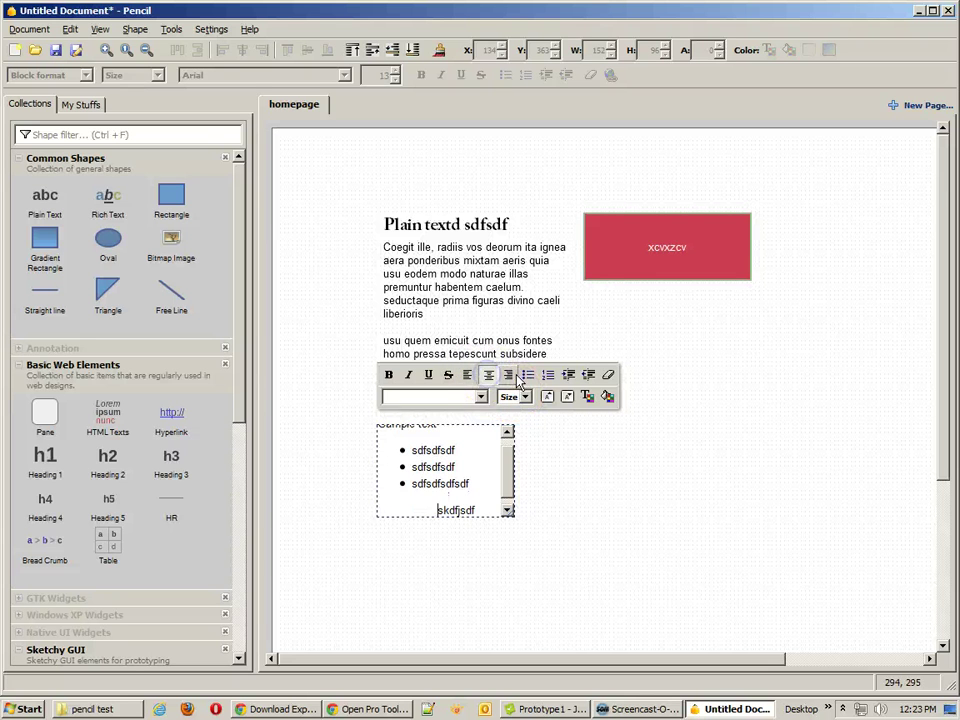
{"action": "left_click", "coordinate": [508, 376]}
{"action": "left_click", "coordinate": [468, 376]}
{"action": "left_click", "coordinate": [526, 376]}
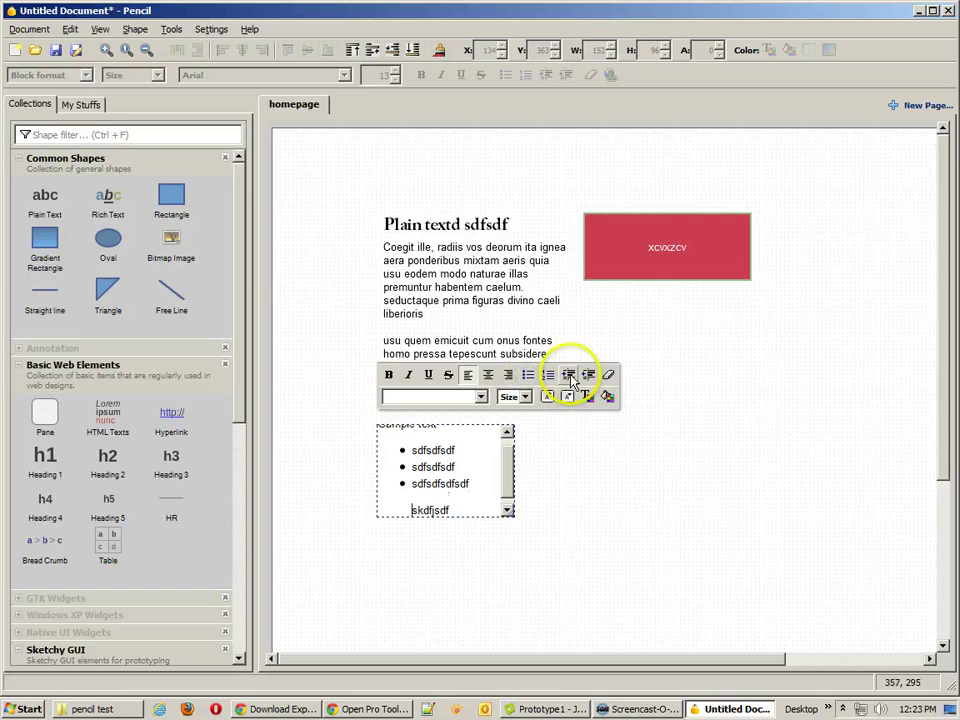
{"action": "left_click", "coordinate": [569, 376]}
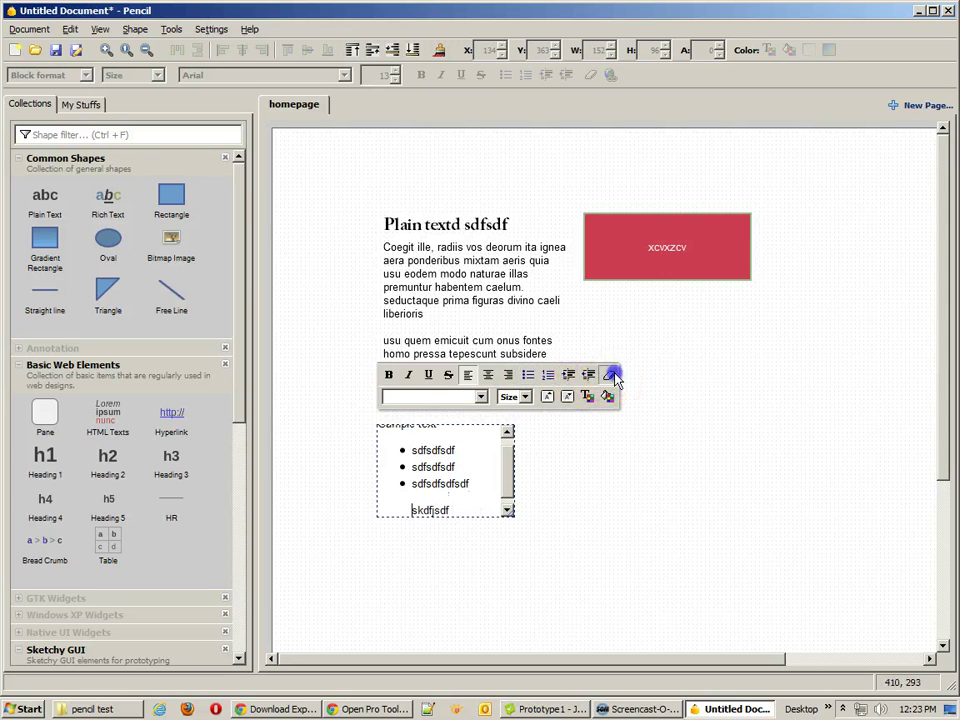
{"action": "left_click", "coordinate": [610, 375]}
- Set the text to Arial and enlarge the text box down and right
{"action": "left_click", "coordinate": [420, 398]}
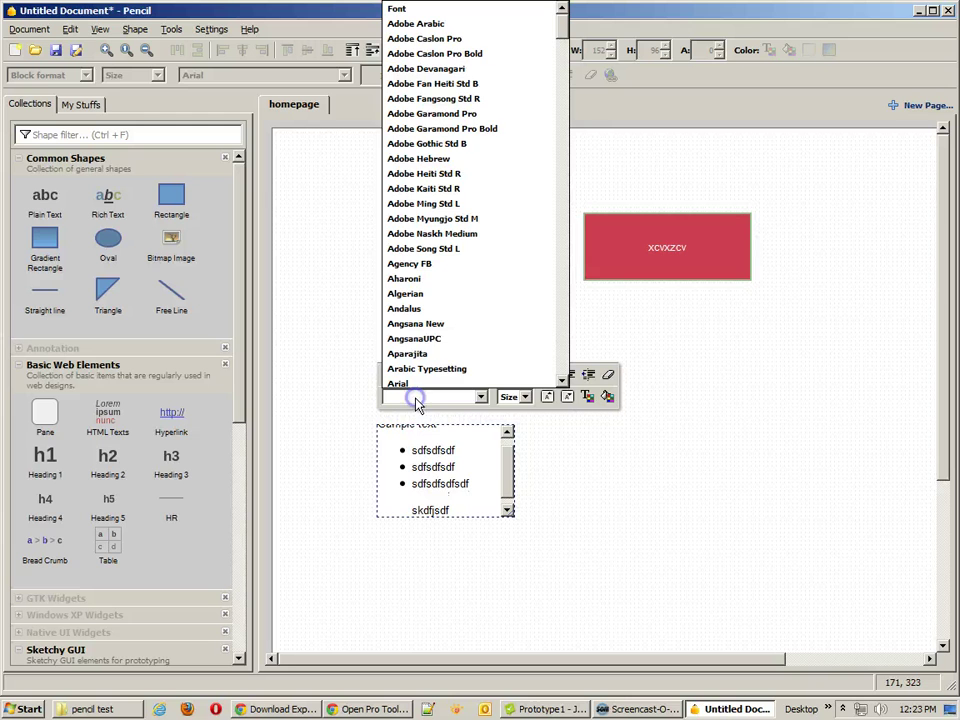
{"action": "left_click", "coordinate": [418, 384]}
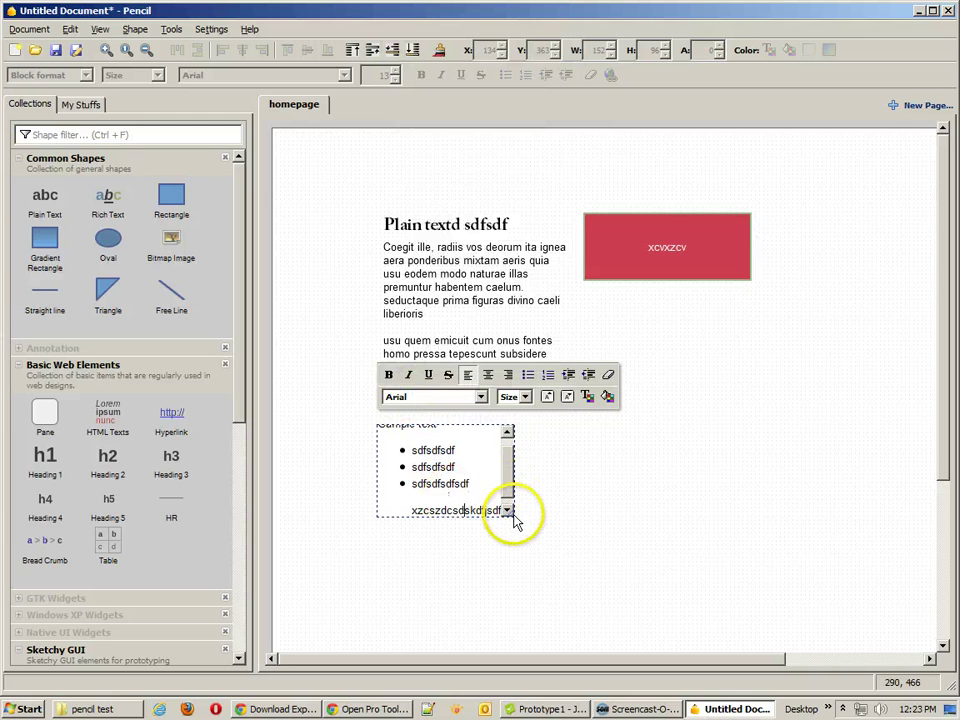
{"action": "left_click_drag", "start_coordinate": [510, 511], "coordinate": [716, 599]}
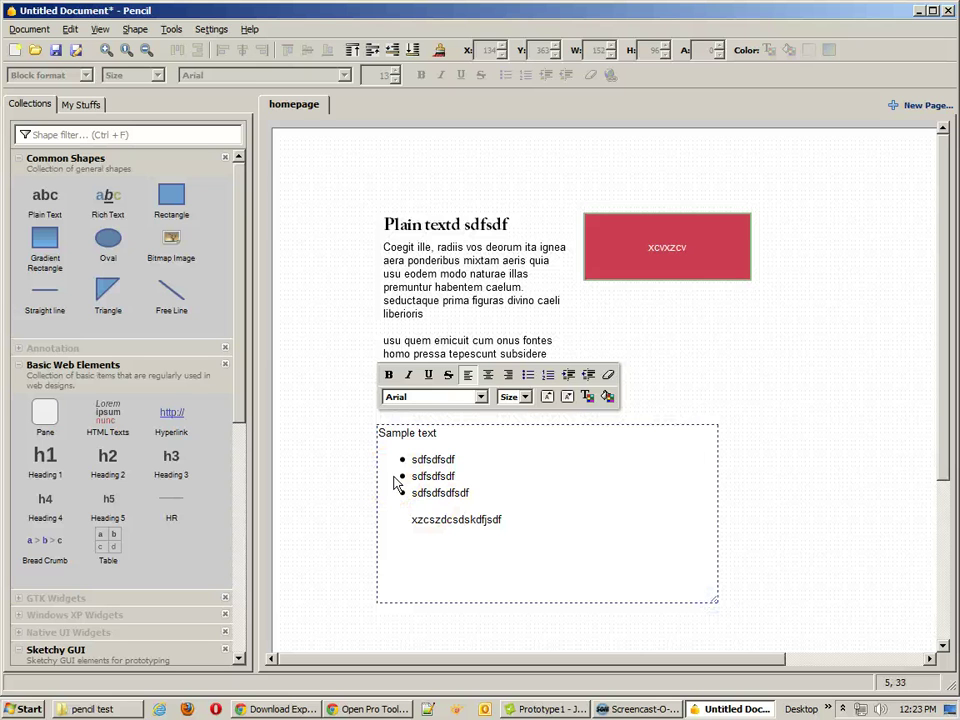
{"action": "left_click", "coordinate": [360, 479]}
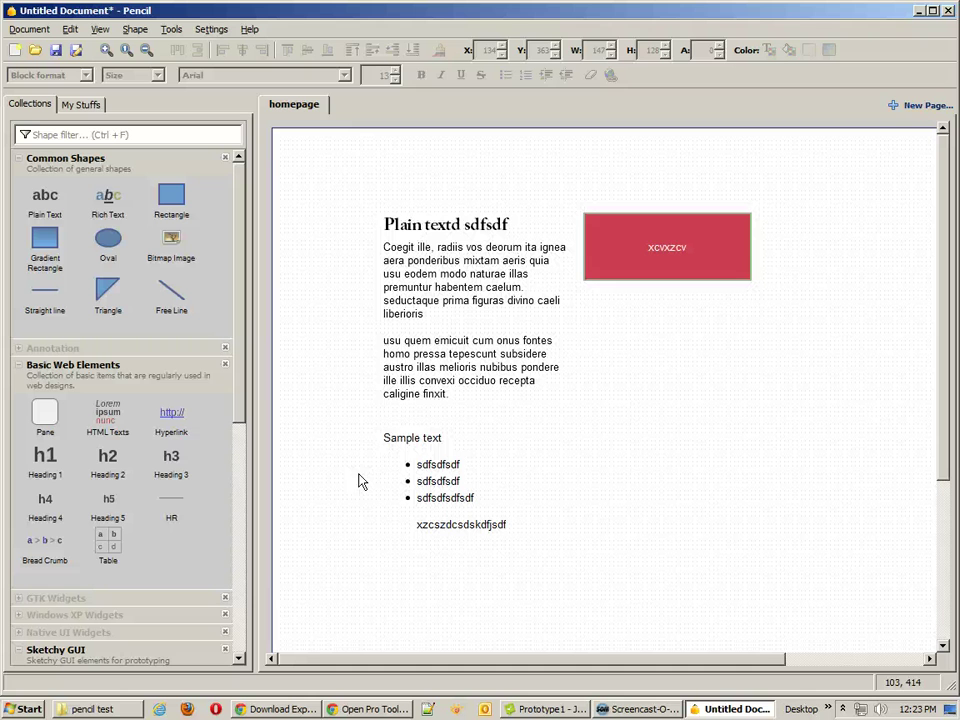
{"action": "left_click", "coordinate": [434, 450]}
- Delete the Sample text box, then add a Home > Products > Pencil breadcrumb and a 200×150 sketchy box
{"action": "key", "text": "Delete"}
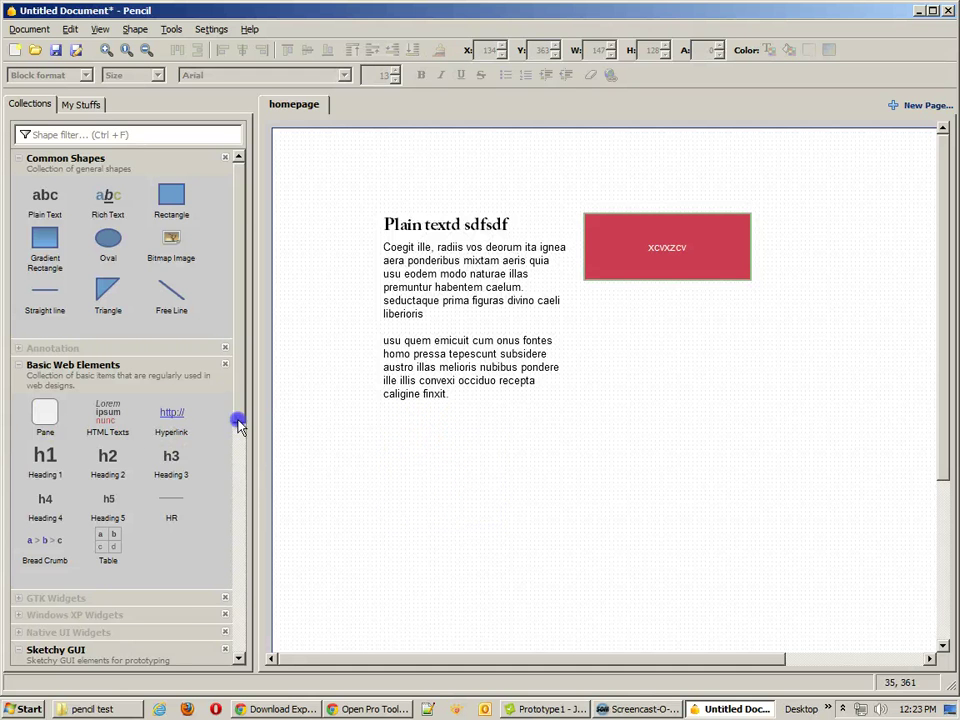
{"action": "left_click_drag", "start_coordinate": [238, 422], "coordinate": [233, 575]}
{"action": "mouse_move", "coordinate": [39, 221]}
{"action": "left_mouse_down"}
{"action": "mouse_move", "coordinate": [437, 195]}
{"action": "mouse_move", "coordinate": [455, 203]}
{"action": "mouse_move", "coordinate": [432, 202]}
{"action": "left_mouse_up"}
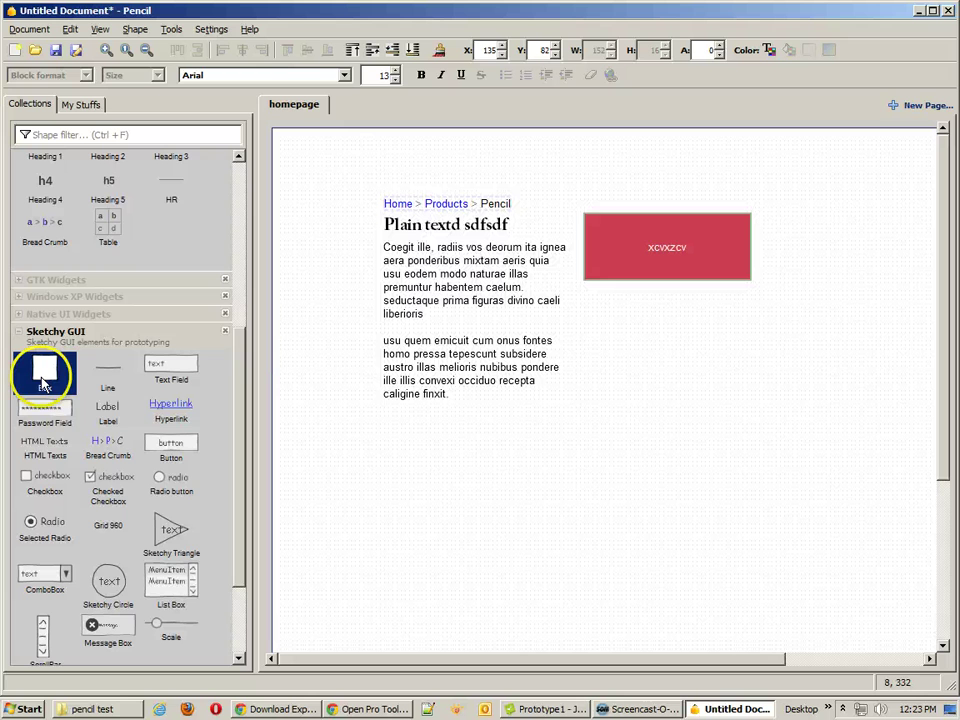
{"action": "left_click_drag", "start_coordinate": [240, 347], "coordinate": [240, 381]}
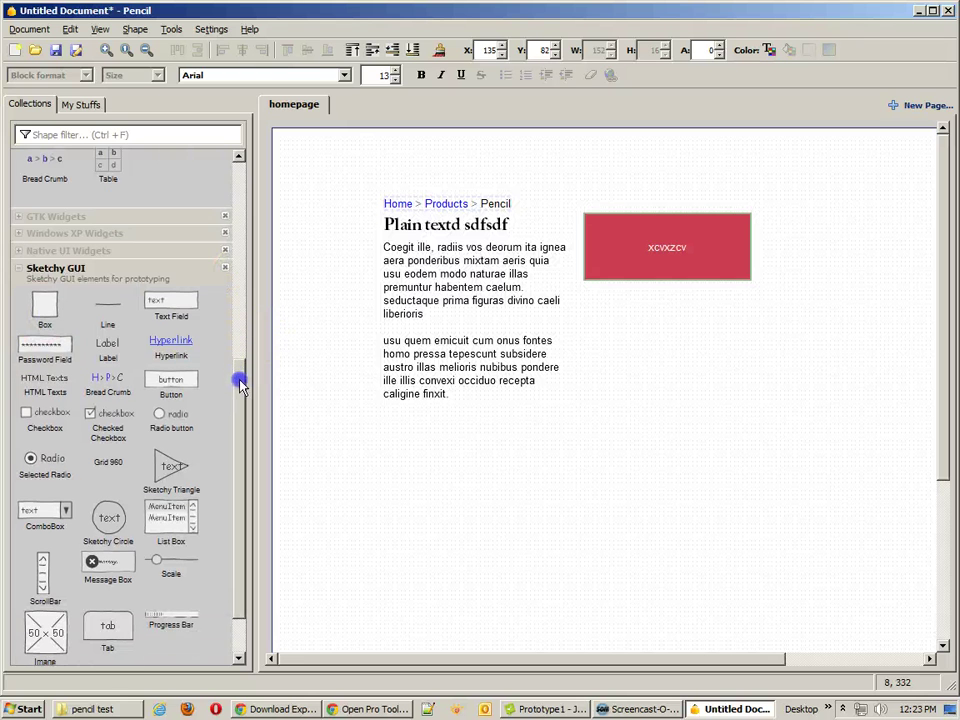
{"action": "mouse_move", "coordinate": [45, 305]}
{"action": "left_mouse_down"}
{"action": "mouse_move", "coordinate": [270, 418]}
{"action": "mouse_move", "coordinate": [527, 448]}
{"action": "mouse_move", "coordinate": [467, 466]}
{"action": "left_mouse_up"}
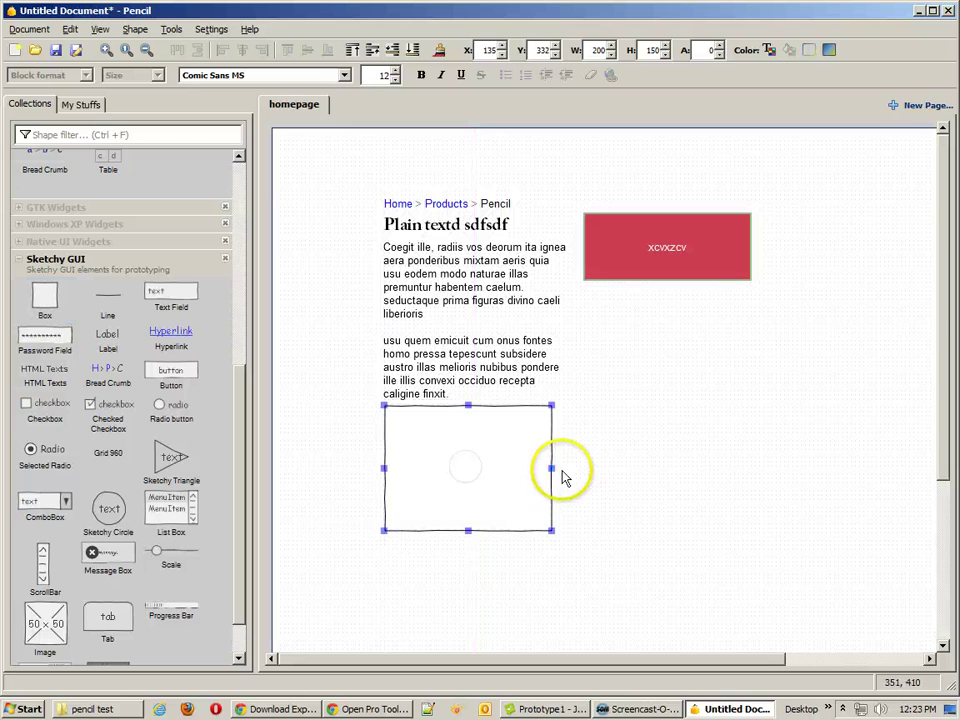
- Widen the sketchy box slightly and add a sketchy button beside it
{"action": "left_click_drag", "start_coordinate": [553, 467], "coordinate": [564, 468]}
{"action": "mouse_move", "coordinate": [203, 400]}
{"action": "left_mouse_down"}
{"action": "mouse_move", "coordinate": [214, 375]}
{"action": "mouse_move", "coordinate": [628, 418]}
{"action": "mouse_move", "coordinate": [609, 416]}
{"action": "left_mouse_up"}
{"action": "left_click", "coordinate": [673, 463]}
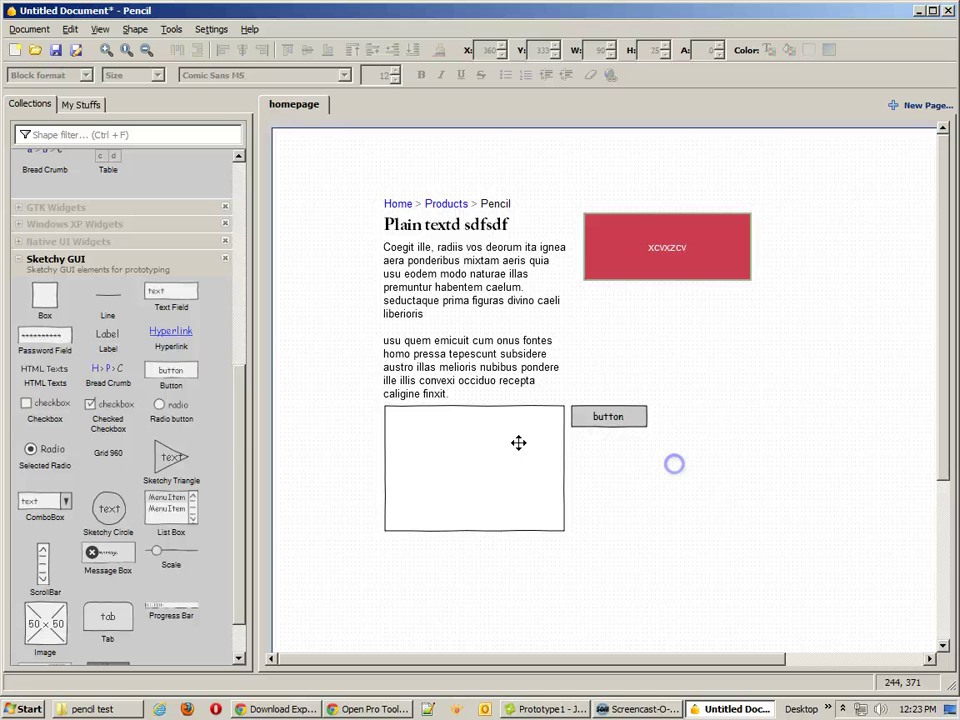
- Add a hyperlink under the red banner, a tab below the box, and a 225×127 image placeholder
{"action": "mouse_move", "coordinate": [178, 334]}
{"action": "left_mouse_down"}
{"action": "mouse_move", "coordinate": [587, 369]}
{"action": "mouse_move", "coordinate": [712, 343]}
{"action": "mouse_move", "coordinate": [605, 336]}
{"action": "left_mouse_up"}
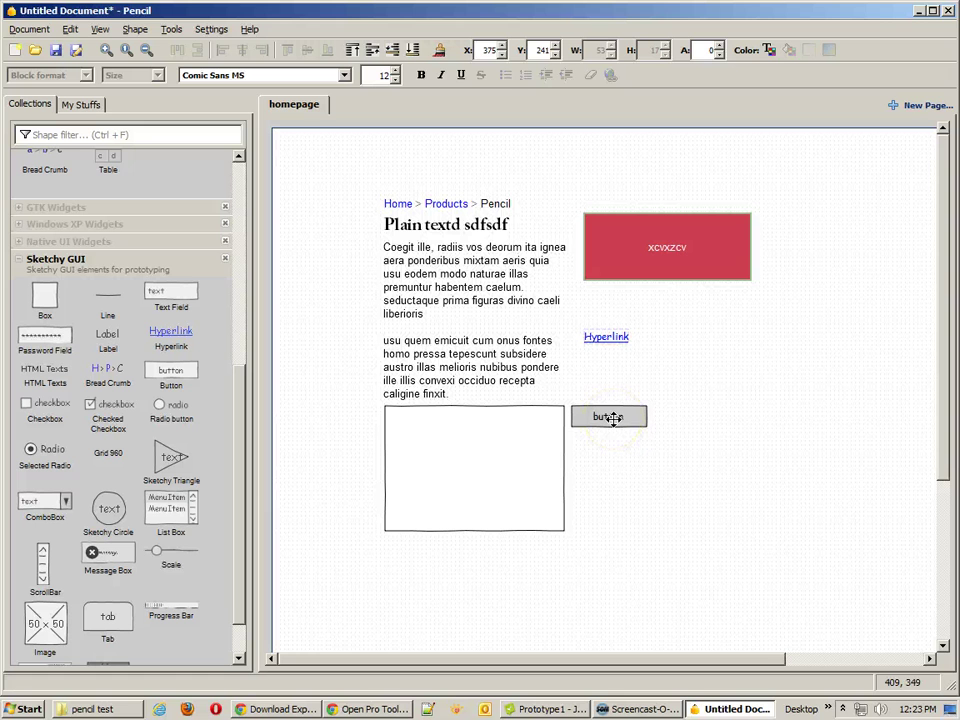
{"action": "left_click_drag", "start_coordinate": [108, 615], "coordinate": [424, 580]}
{"action": "mouse_move", "coordinate": [45, 625]}
{"action": "left_mouse_down"}
{"action": "mouse_move", "coordinate": [658, 568]}
{"action": "mouse_move", "coordinate": [634, 525]}
{"action": "mouse_move", "coordinate": [780, 519]}
{"action": "left_mouse_up"}
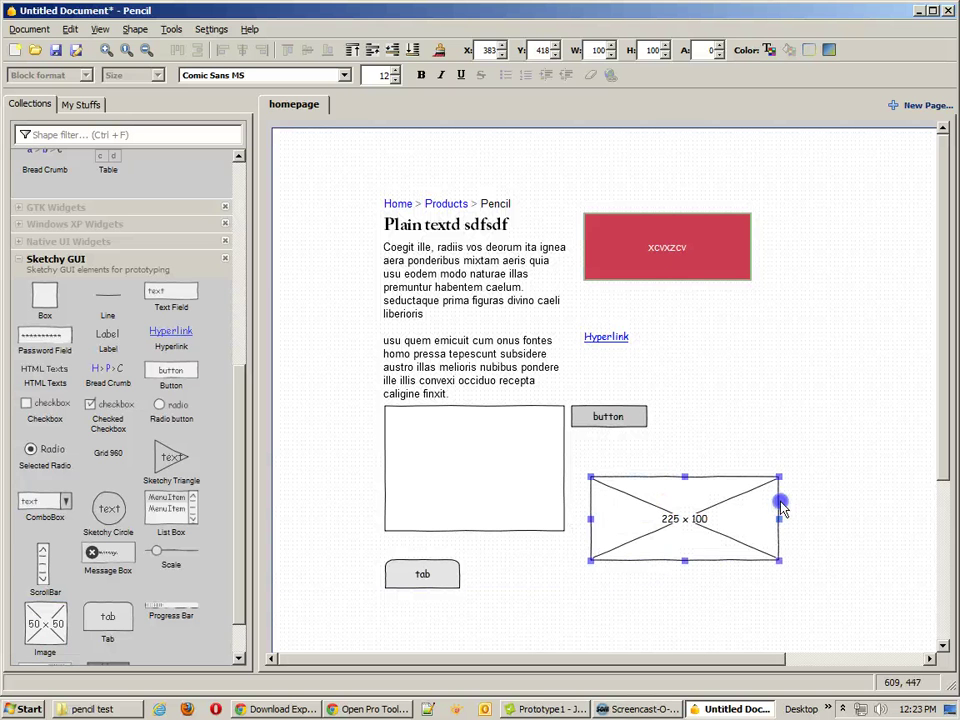
{"action": "left_click_drag", "start_coordinate": [686, 564], "coordinate": [687, 583]}
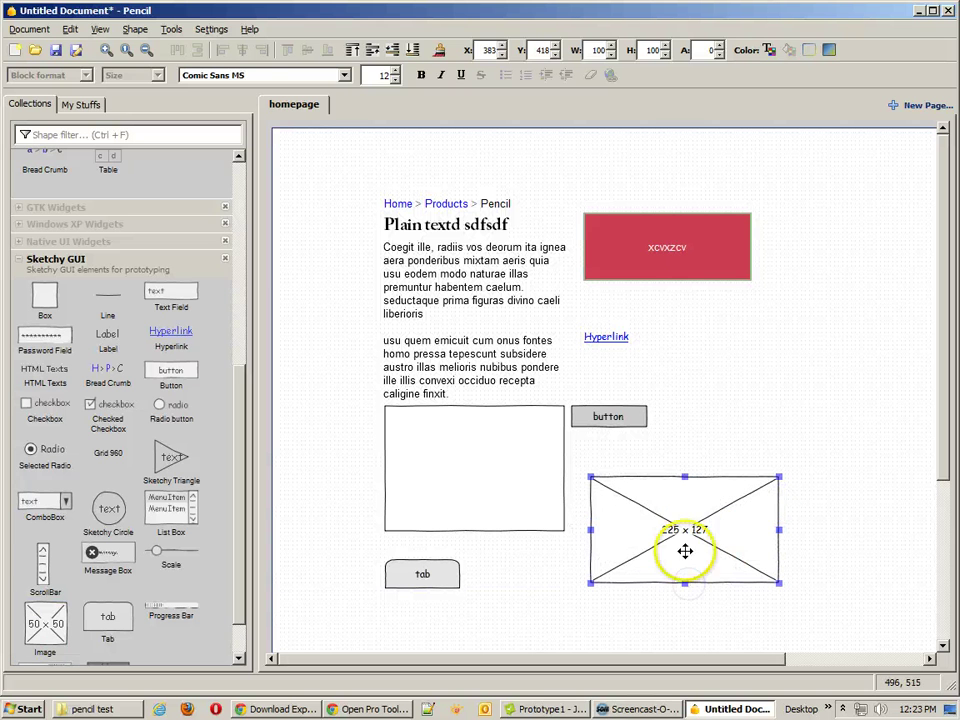
- Replace the red banner with the image placeholder, widened to 297×127
{"action": "left_click", "coordinate": [662, 219]}
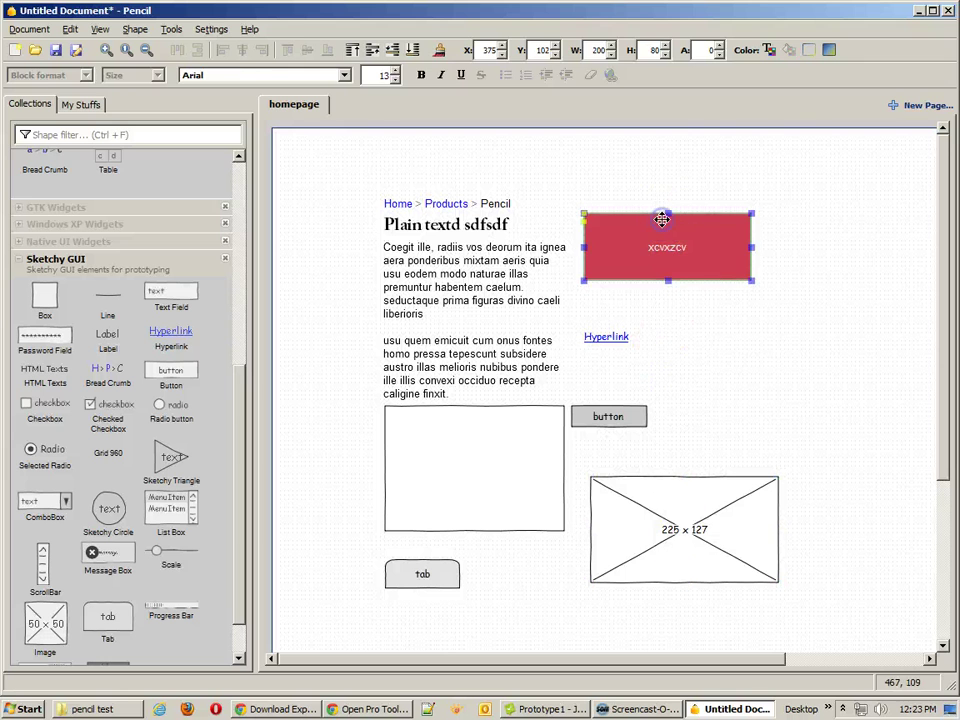
{"action": "key", "text": "Delete"}
{"action": "left_click_drag", "start_coordinate": [665, 512], "coordinate": [659, 231]}
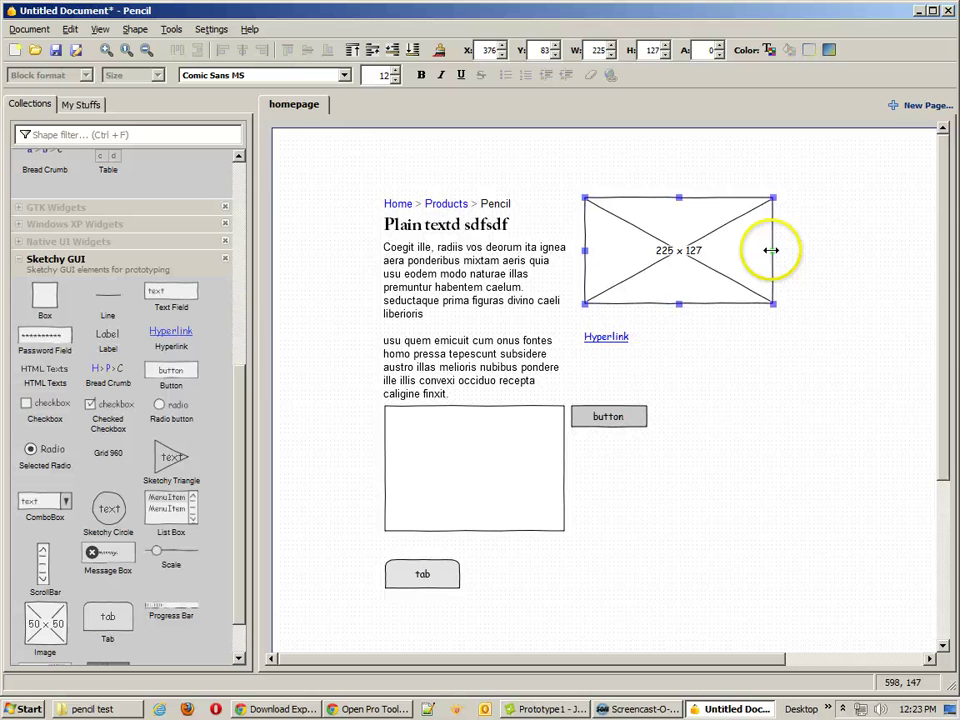
{"action": "left_click_drag", "start_coordinate": [771, 250], "coordinate": [832, 250]}
{"action": "mouse_move", "coordinate": [634, 414]}
{"action": "left_mouse_down"}
{"action": "mouse_move", "coordinate": [610, 362]}
{"action": "mouse_move", "coordinate": [633, 420]}
{"action": "mouse_move", "coordinate": [624, 417]}
{"action": "left_mouse_up"}
- Delete the tab shape from the homepage
{"action": "left_click", "coordinate": [564, 428]}
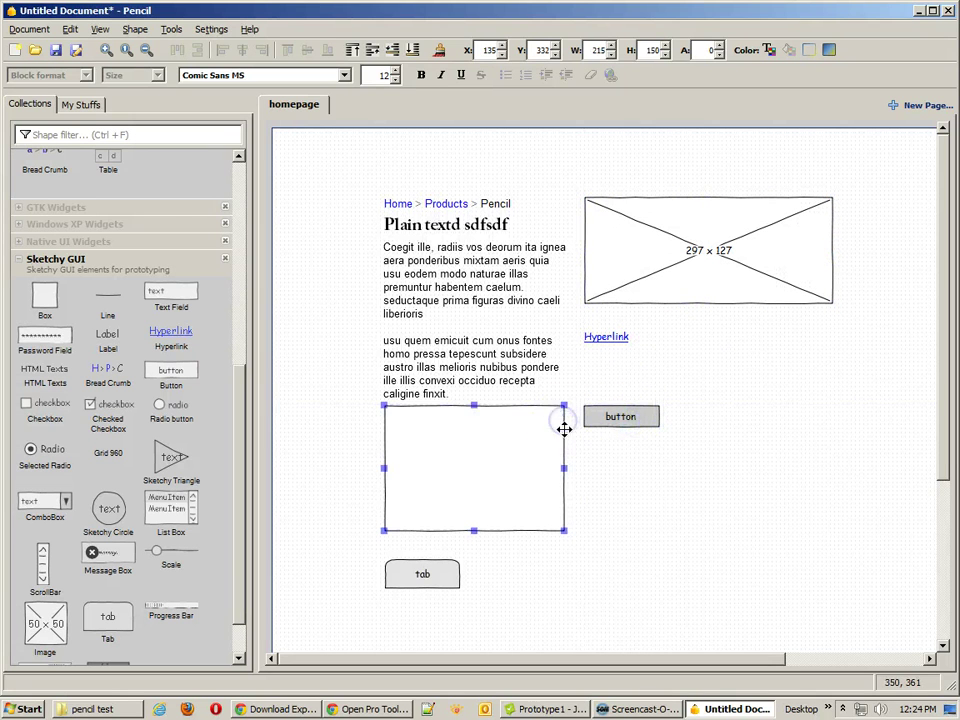
{"action": "left_click", "coordinate": [452, 573]}
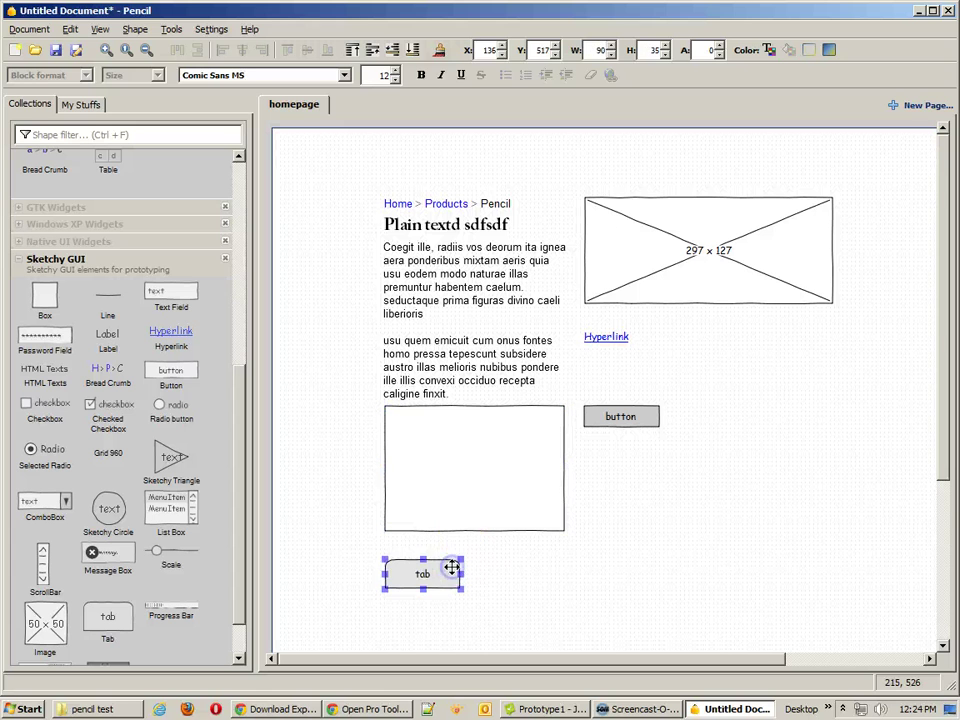
{"action": "key", "text": "Delete"}
{"action": "left_click", "coordinate": [444, 471]}
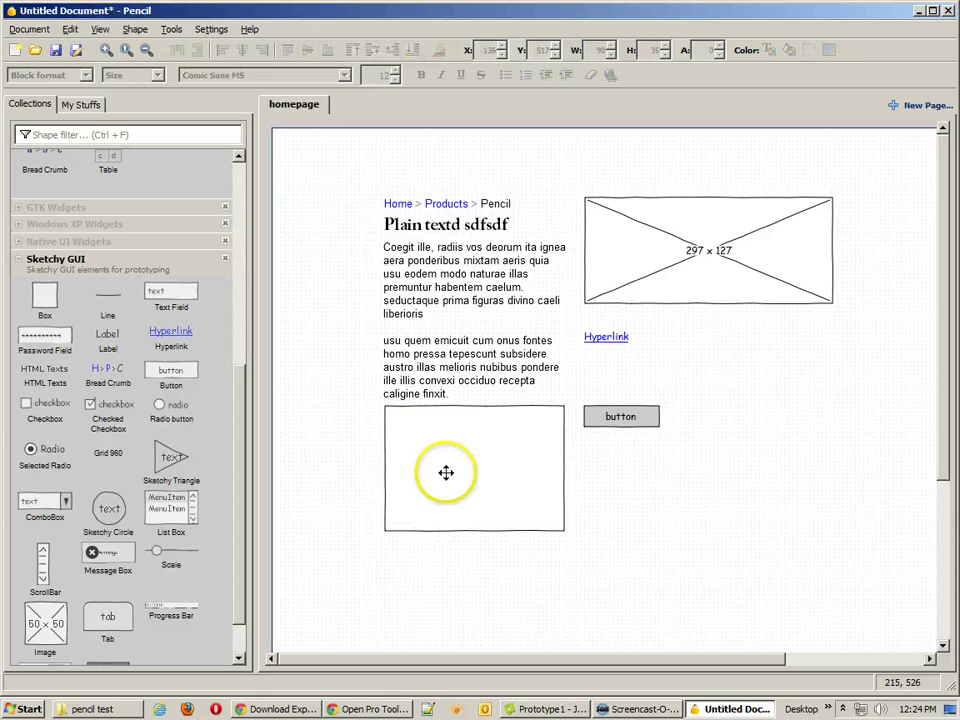
{"action": "left_click", "coordinate": [326, 174]}
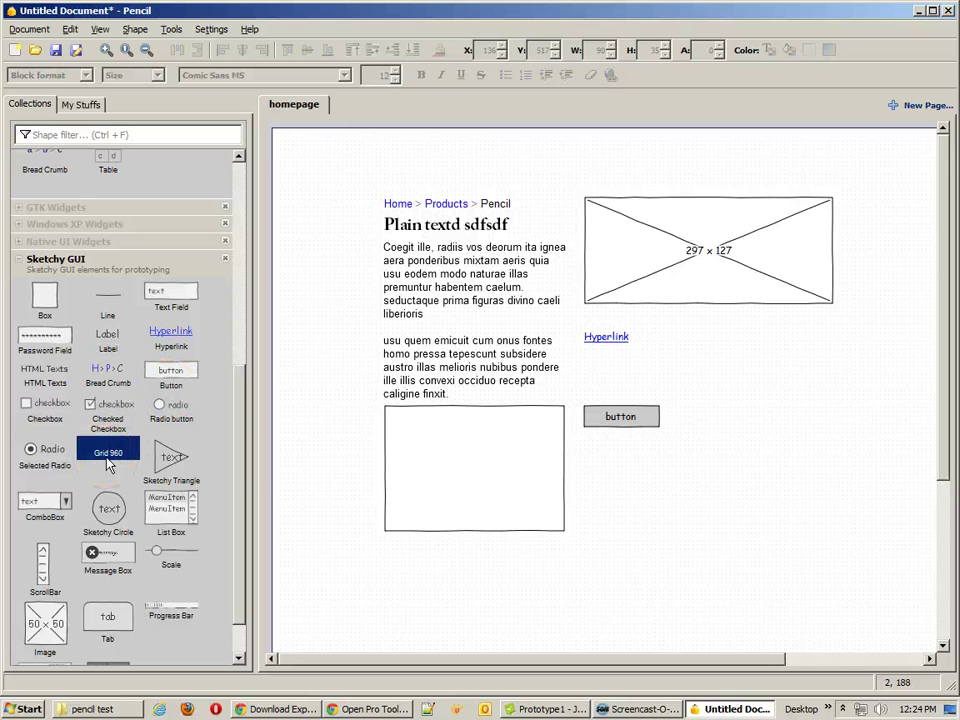
- Add the Grid 960 shape and position it at X 0, Y 0
{"action": "left_click_drag", "start_coordinate": [108, 463], "coordinate": [729, 398]}
{"action": "left_click_drag", "start_coordinate": [396, 283], "coordinate": [334, 211]}
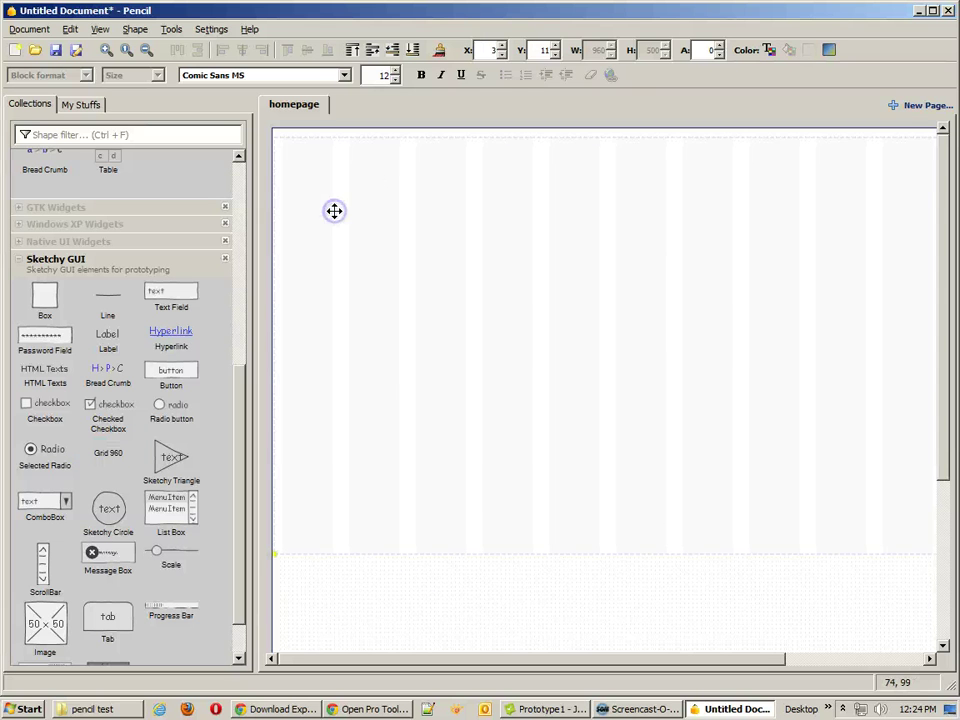
{"action": "left_click", "coordinate": [504, 54]}
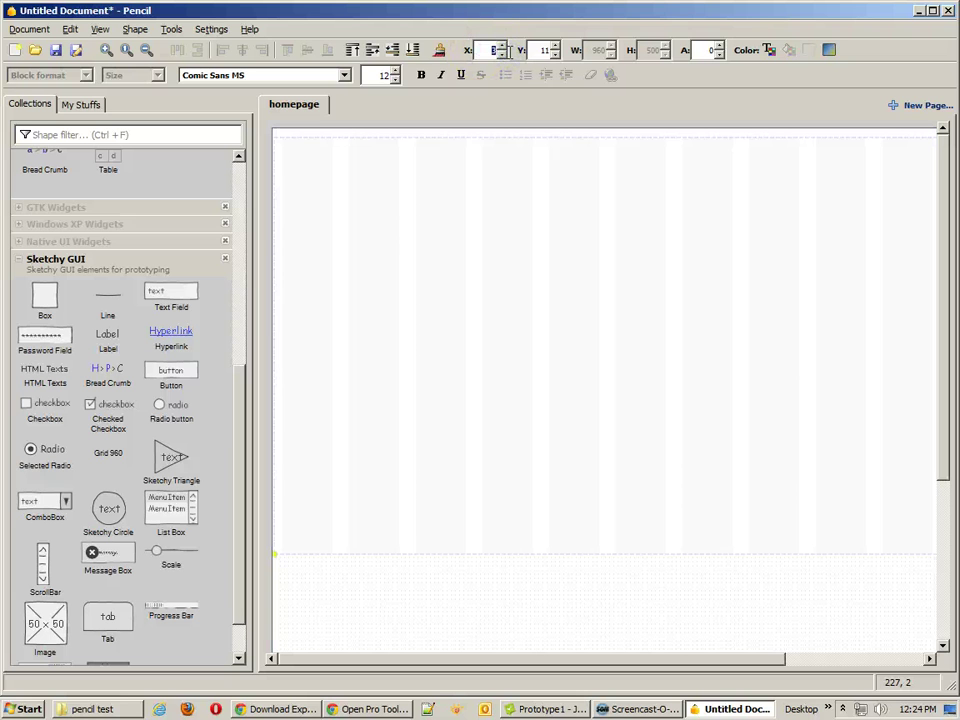
{"action": "left_click", "coordinate": [544, 50]}
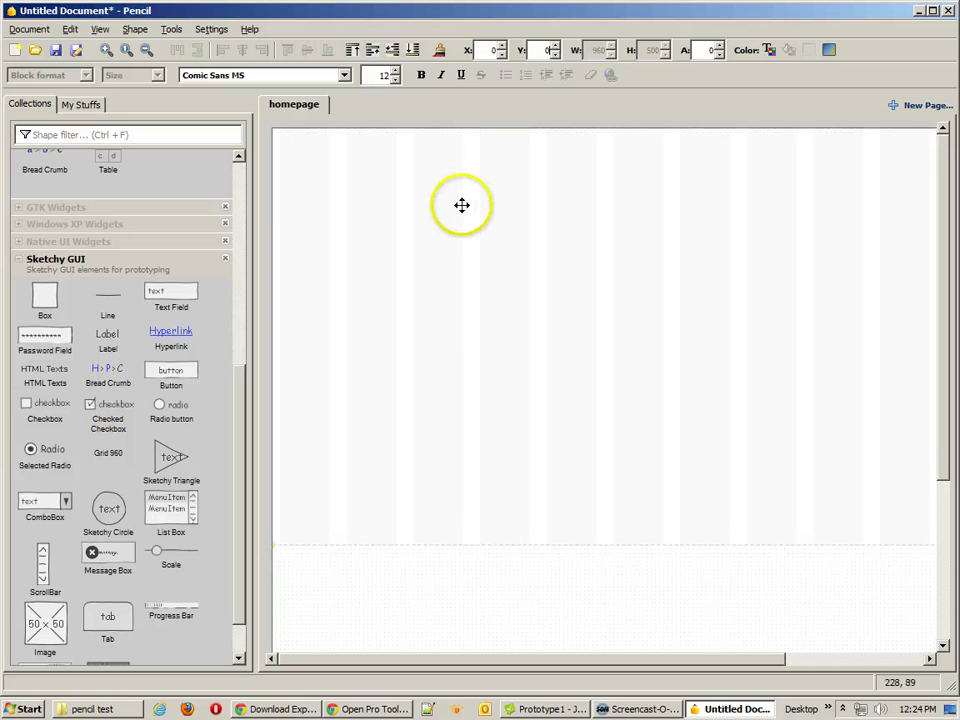
{"action": "left_click", "coordinate": [342, 172]}
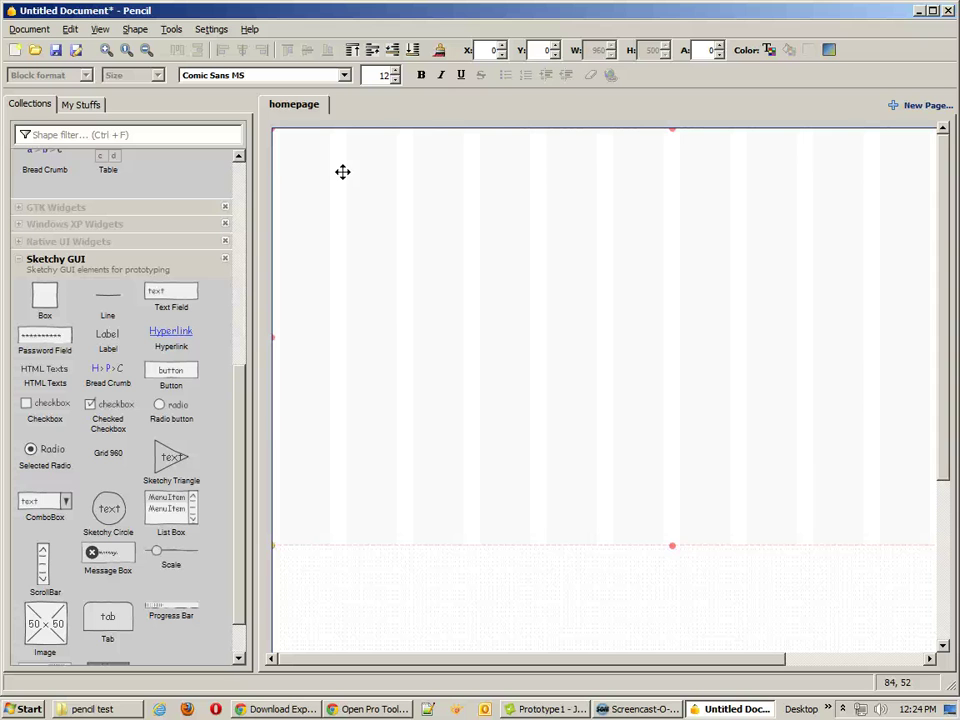
- Send the Grid 960 to the back via Arrangement and lock it
{"action": "right_click", "coordinate": [342, 172]}
{"action": "left_click", "coordinate": [390, 182]}
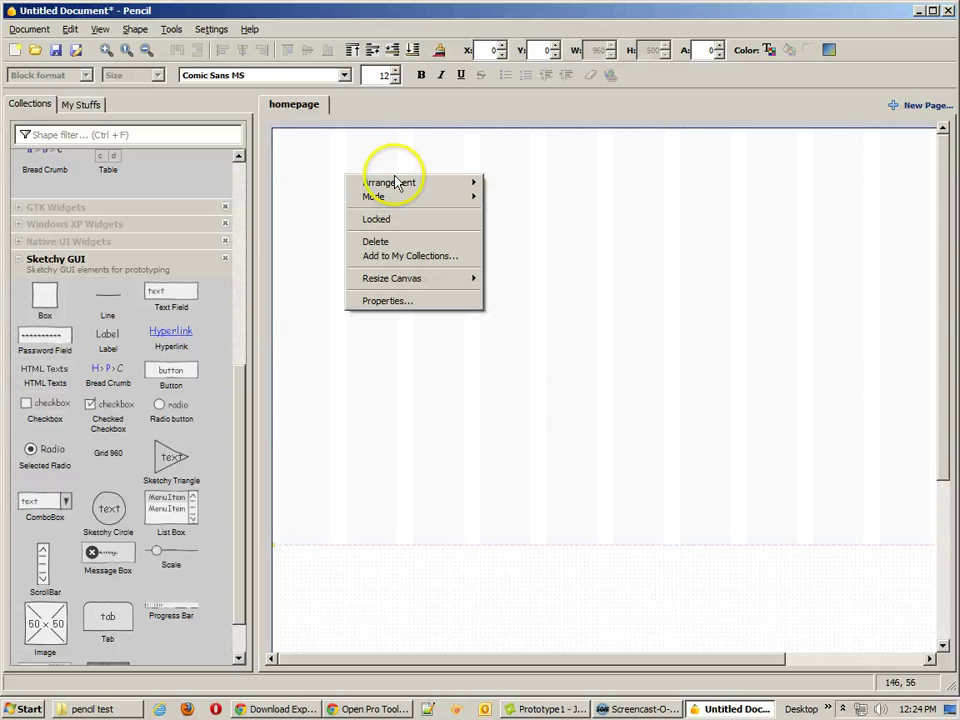
{"action": "left_click", "coordinate": [526, 225]}
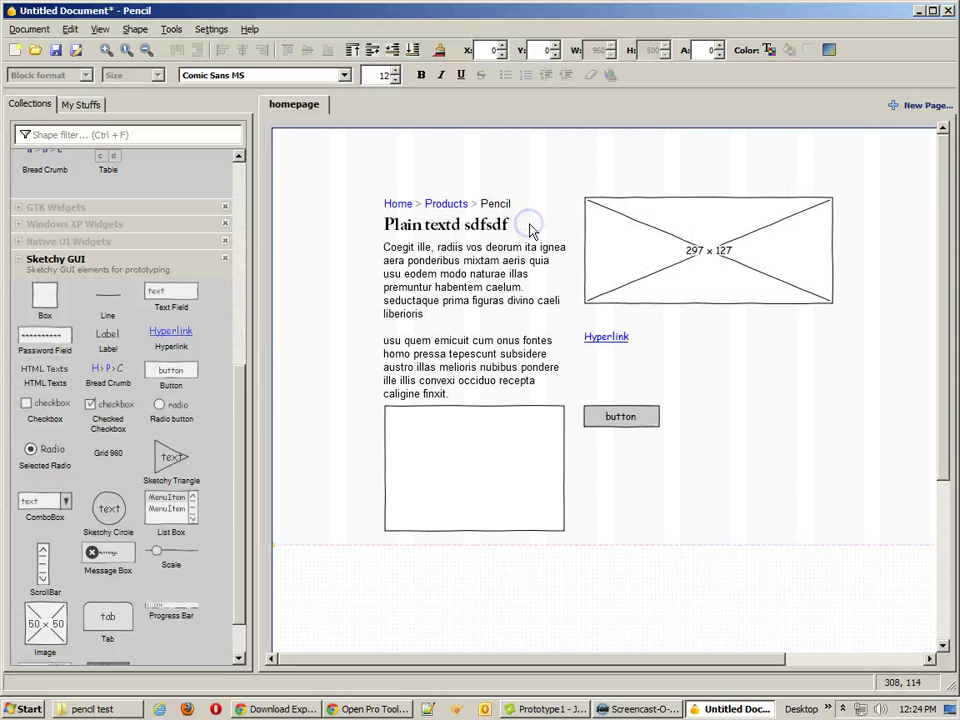
{"action": "left_click", "coordinate": [360, 163]}
{"action": "right_click", "coordinate": [360, 163]}
{"action": "left_click", "coordinate": [394, 208]}
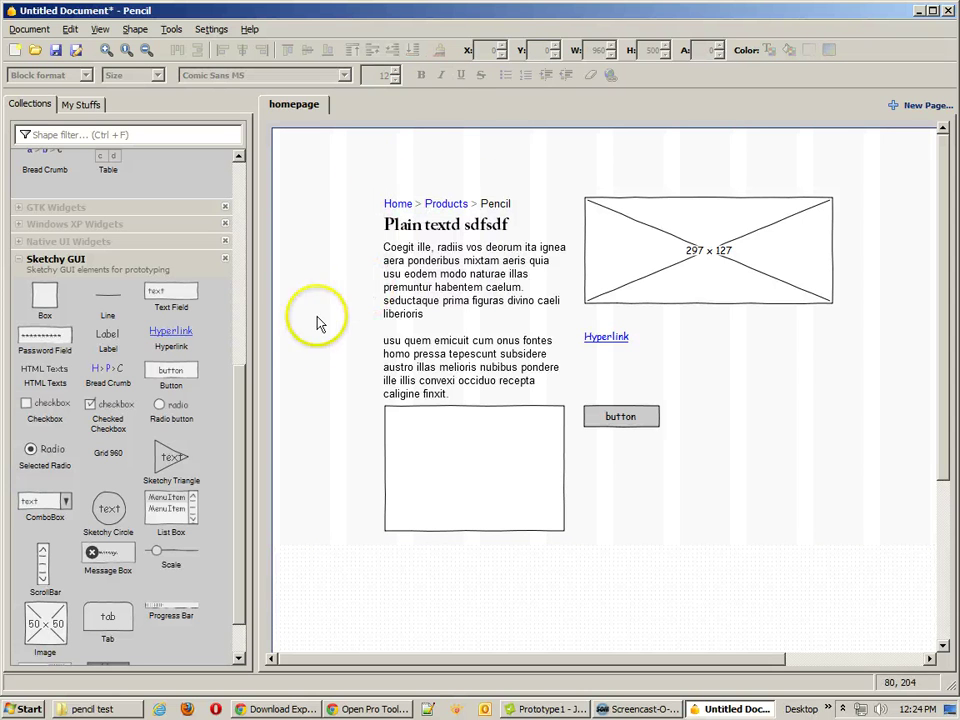
{"action": "right_click", "coordinate": [324, 197]}
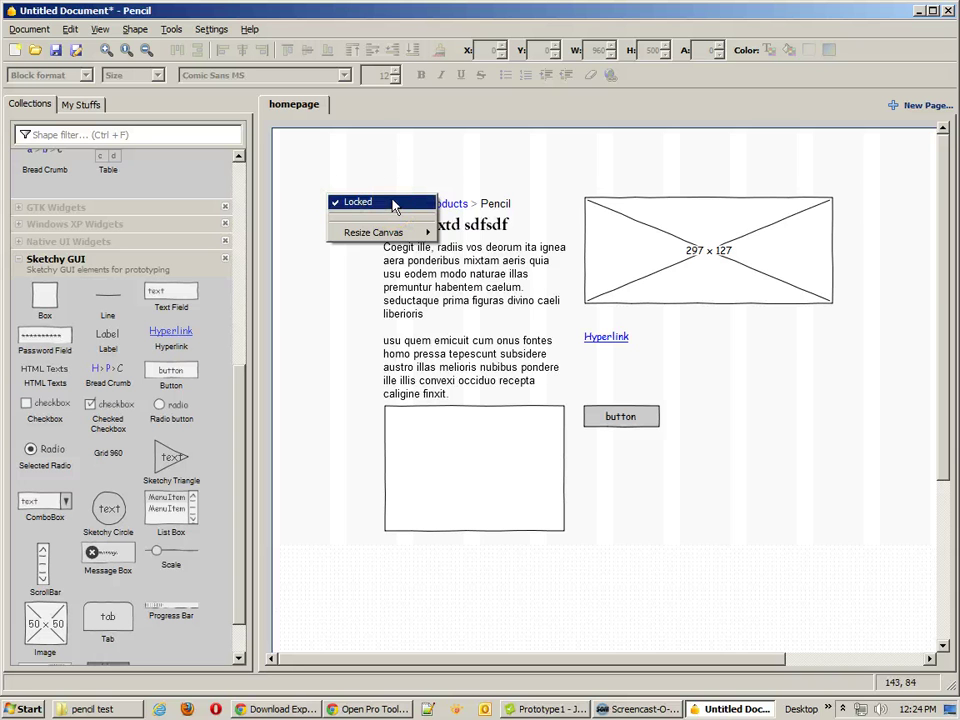
- Move all wireframe elements up-left onto the grid and the breadcrumb to the left edge
{"action": "left_click", "coordinate": [625, 572]}
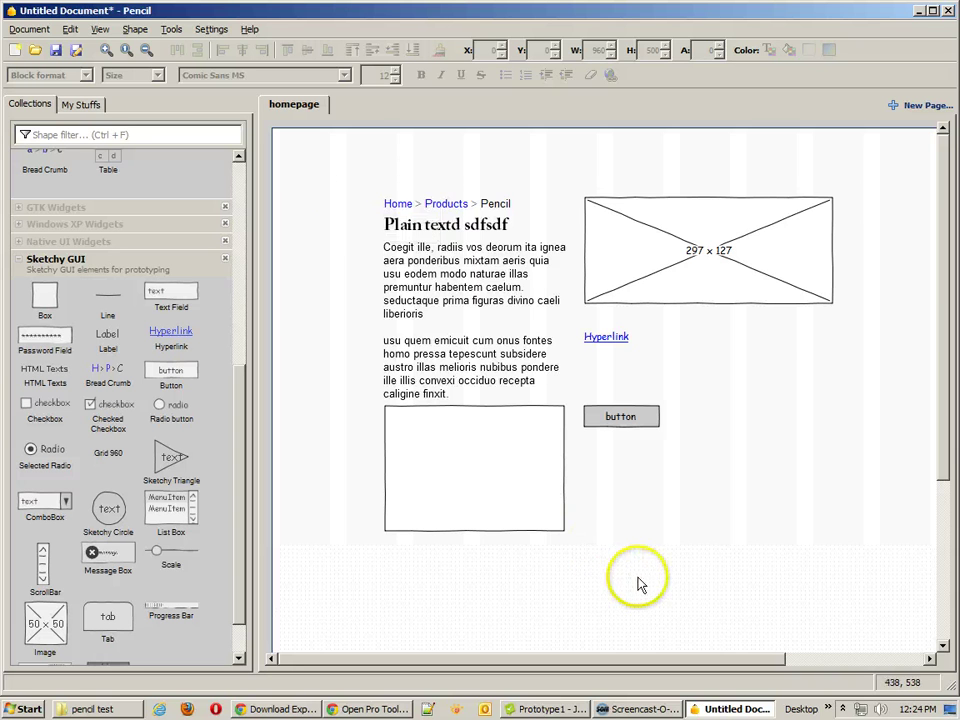
{"action": "left_click_drag", "start_coordinate": [694, 581], "coordinate": [330, 178]}
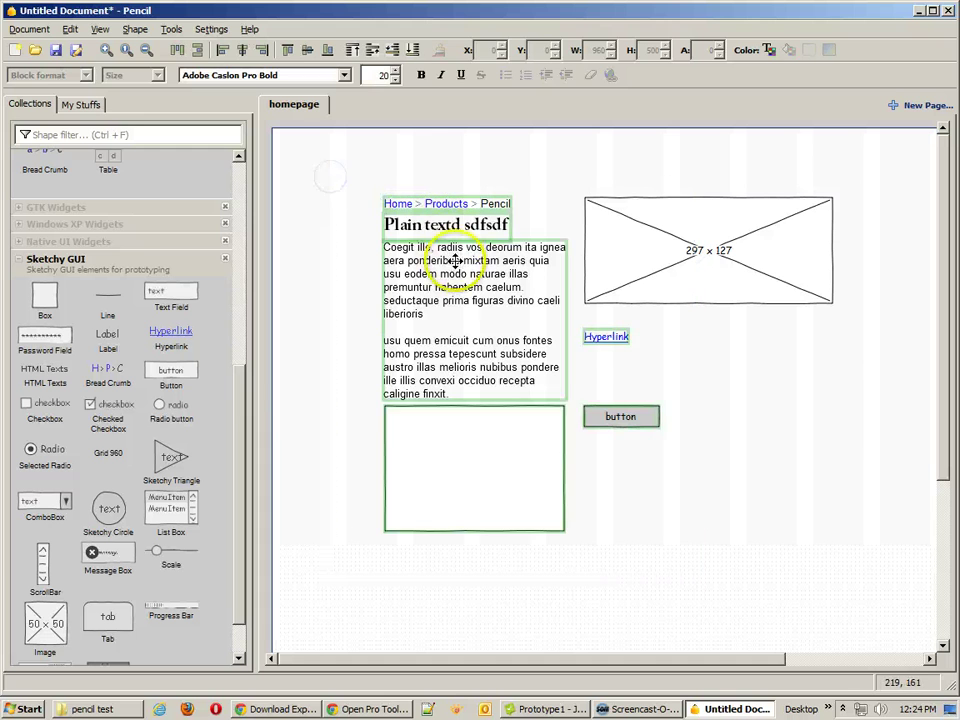
{"action": "left_click_drag", "start_coordinate": [454, 274], "coordinate": [418, 252]}
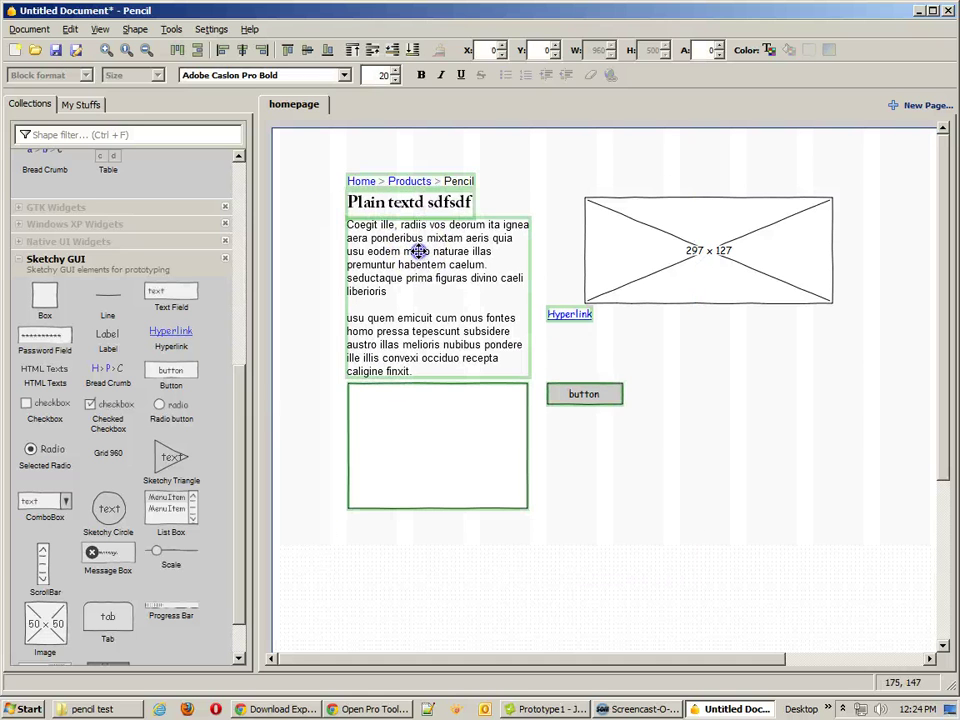
{"action": "left_click", "coordinate": [397, 155]}
{"action": "left_click_drag", "start_coordinate": [407, 181], "coordinate": [343, 161]}
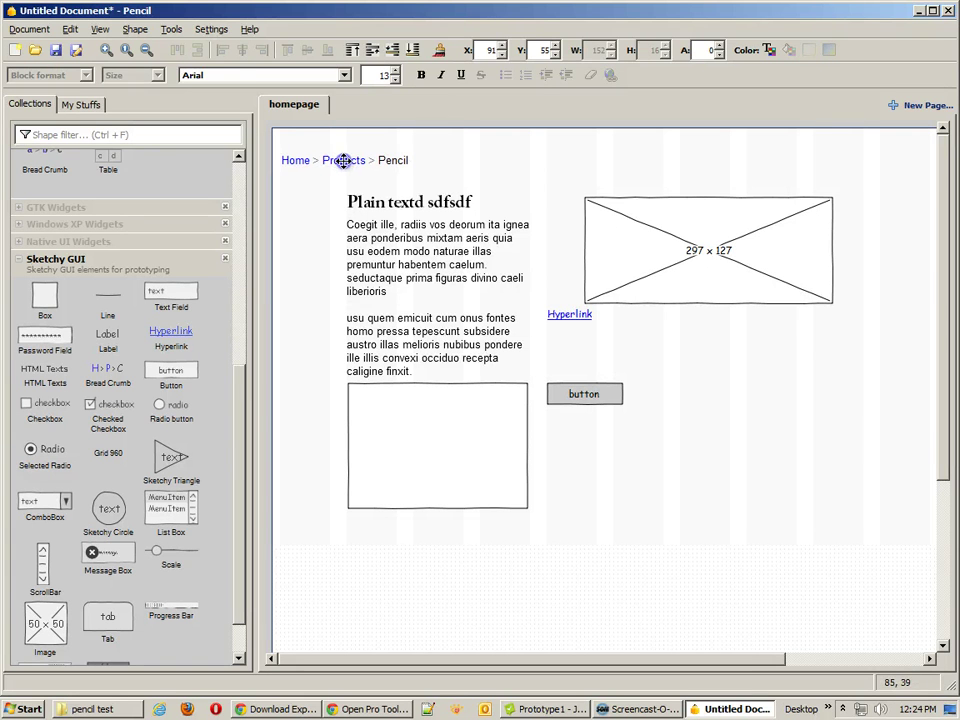
- Enlarge the image placeholder to 375×158, with the hyperlink below and button under its right edge
{"action": "left_click_drag", "start_coordinate": [638, 235], "coordinate": [605, 232]}
{"action": "left_click_drag", "start_coordinate": [796, 297], "coordinate": [861, 324]}
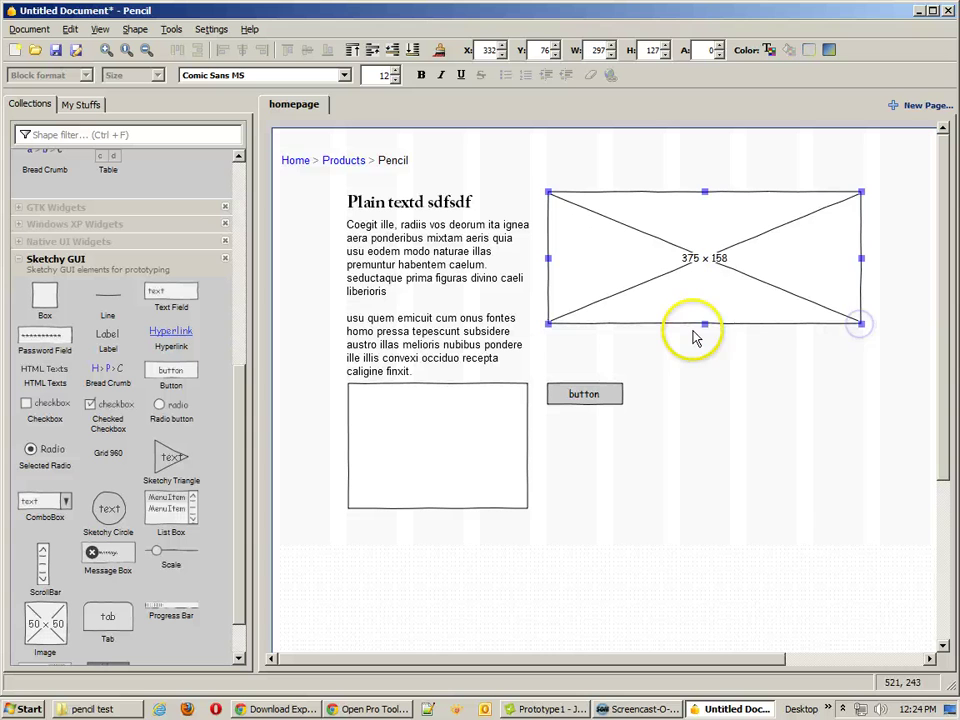
{"action": "left_click_drag", "start_coordinate": [699, 306], "coordinate": [696, 292]}
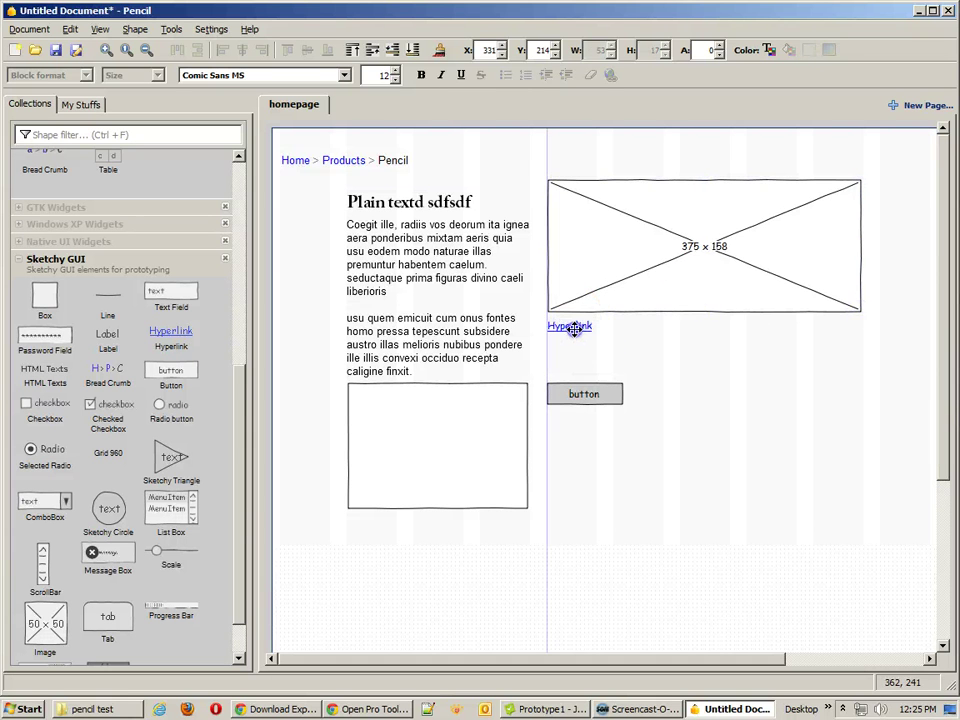
{"action": "left_click_drag", "start_coordinate": [609, 238], "coordinate": [609, 252]}
{"action": "left_click_drag", "start_coordinate": [579, 328], "coordinate": [574, 336]}
{"action": "left_click_drag", "start_coordinate": [591, 397], "coordinate": [829, 348]}
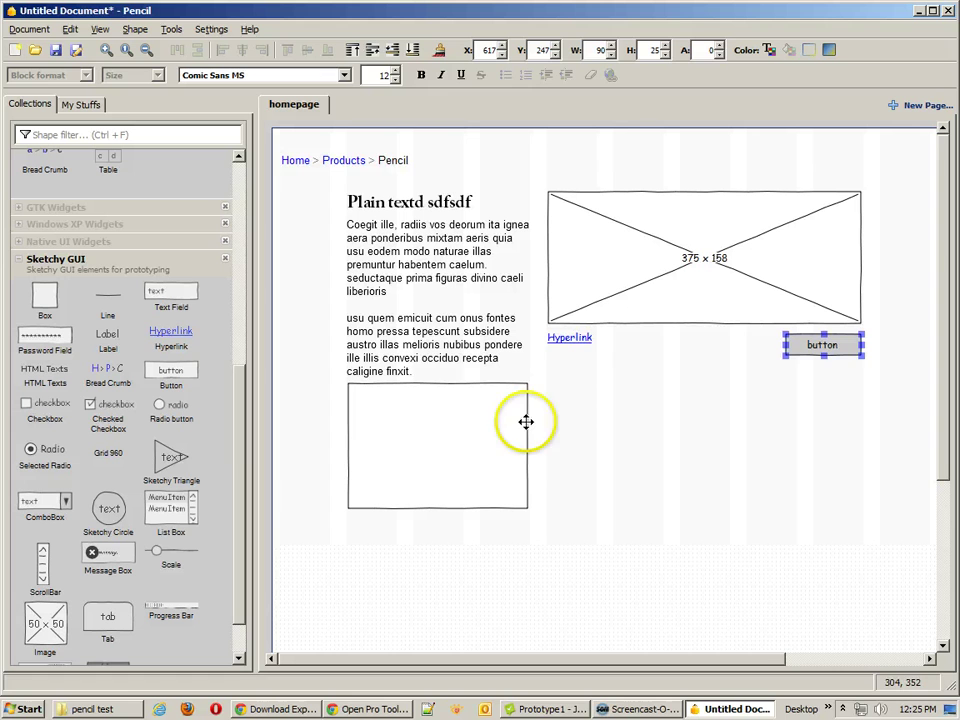
- Widen the empty box to 218×150 and nudge it down slightly
{"action": "left_click", "coordinate": [489, 418]}
{"action": "left_click_drag", "start_coordinate": [530, 442], "coordinate": [532, 445]}
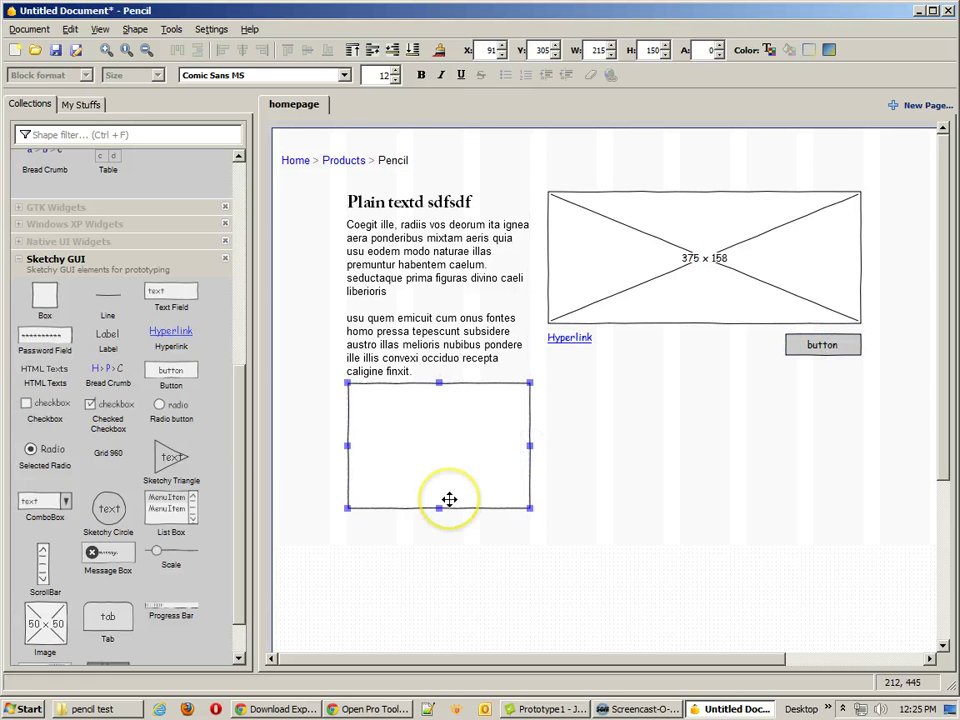
{"action": "left_click_drag", "start_coordinate": [449, 424], "coordinate": [450, 430]}
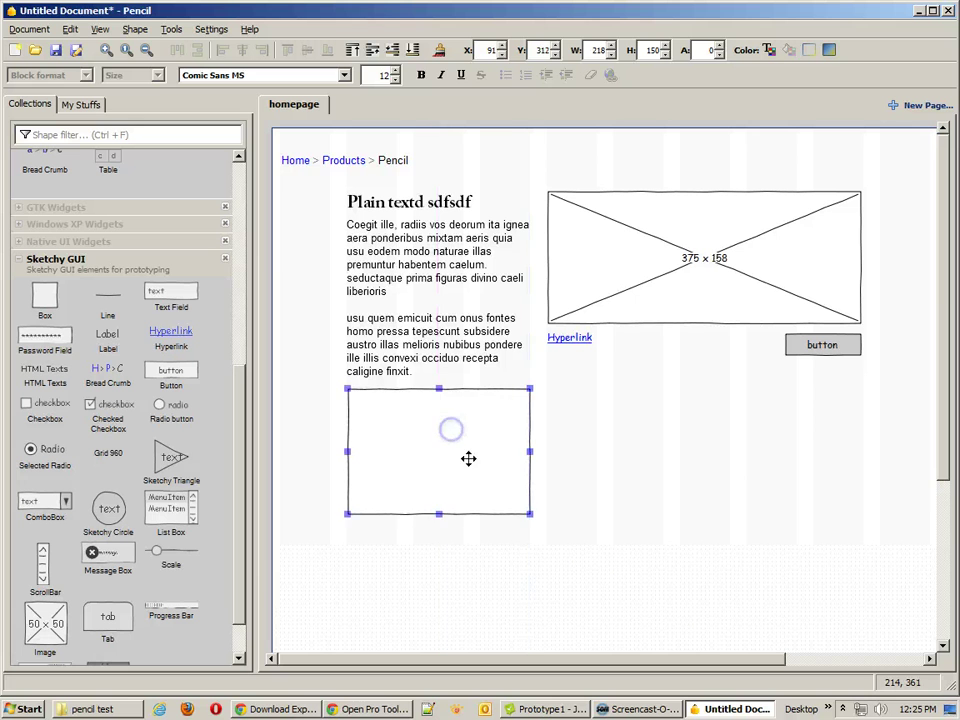
{"action": "left_click", "coordinate": [661, 579]}
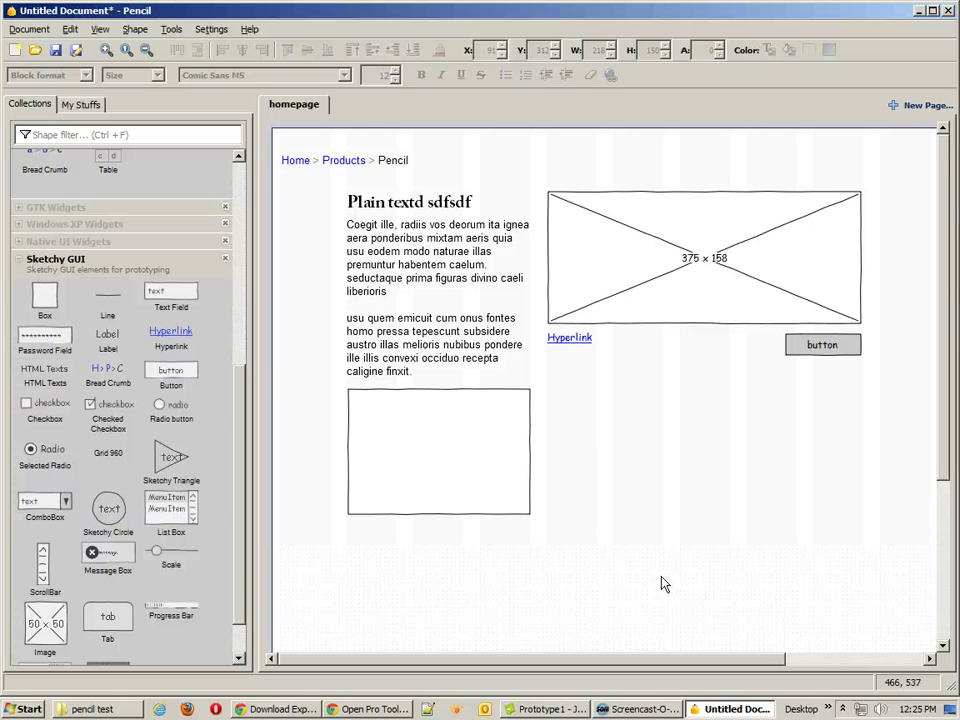
{"action": "left_click", "coordinate": [837, 585]}
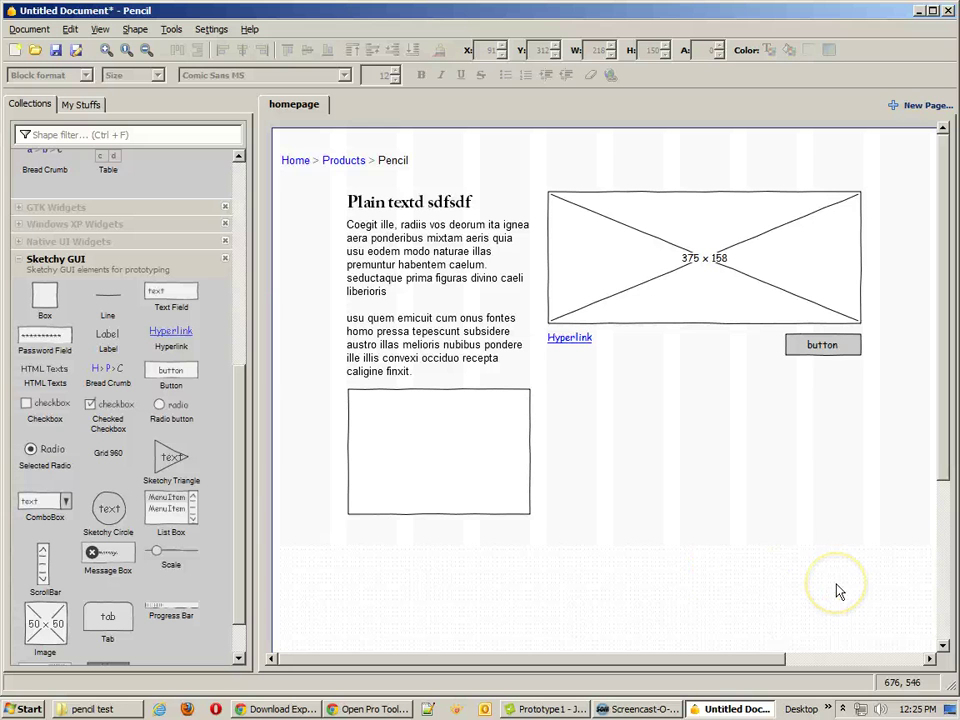
{"action": "left_click", "coordinate": [881, 608]}
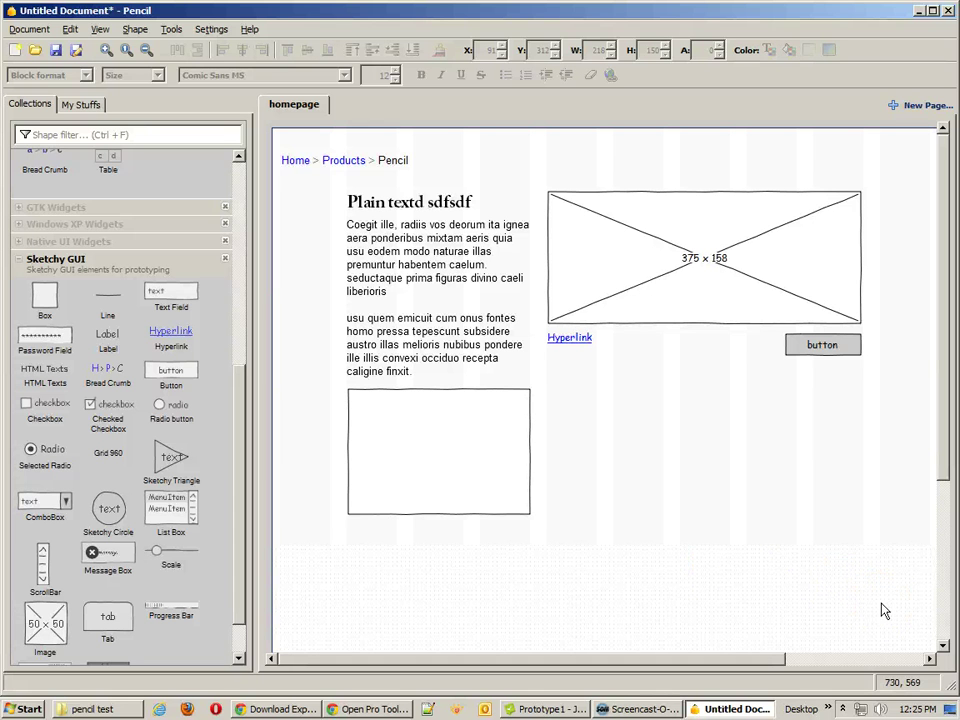
{"action": "left_click", "coordinate": [808, 345]}
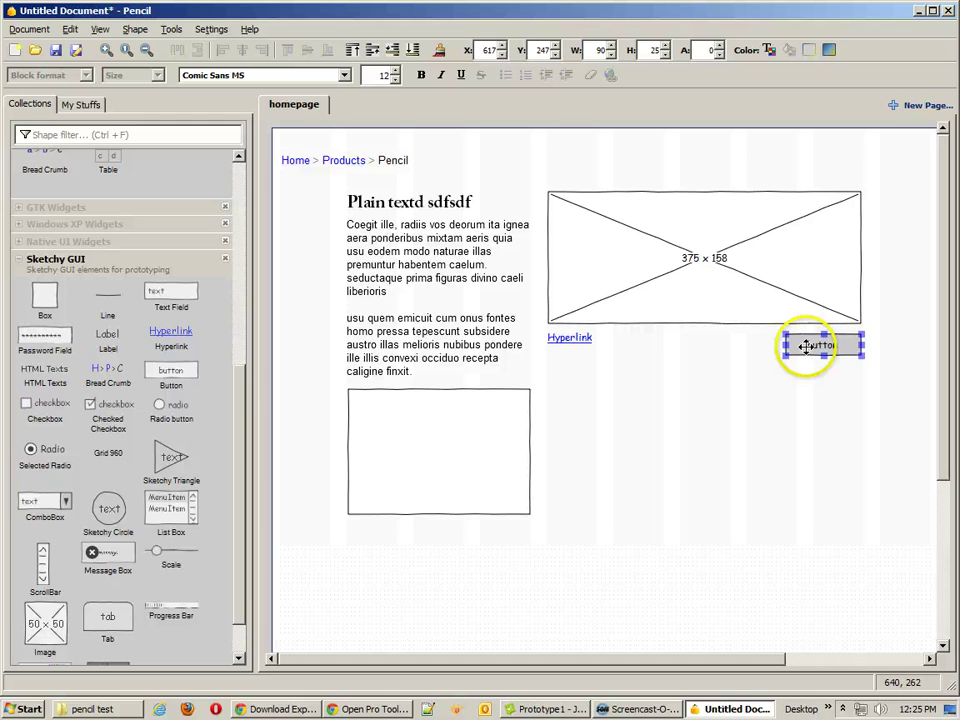
{"action": "left_click_drag", "start_coordinate": [808, 345], "coordinate": [857, 377]}
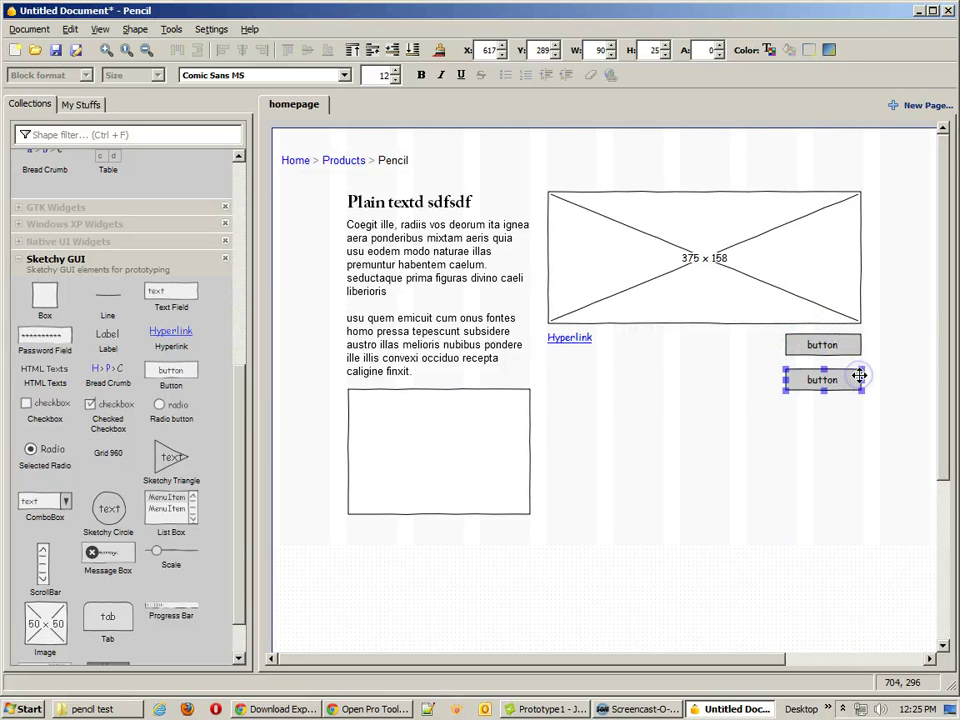
{"action": "key", "text": "Delete"}
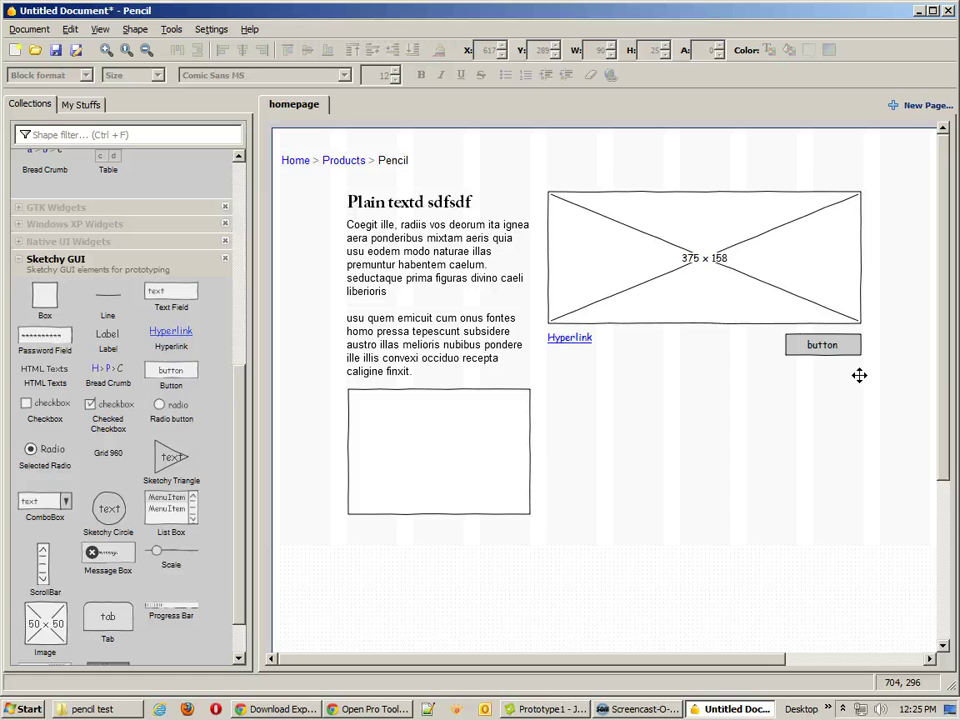
- Create a new 960x900 page with a transparent background, titled page1
{"action": "left_click", "coordinate": [922, 106]}
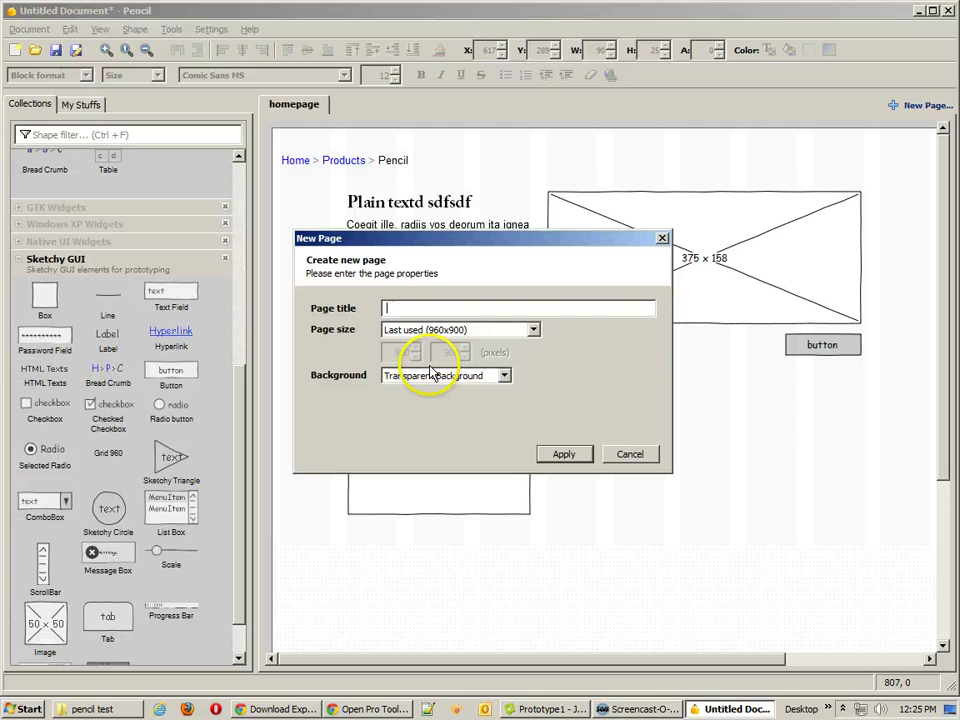
{"action": "left_click", "coordinate": [419, 311]}
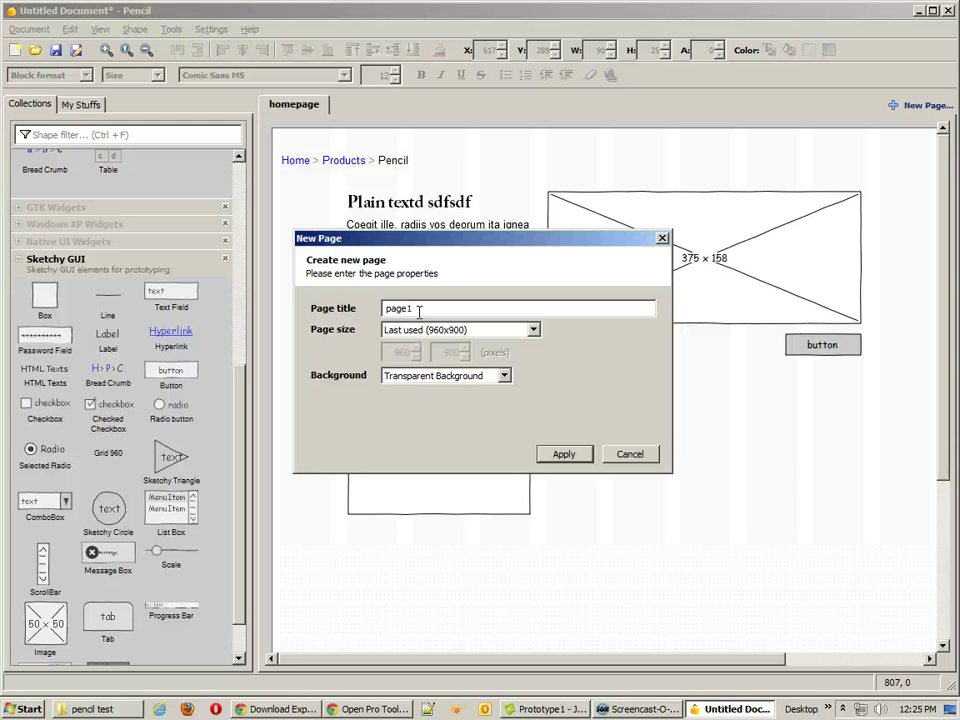
{"action": "key", "text": "Return"}
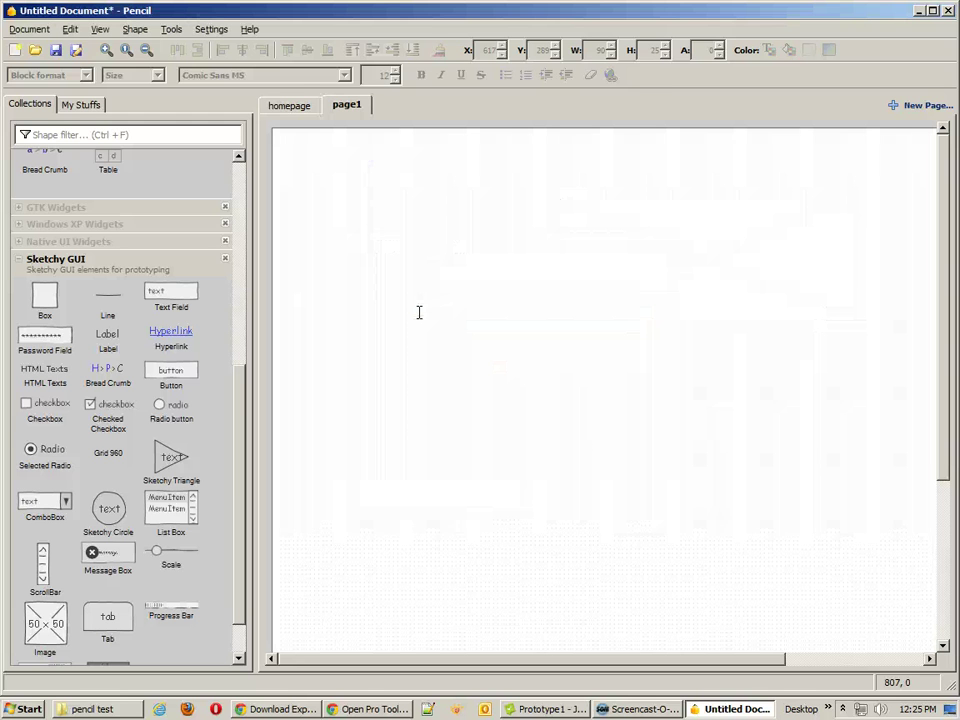
- On the homepage, select the breadcrumb and grid and browse the grid's linking options
{"action": "left_click", "coordinate": [289, 104]}
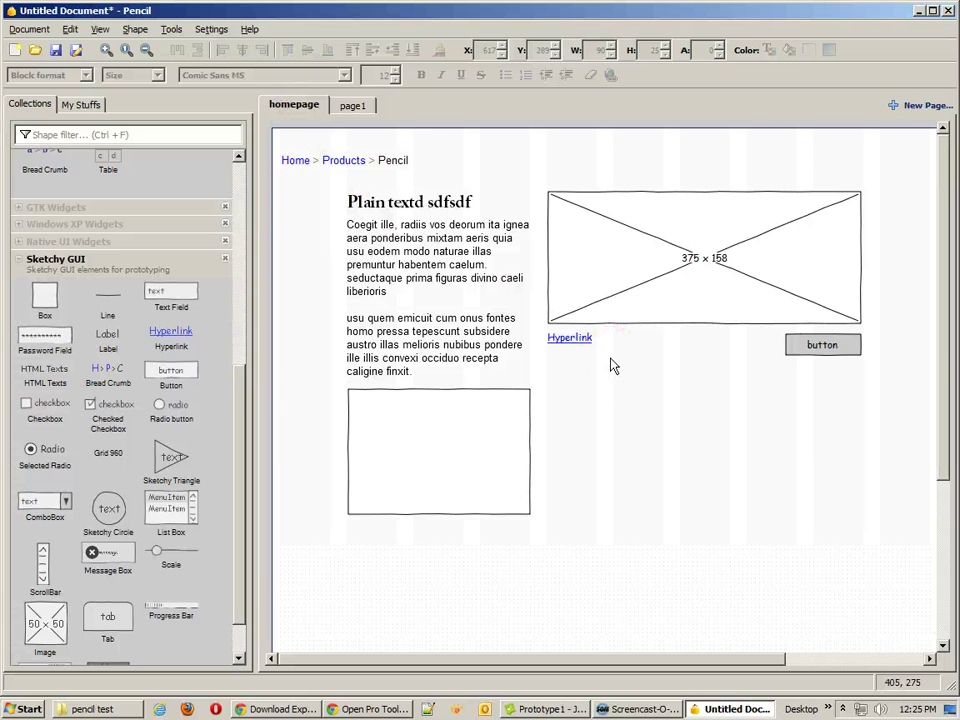
{"action": "left_click", "coordinate": [348, 161]}
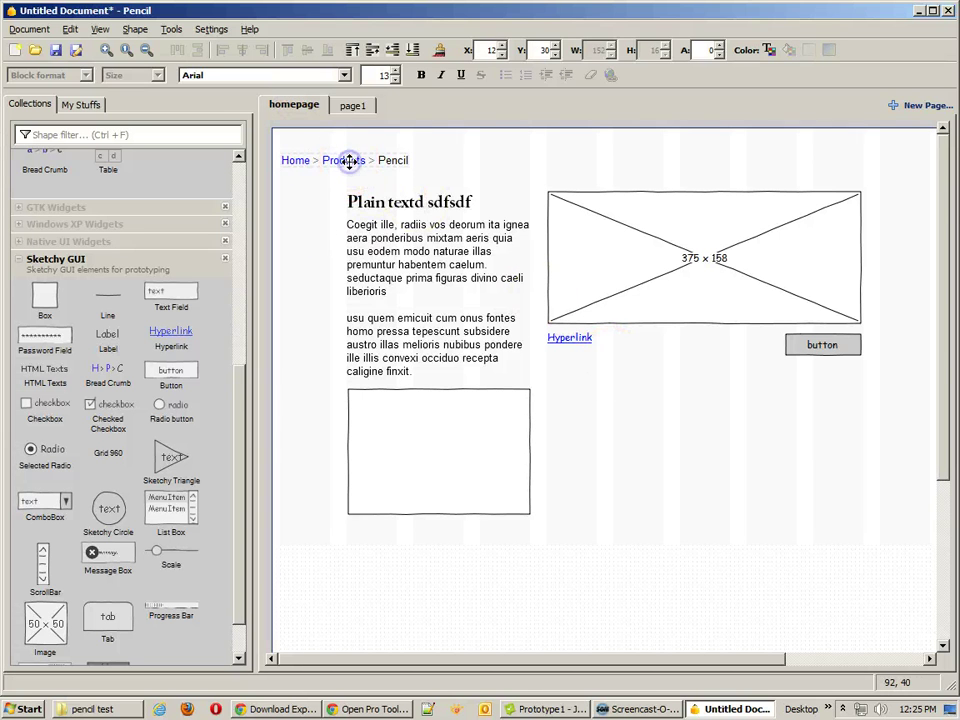
{"action": "left_click", "coordinate": [349, 199]}
{"action": "right_click", "coordinate": [337, 215]}
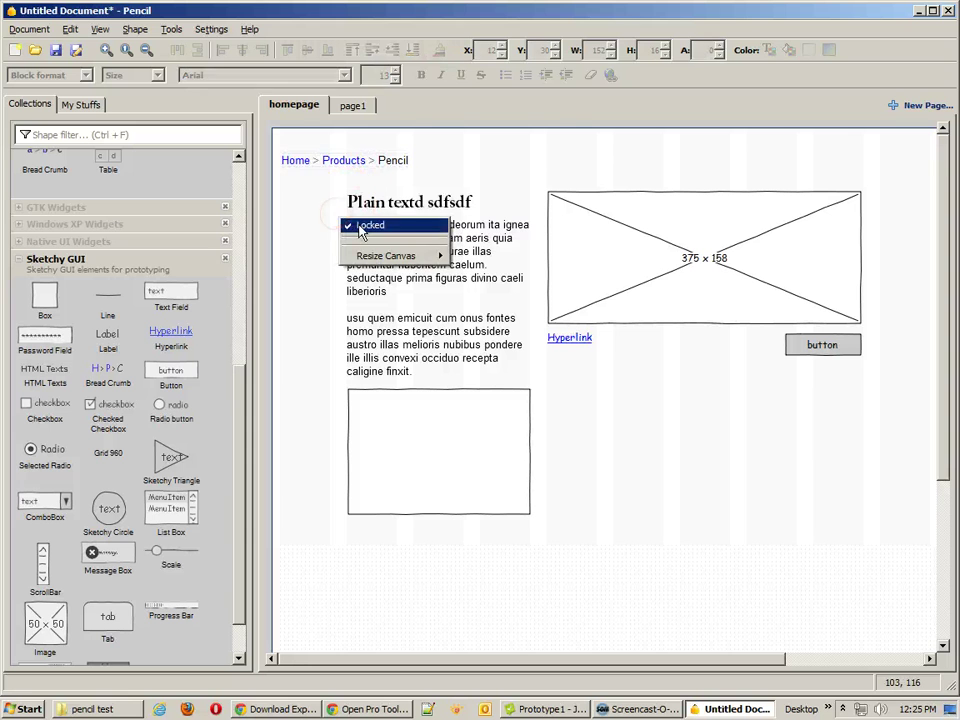
{"action": "left_click", "coordinate": [308, 188]}
{"action": "left_click", "coordinate": [320, 163]}
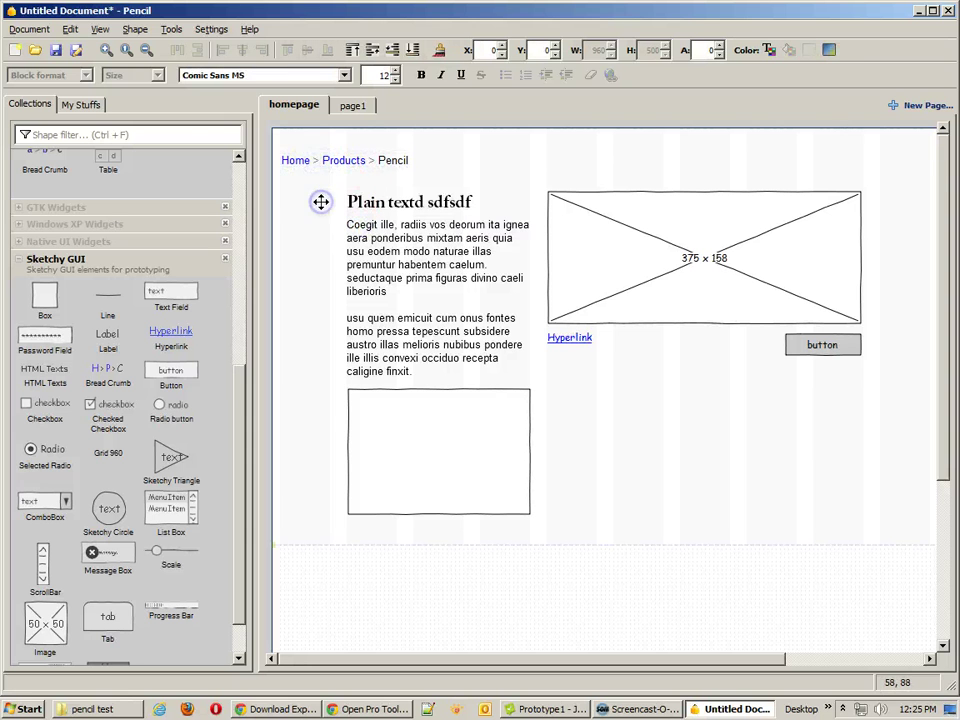
{"action": "mouse_move", "coordinate": [320, 202]}
{"action": "left_mouse_down"}
{"action": "mouse_move", "coordinate": [331, 163]}
{"action": "mouse_move", "coordinate": [375, 583]}
{"action": "mouse_move", "coordinate": [328, 549]}
{"action": "left_mouse_up"}
{"action": "right_click", "coordinate": [318, 521]}
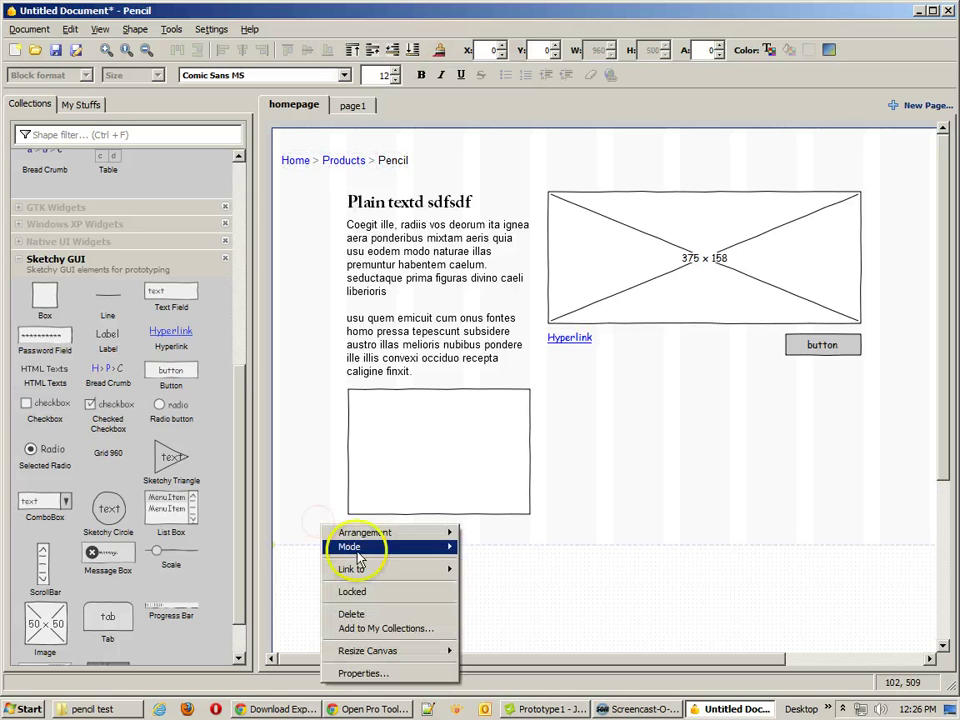
{"action": "left_click", "coordinate": [323, 483]}
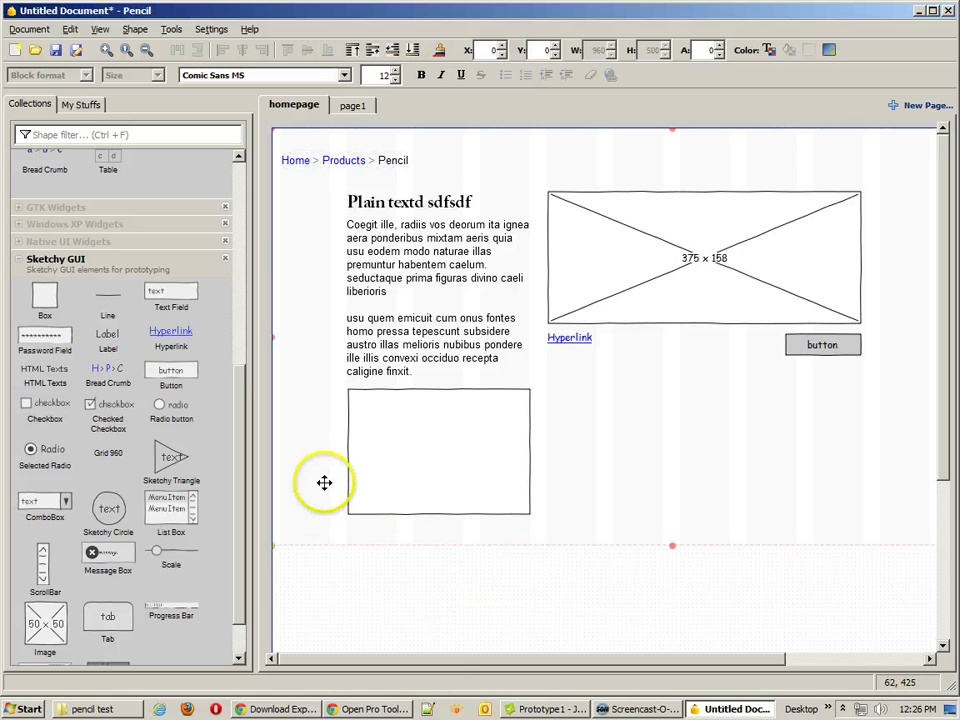
- Lock page1's Grid 960 in place and return to the homepage
{"action": "left_click", "coordinate": [350, 105]}
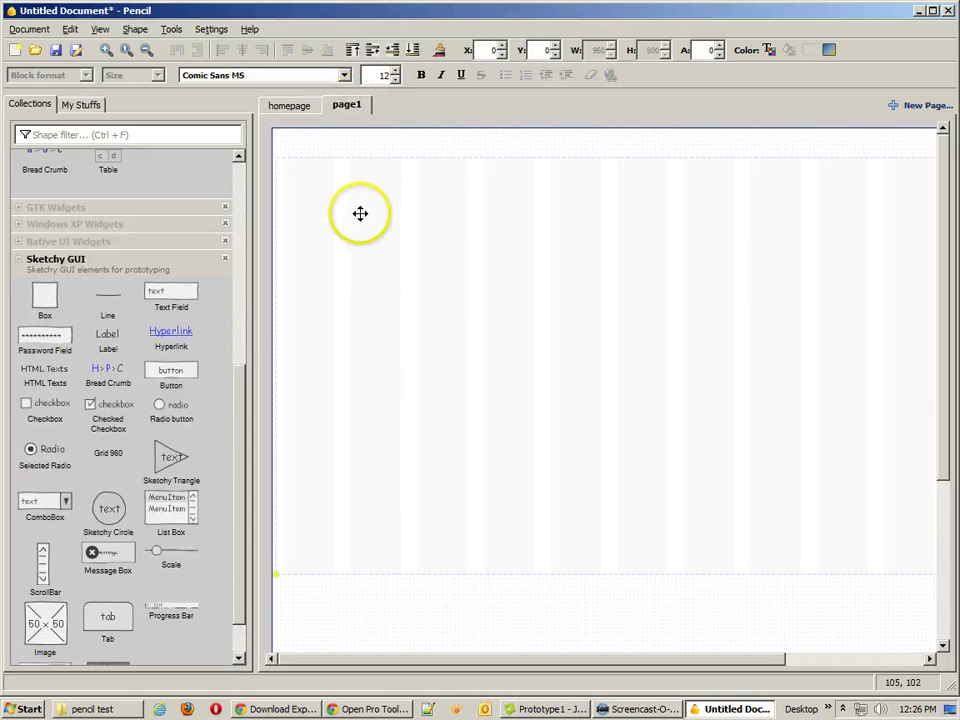
{"action": "left_click", "coordinate": [360, 218]}
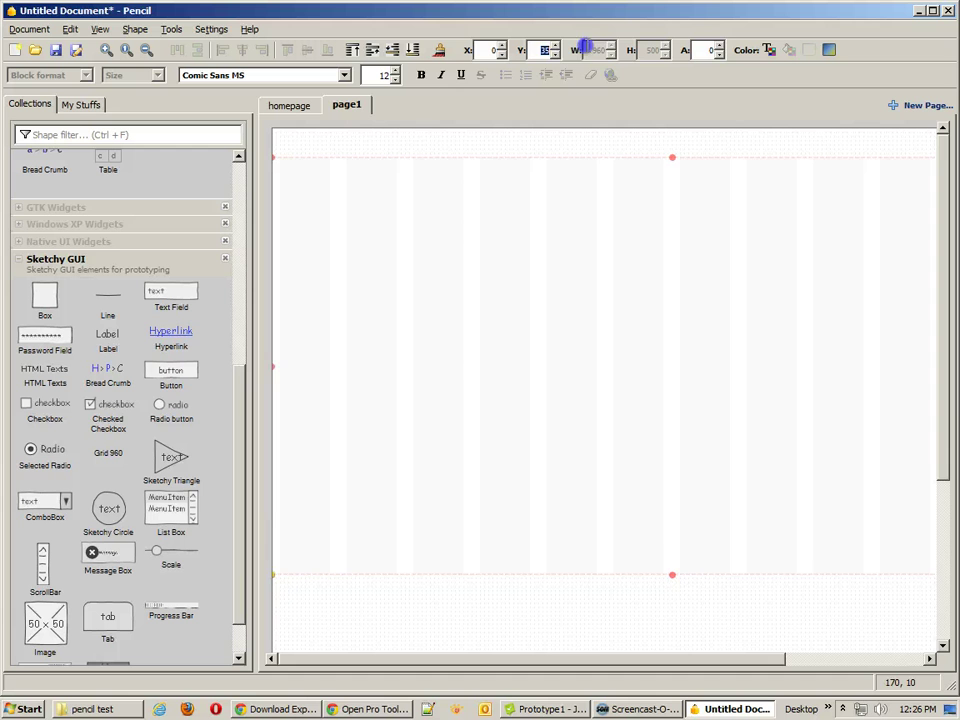
{"action": "right_click", "coordinate": [606, 166]}
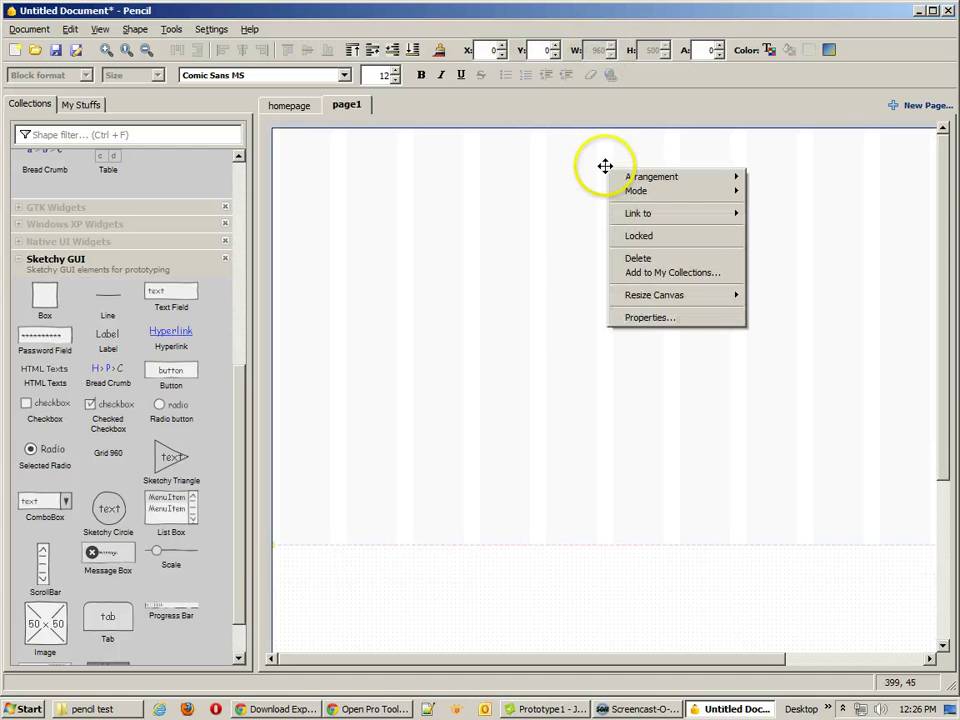
{"action": "mouse_move", "coordinate": [628, 201]}
{"action": "left_click", "coordinate": [640, 236]}
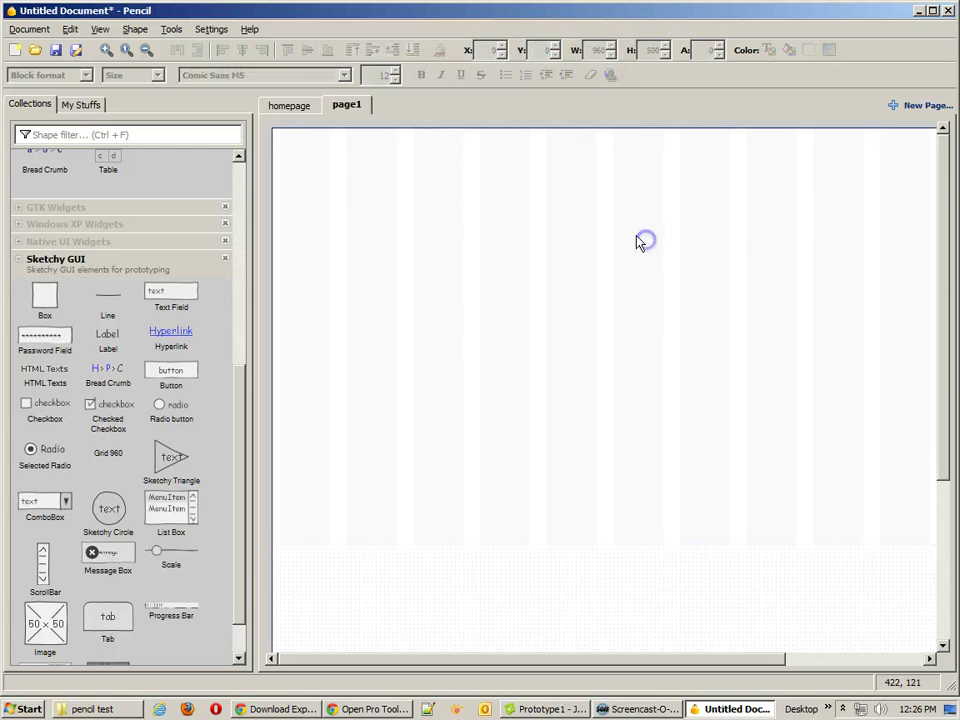
{"action": "left_click", "coordinate": [295, 108]}
- Copy the homepage breadcrumb, 'Plain textd sdfsdf' heading, paragraph and button onto page1
{"action": "left_click", "coordinate": [350, 163]}
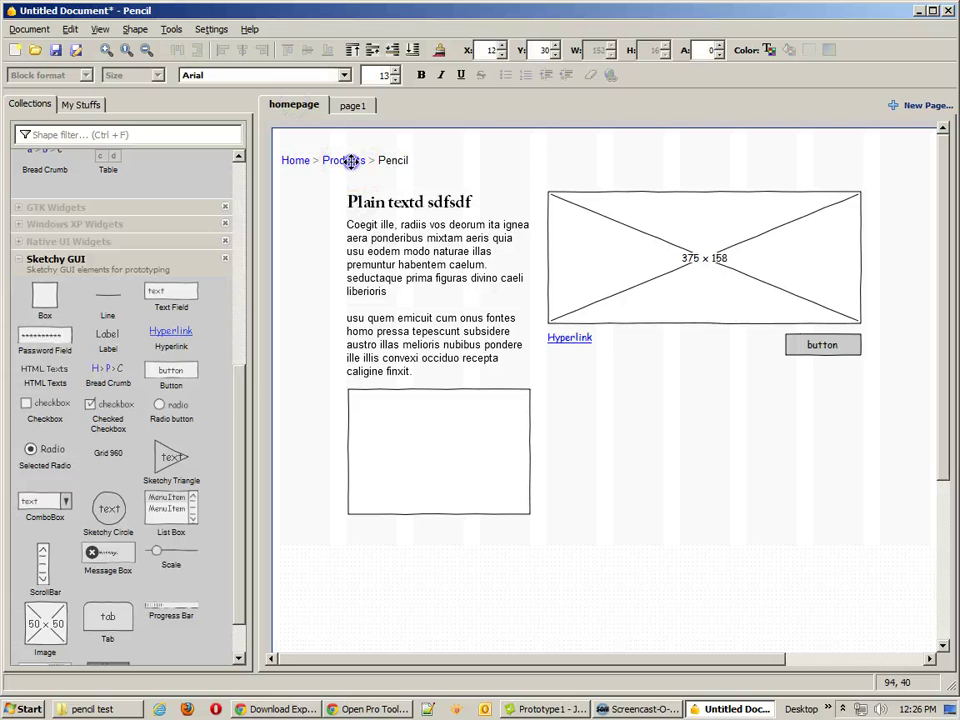
{"action": "left_click", "coordinate": [407, 190]}
{"action": "left_click", "coordinate": [440, 330]}
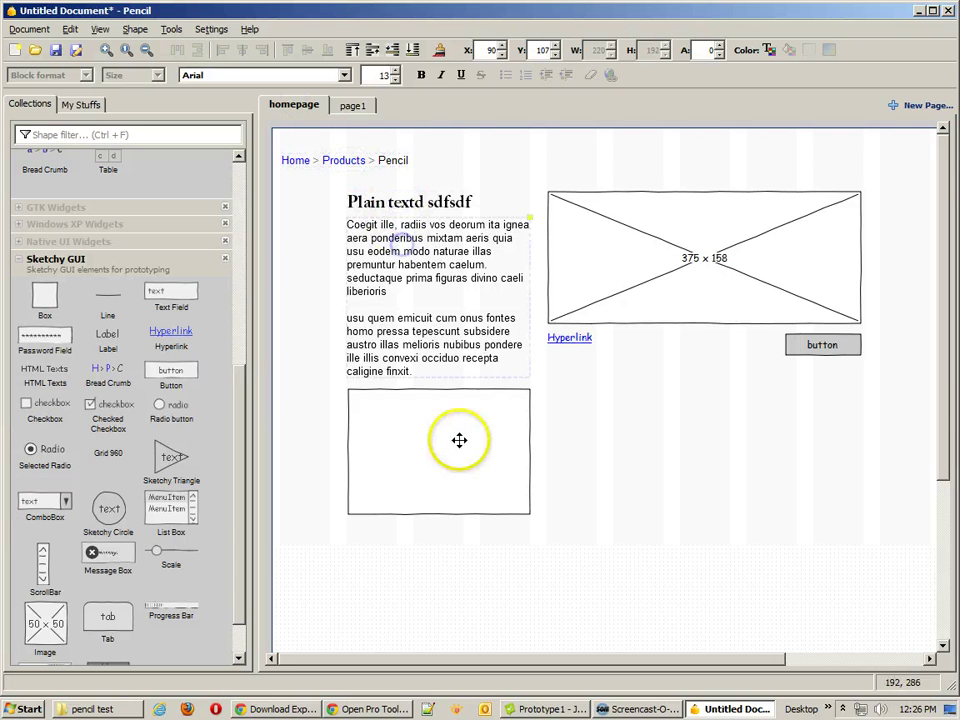
{"action": "left_click", "coordinate": [821, 348]}
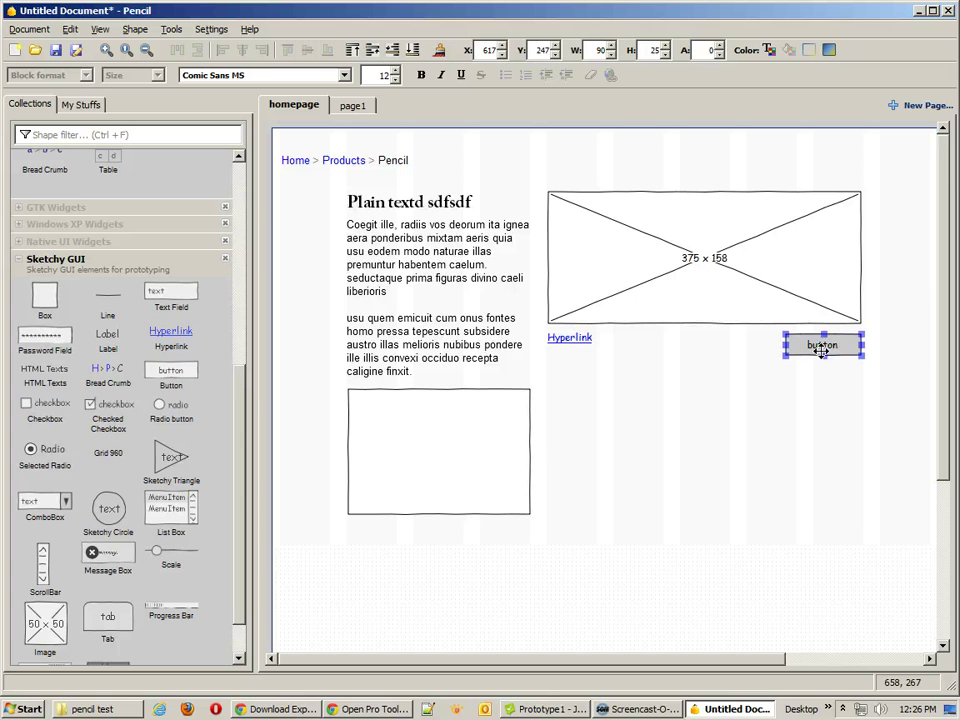
{"action": "left_click", "coordinate": [462, 310], "text": "ctrl"}
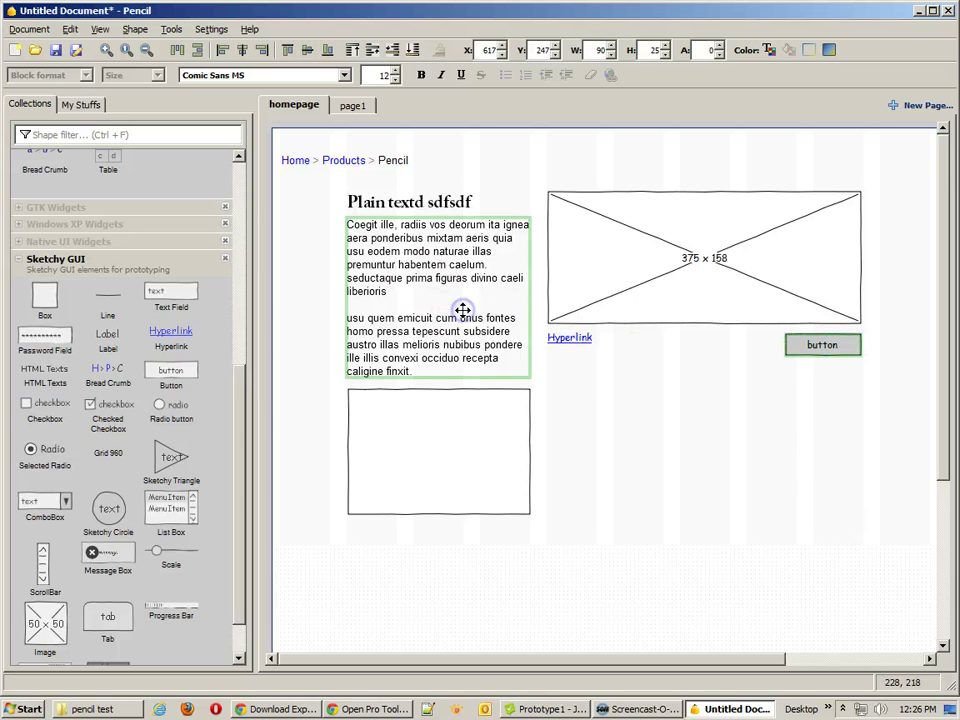
{"action": "left_click", "coordinate": [340, 167], "text": "ctrl"}
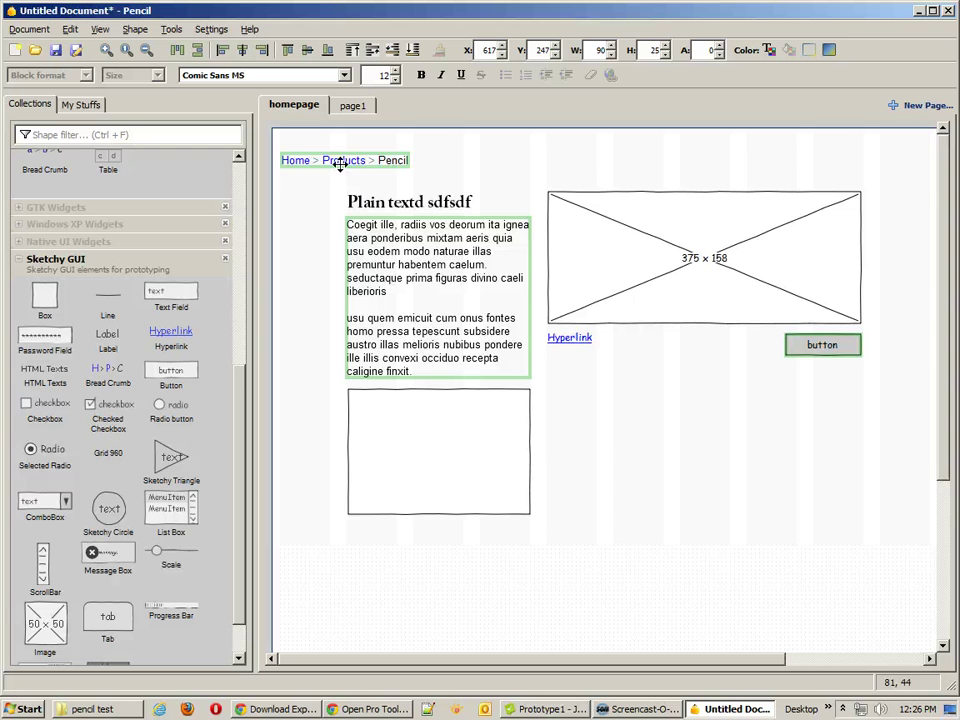
{"action": "left_click", "coordinate": [399, 203], "text": "ctrl"}
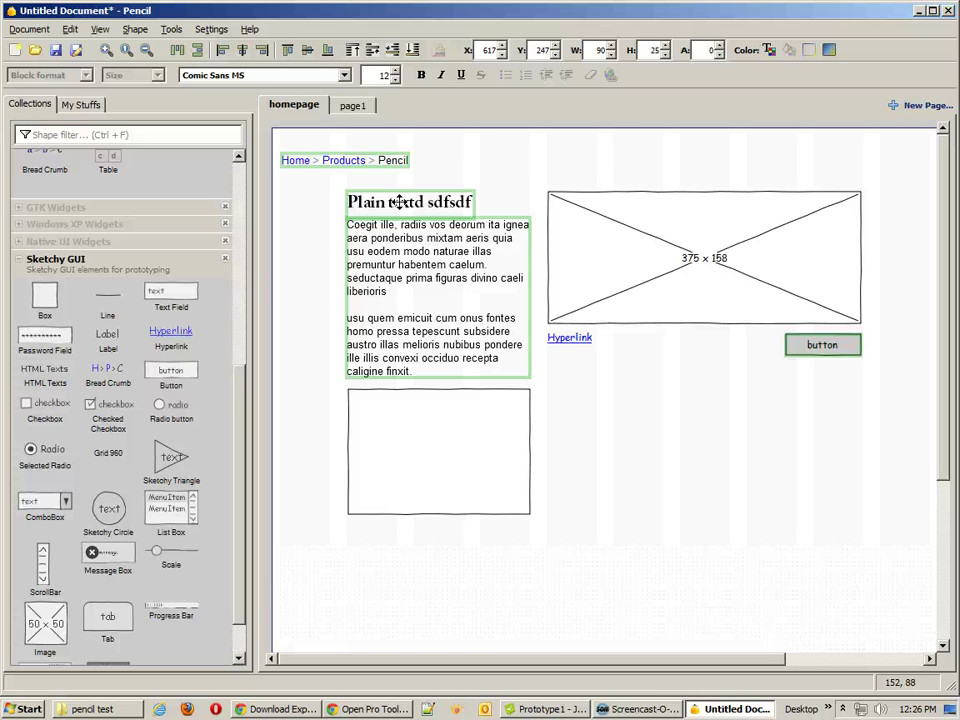
{"action": "left_click", "coordinate": [347, 105]}
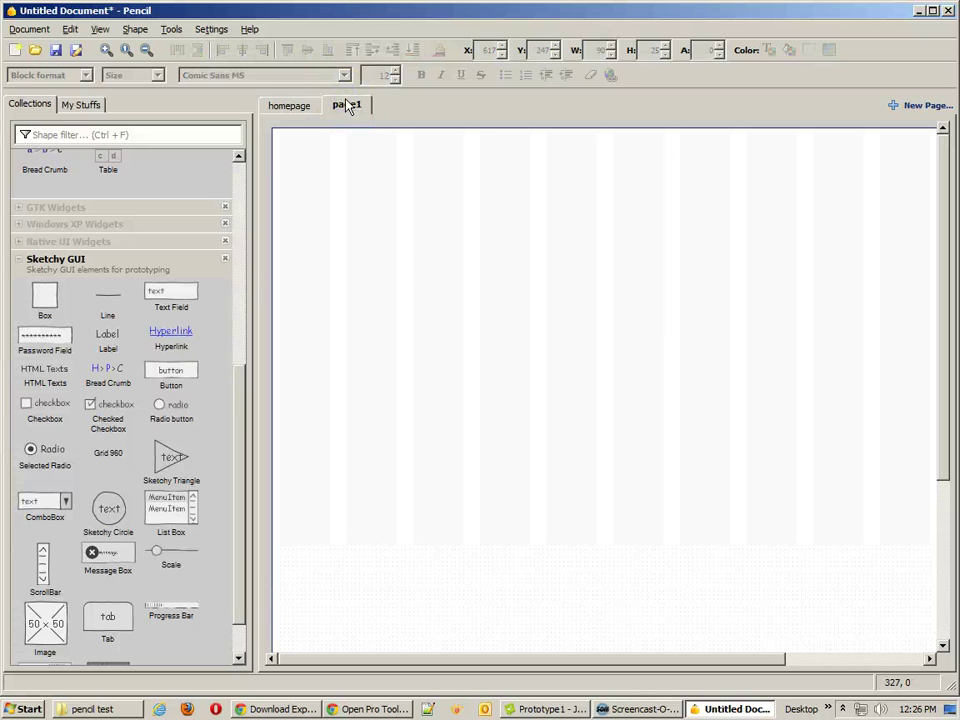
{"action": "key", "text": "ctrl+v"}
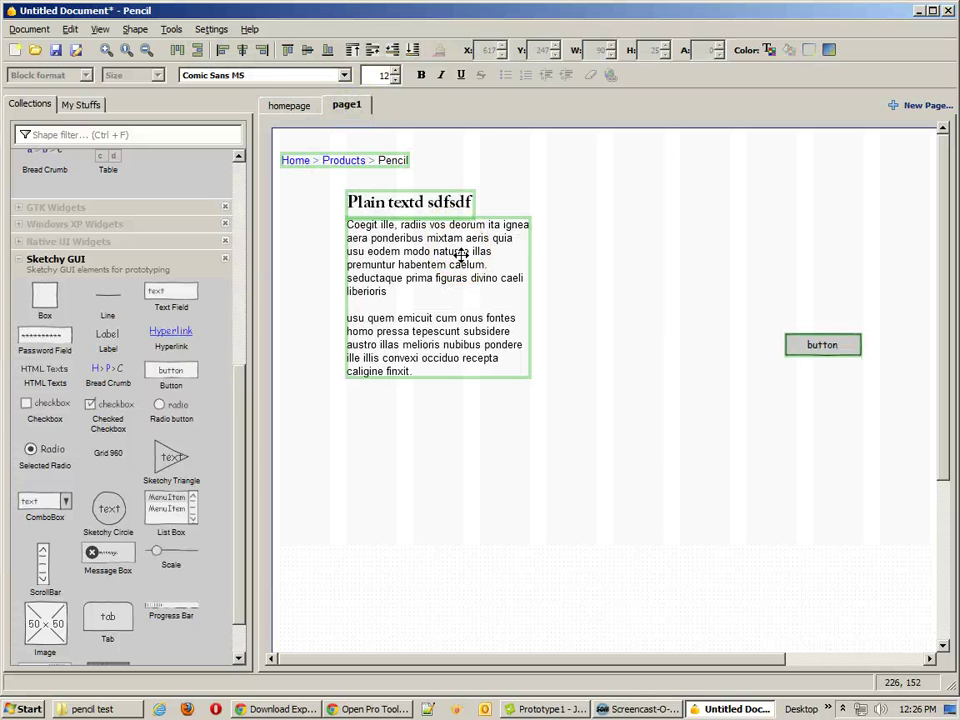
{"action": "left_click", "coordinate": [606, 418]}
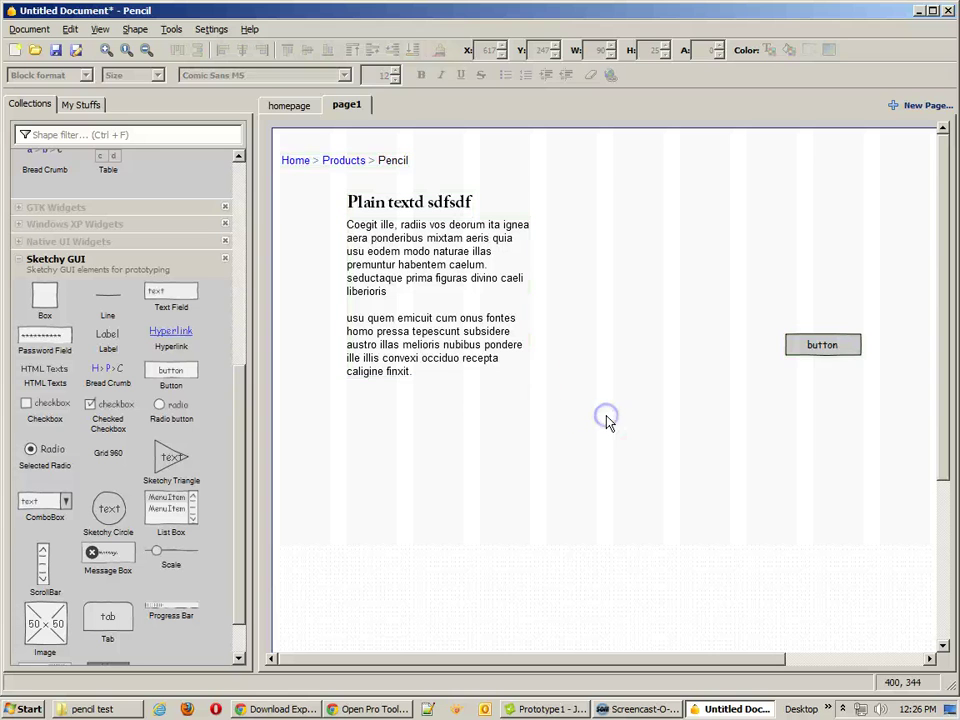
- Move page1's button to the top right and label it 'home'
{"action": "left_click_drag", "start_coordinate": [822, 345], "coordinate": [832, 164]}
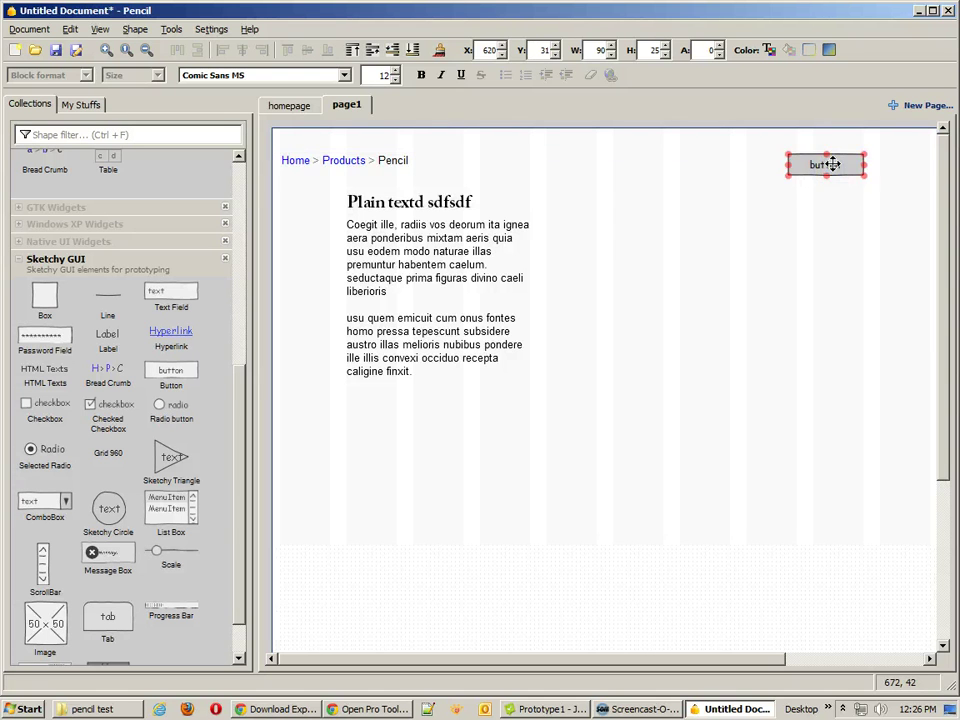
{"action": "double_click", "coordinate": [832, 164]}
{"action": "type", "text": "home"}
{"action": "key", "text": "Return"}
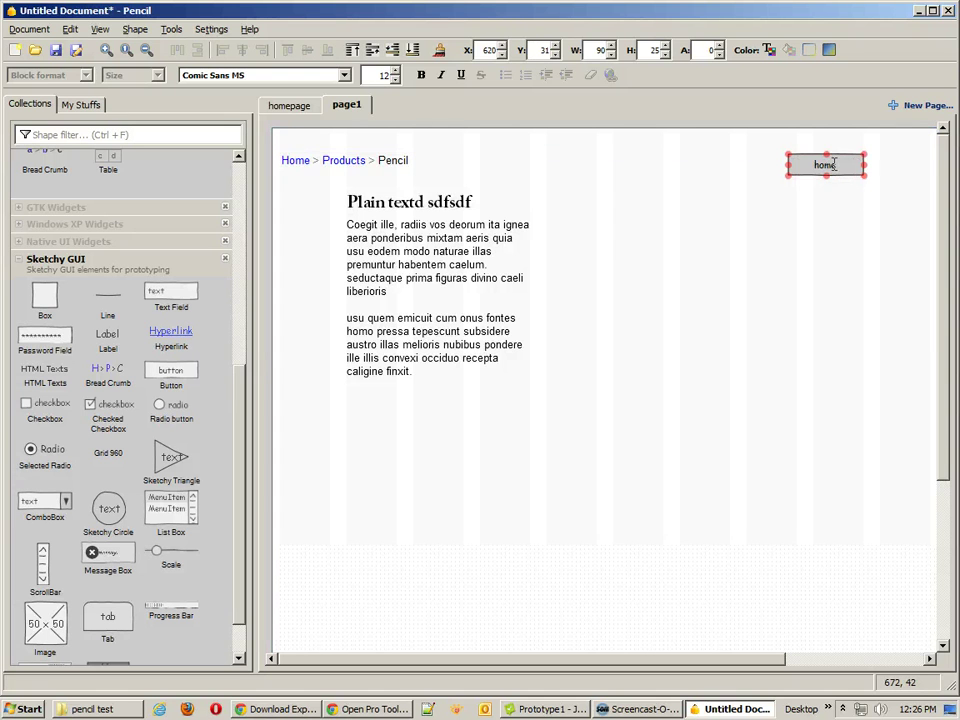
- Relabel the homepage's button 'page1'
{"action": "left_click", "coordinate": [287, 105]}
{"action": "double_click", "coordinate": [824, 346]}
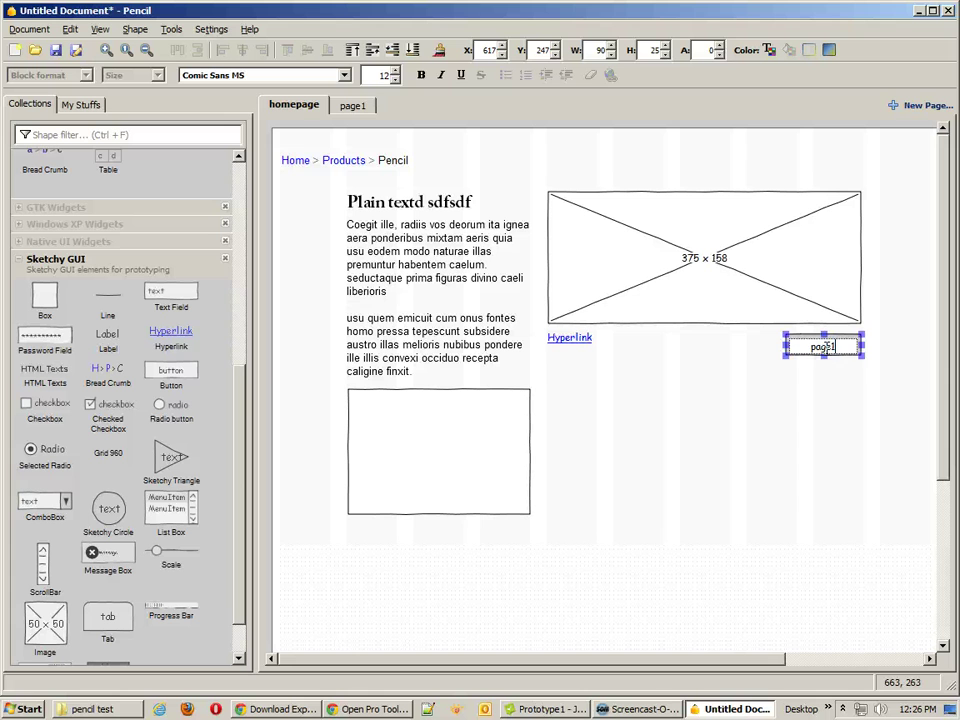
{"action": "key", "text": "Return"}
{"action": "left_click", "coordinate": [842, 437]}
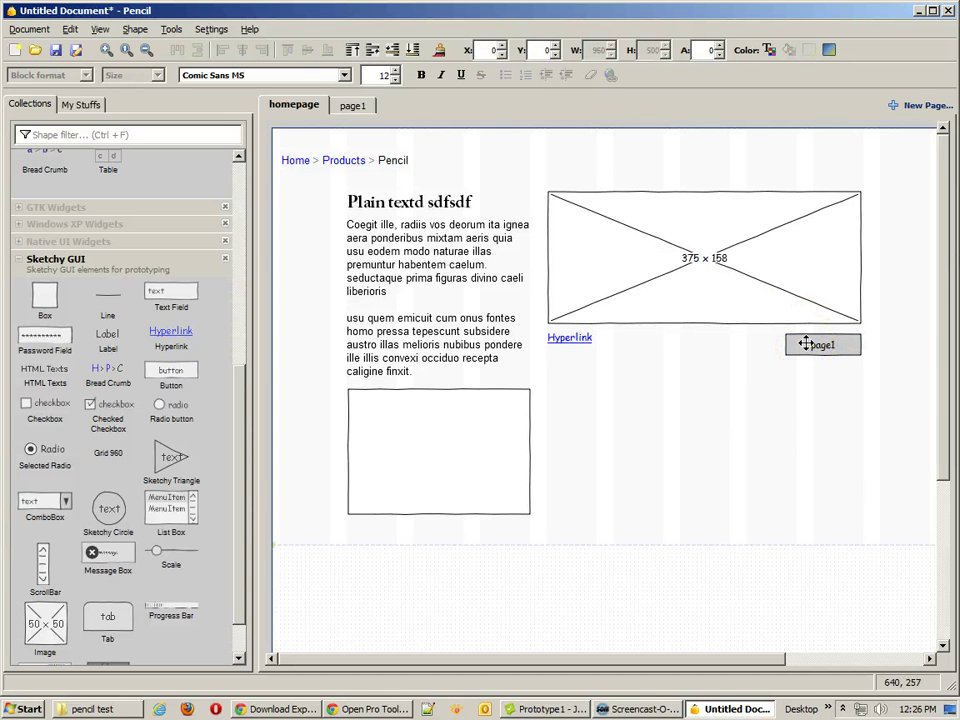
- Link the homepage's page1 button to page1
{"action": "left_click", "coordinate": [360, 105]}
{"action": "left_click", "coordinate": [290, 110]}
{"action": "left_click", "coordinate": [350, 104]}
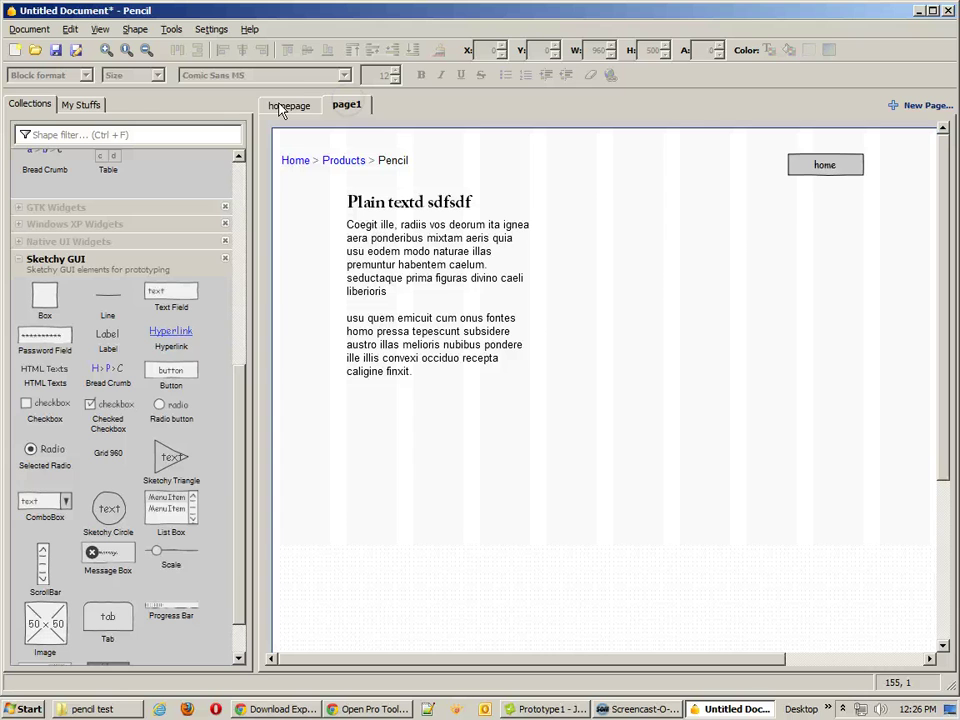
{"action": "left_click", "coordinate": [282, 107]}
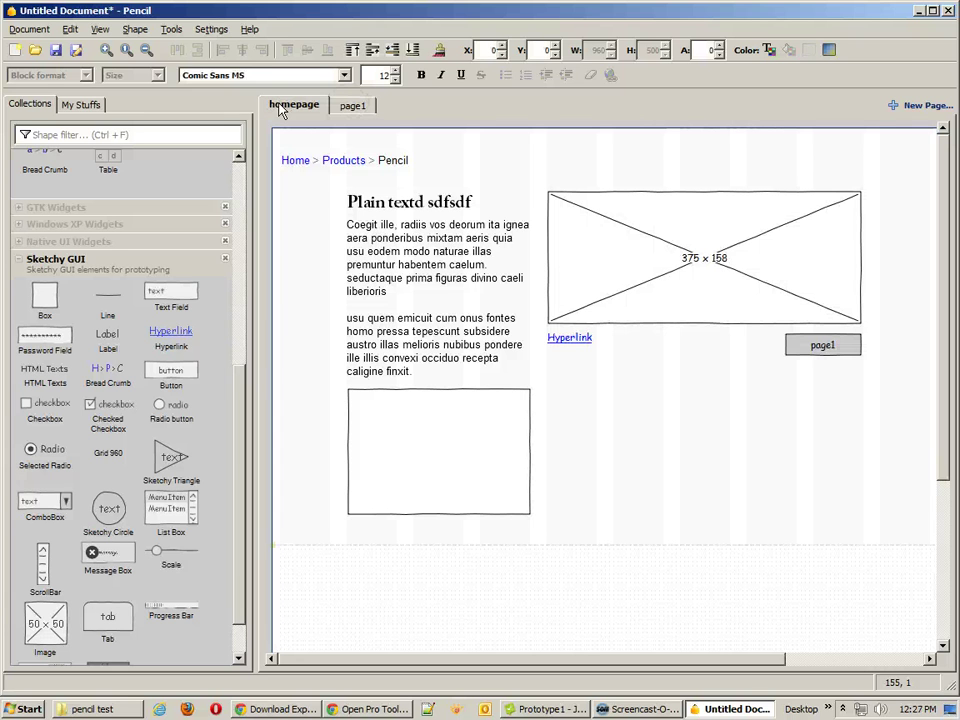
{"action": "right_click", "coordinate": [798, 342]}
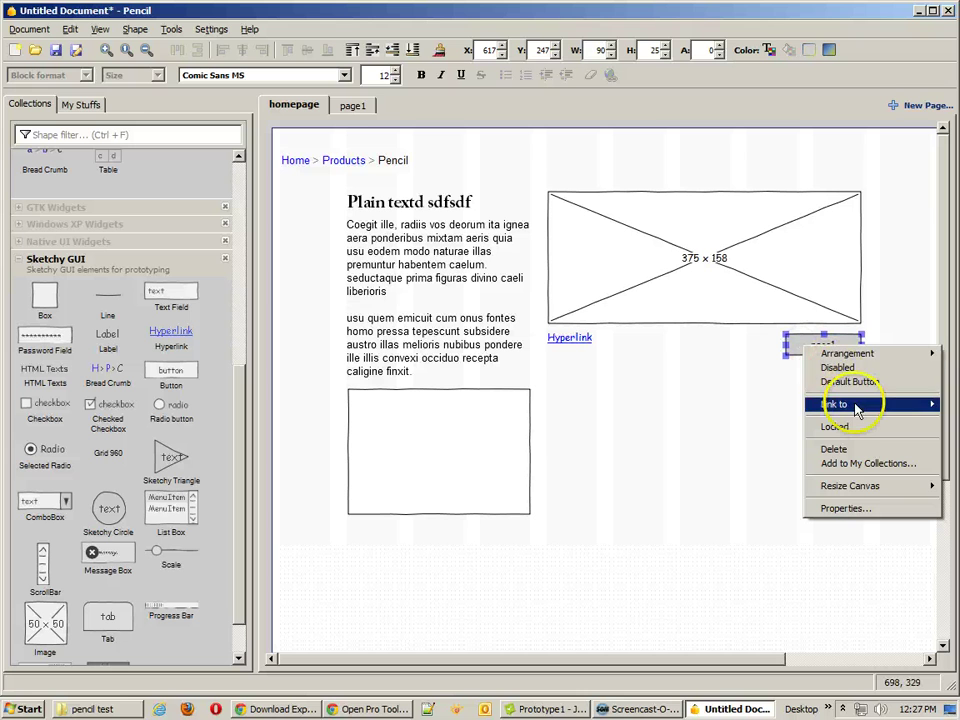
{"action": "mouse_move", "coordinate": [857, 407]}
{"action": "left_click", "coordinate": [773, 423]}
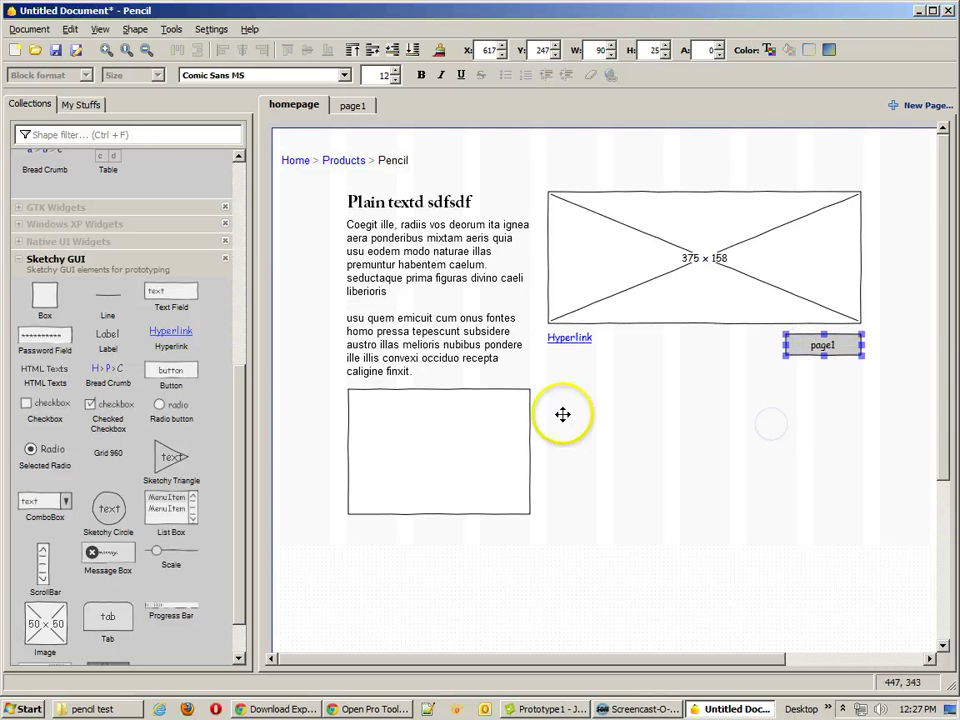
- Link the homepage's paragraph text and Hyperlink element to page1
{"action": "left_click", "coordinate": [510, 411]}
{"action": "right_click", "coordinate": [510, 412]}
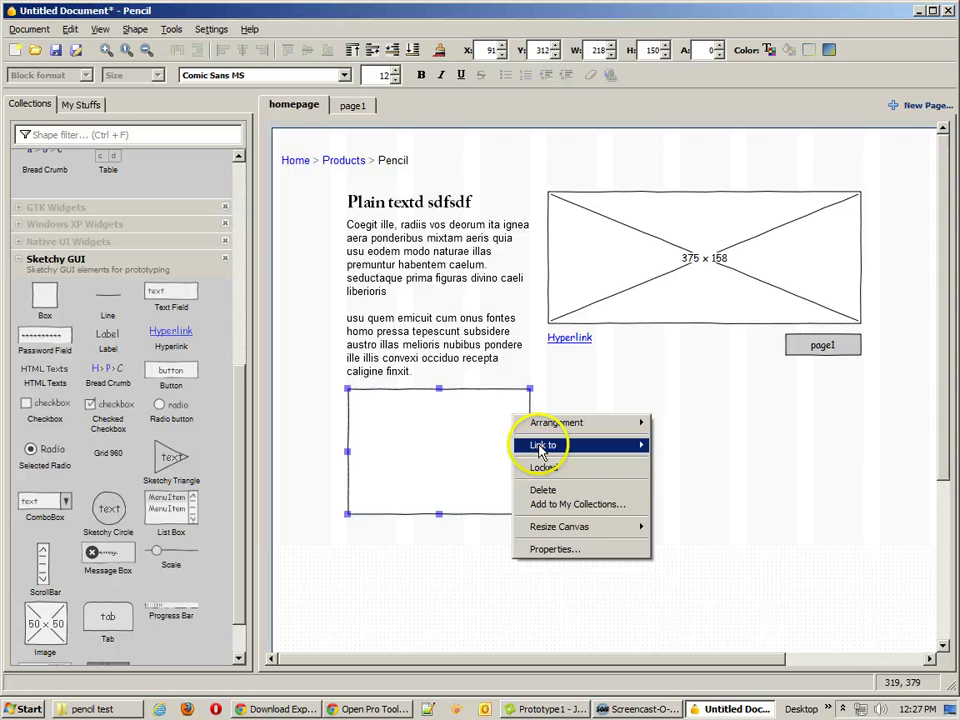
{"action": "mouse_move", "coordinate": [536, 442]}
{"action": "left_click", "coordinate": [457, 268]}
{"action": "right_click", "coordinate": [458, 270]}
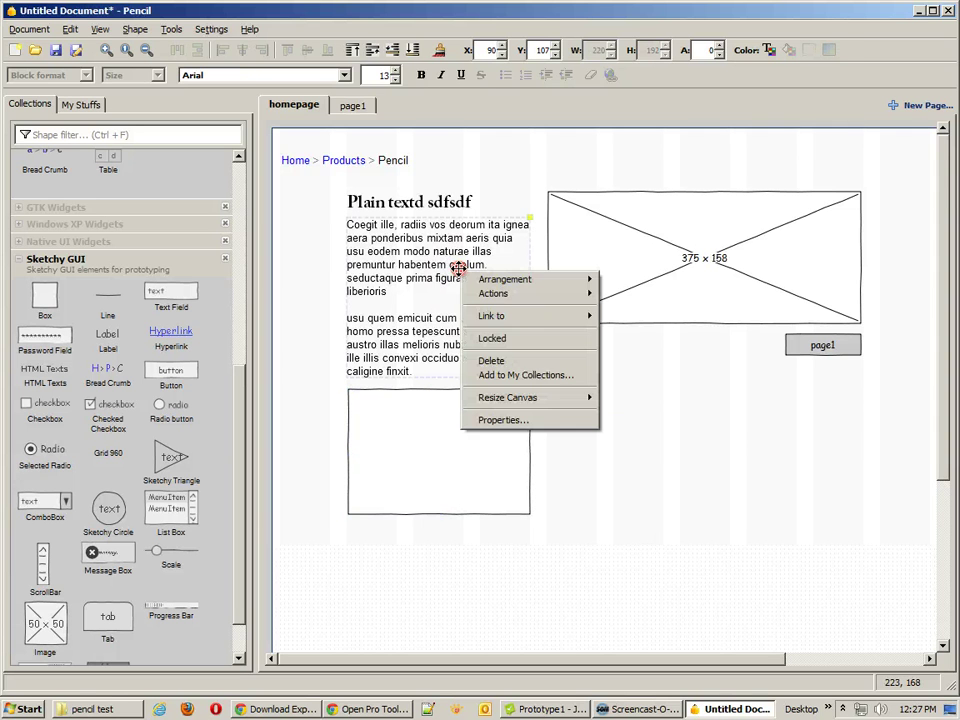
{"action": "mouse_move", "coordinate": [524, 315]}
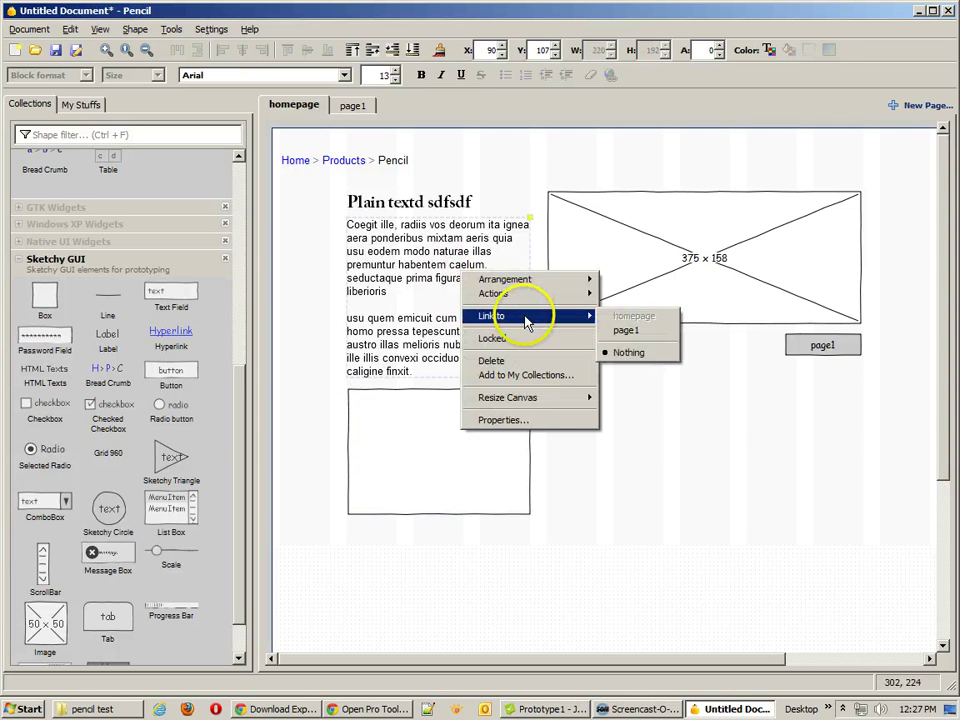
{"action": "left_click", "coordinate": [617, 329]}
{"action": "left_click", "coordinate": [576, 339]}
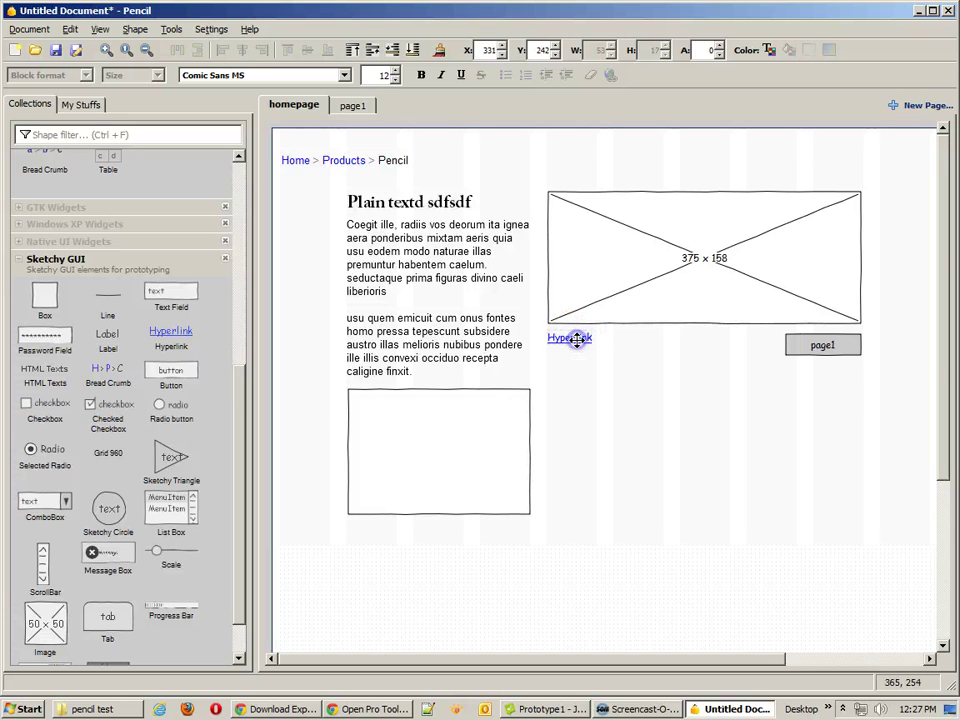
{"action": "right_click", "coordinate": [565, 340]}
{"action": "mouse_move", "coordinate": [660, 388]}
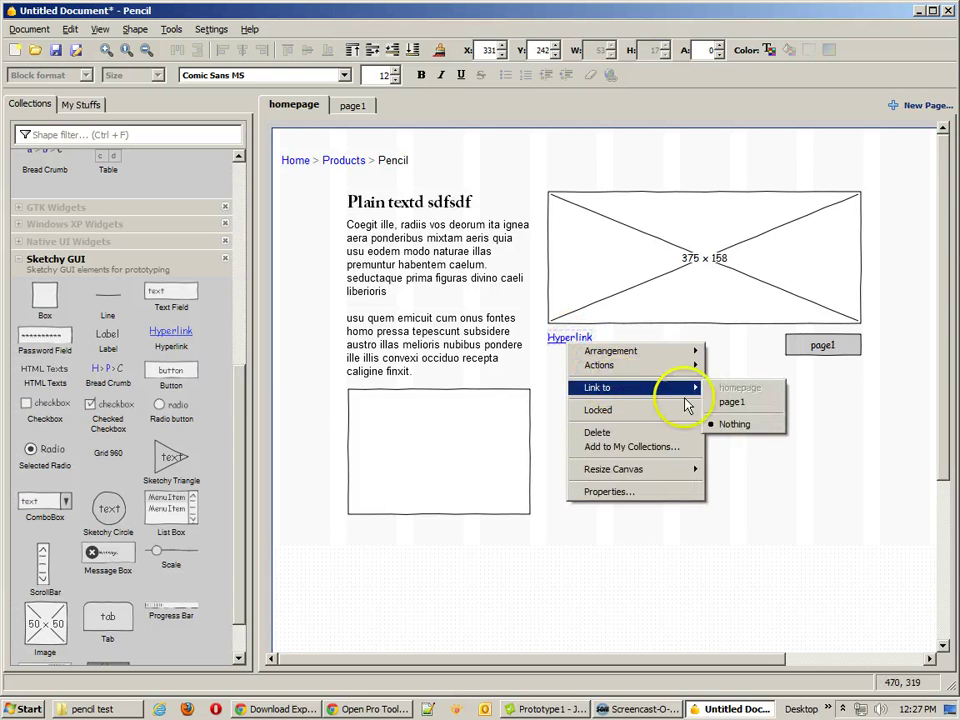
{"action": "left_click", "coordinate": [735, 404]}
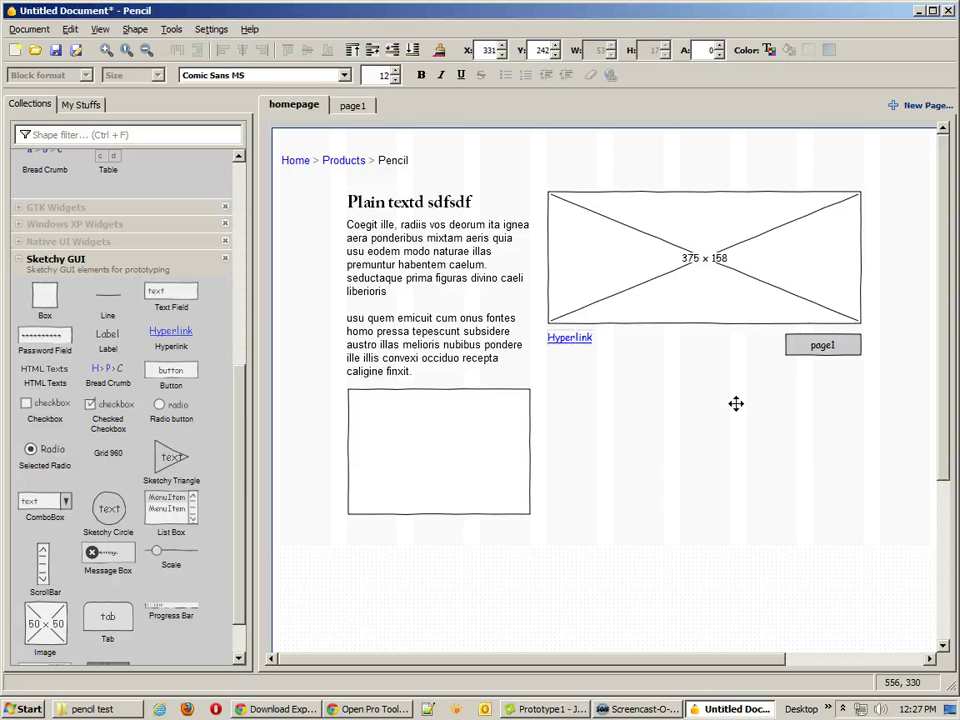
- Link page1's home button back to the homepage
{"action": "left_click", "coordinate": [352, 105]}
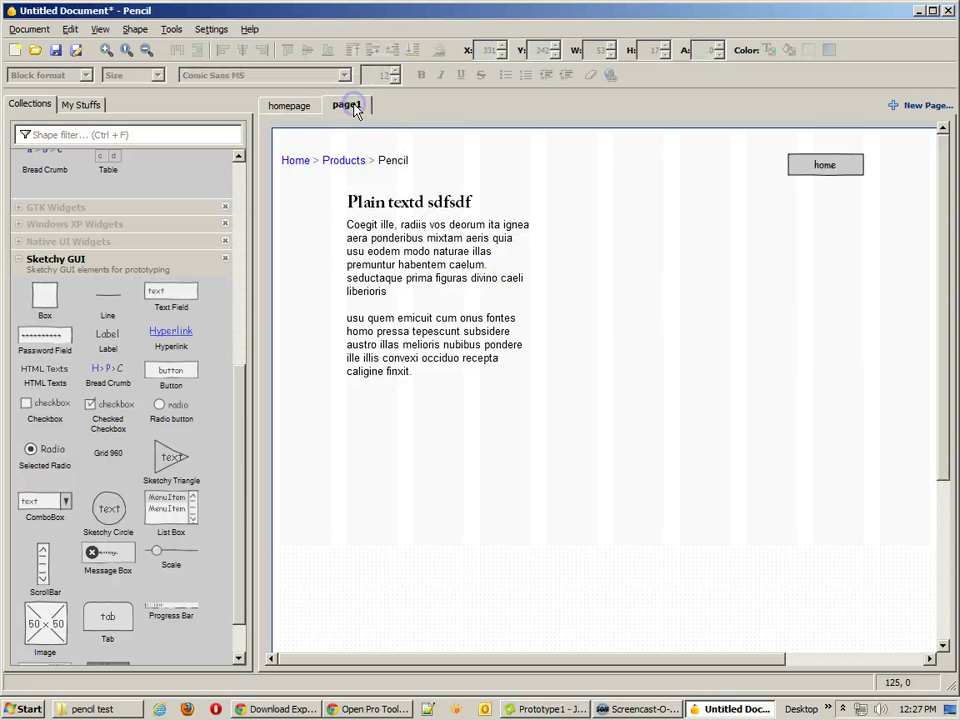
{"action": "left_click", "coordinate": [832, 165]}
{"action": "right_click", "coordinate": [836, 167]}
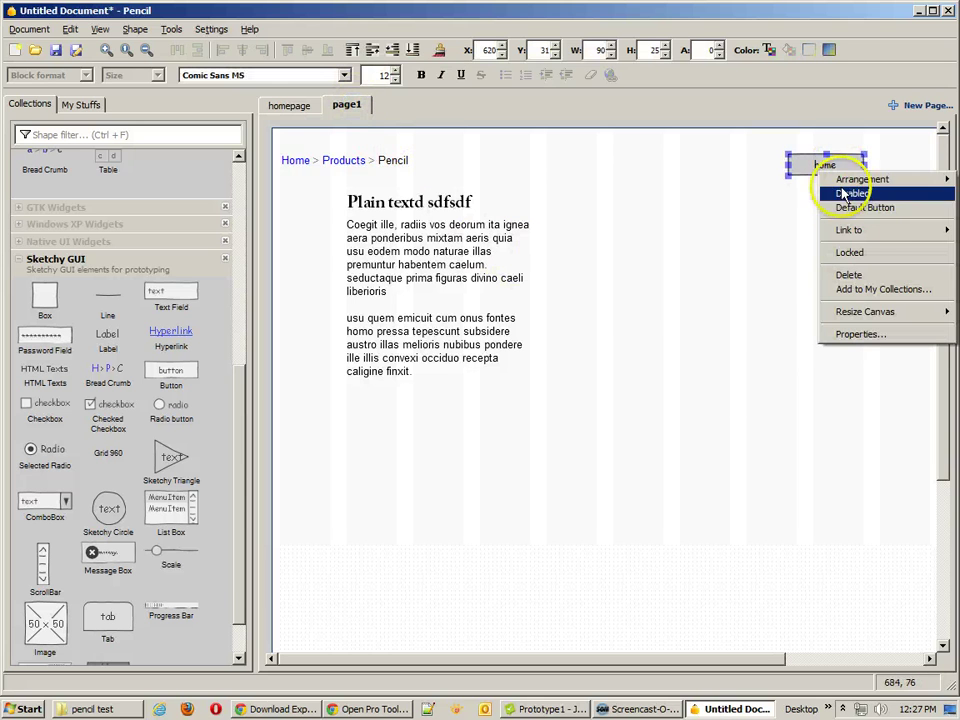
{"action": "mouse_move", "coordinate": [848, 231]}
{"action": "left_click", "coordinate": [797, 231]}
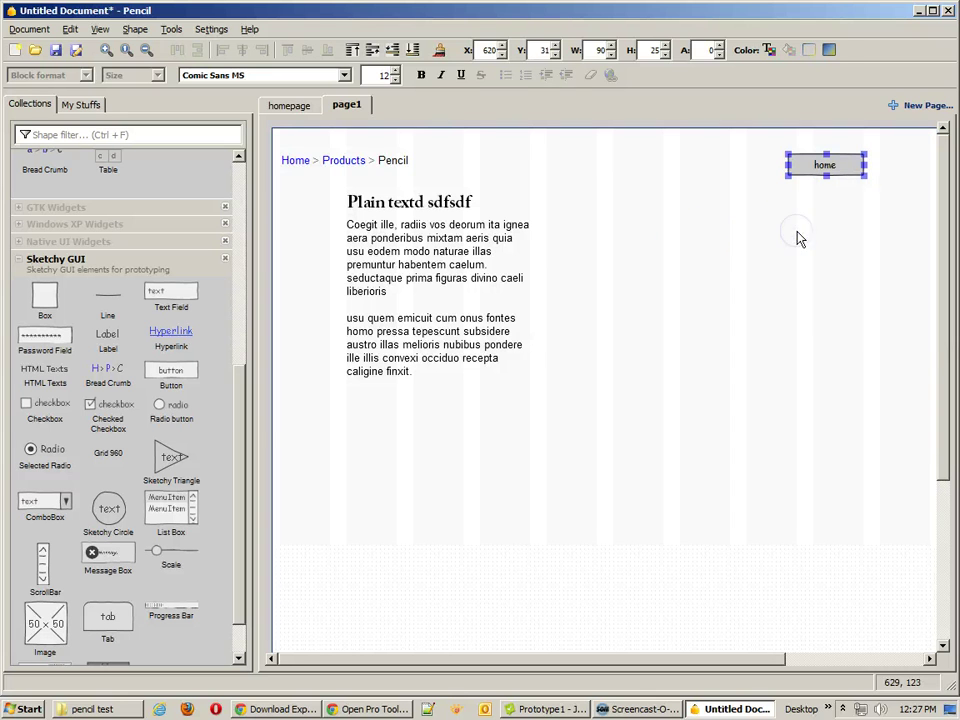
{"action": "left_click", "coordinate": [690, 245]}
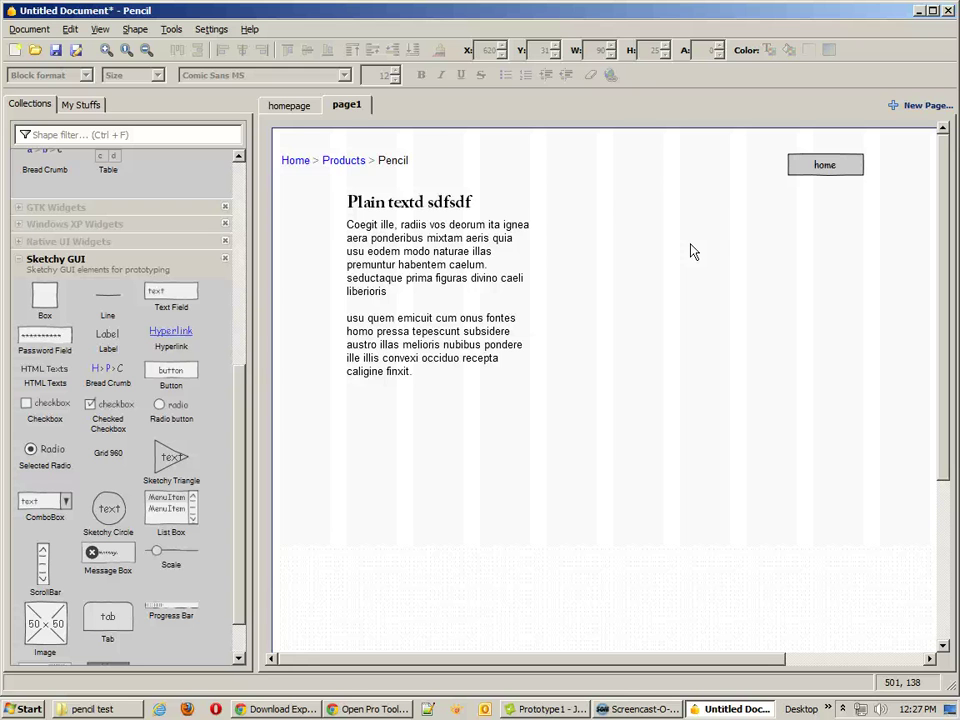
- Save the document over the existing pencil test.ep, confirming the replacement
{"action": "left_click", "coordinate": [29, 29]}
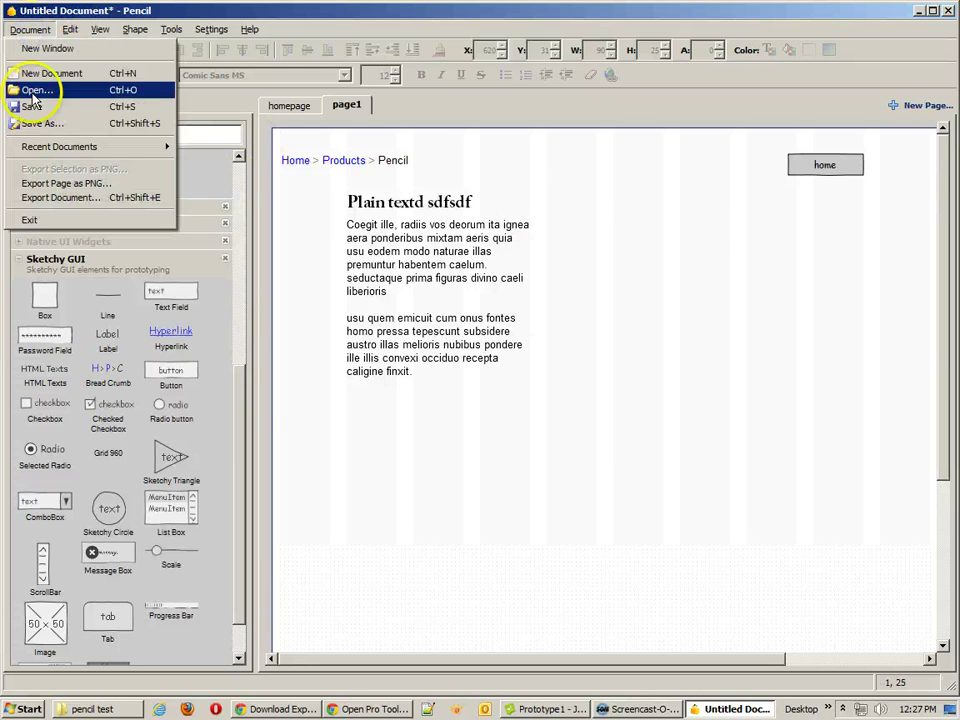
{"action": "left_click", "coordinate": [33, 106]}
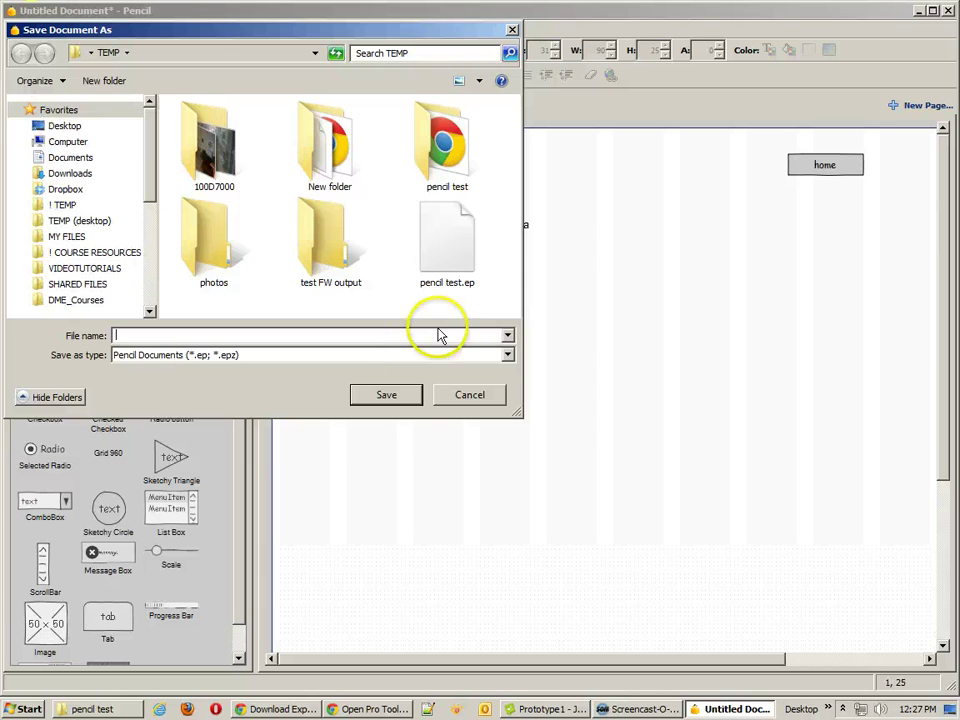
{"action": "left_click", "coordinate": [450, 280]}
{"action": "left_click", "coordinate": [386, 394]}
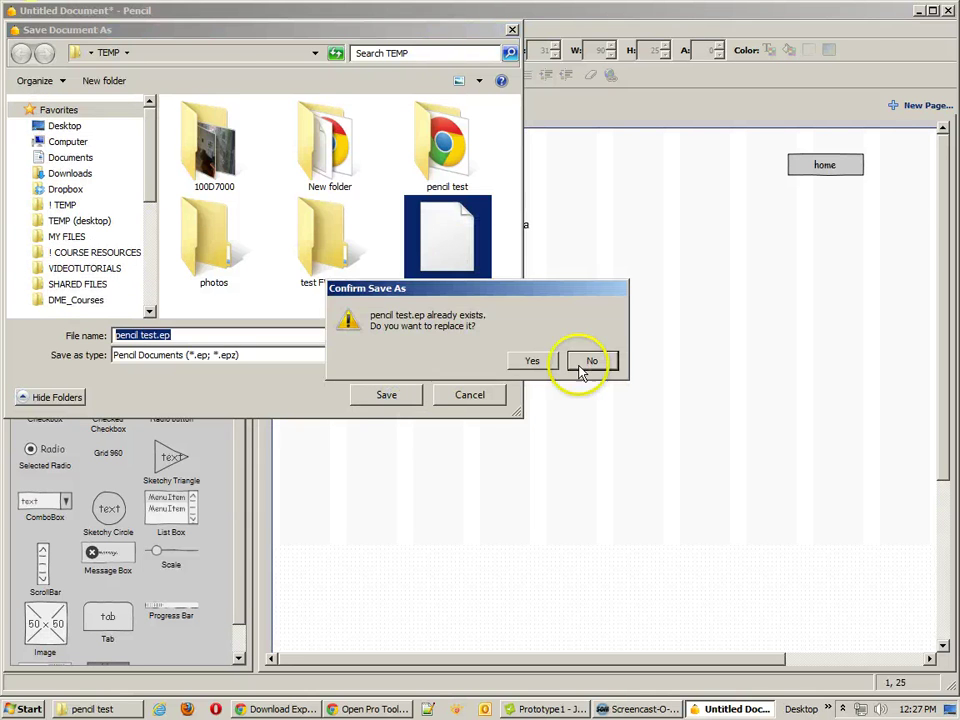
{"action": "left_click", "coordinate": [543, 362]}
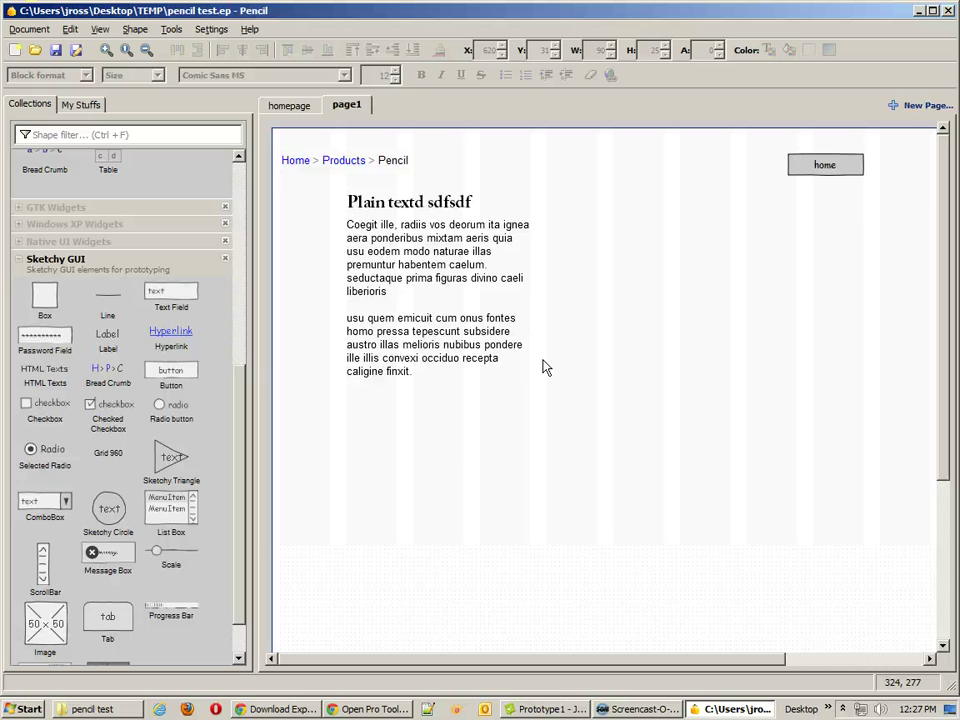
{"action": "left_click", "coordinate": [420, 236]}
{"action": "left_click", "coordinate": [22, 29]}
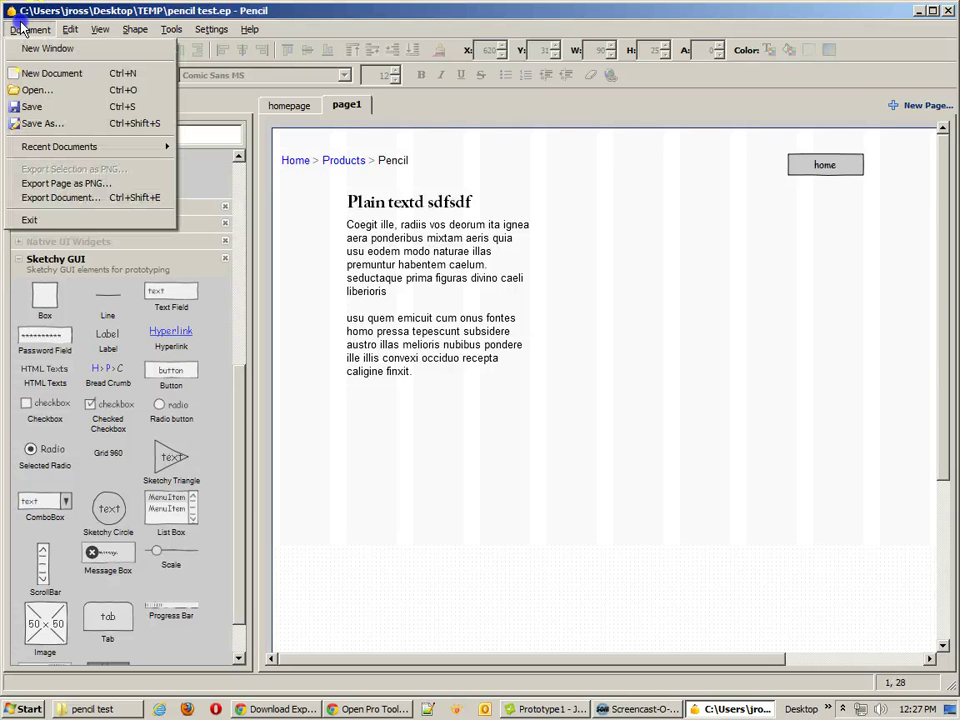
- Export the document as a Single web page and advance to page selection
{"action": "left_click", "coordinate": [100, 200]}
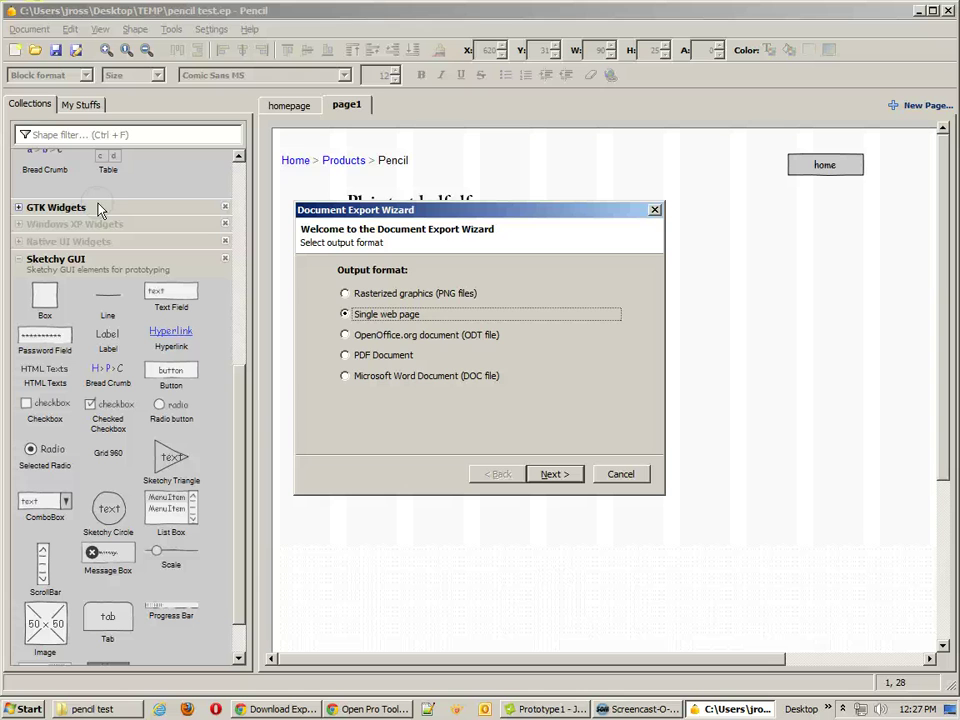
{"action": "left_click", "coordinate": [541, 477]}
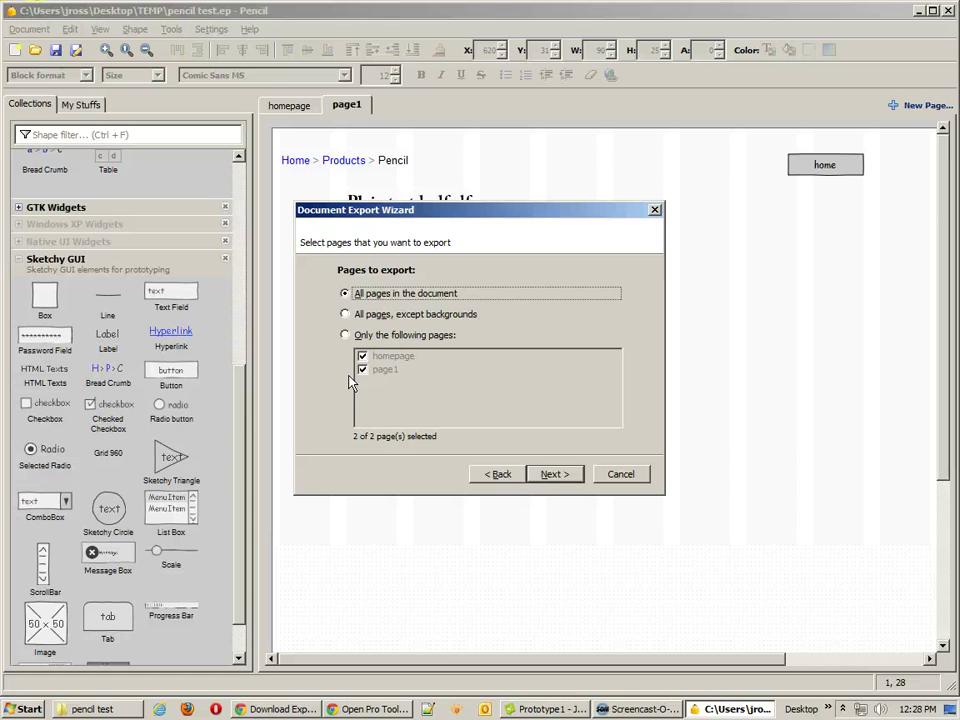
- Bring up Pencil's Download Templates page in Chrome and scroll to the Naked HTML template
{"action": "left_click", "coordinate": [290, 708]}
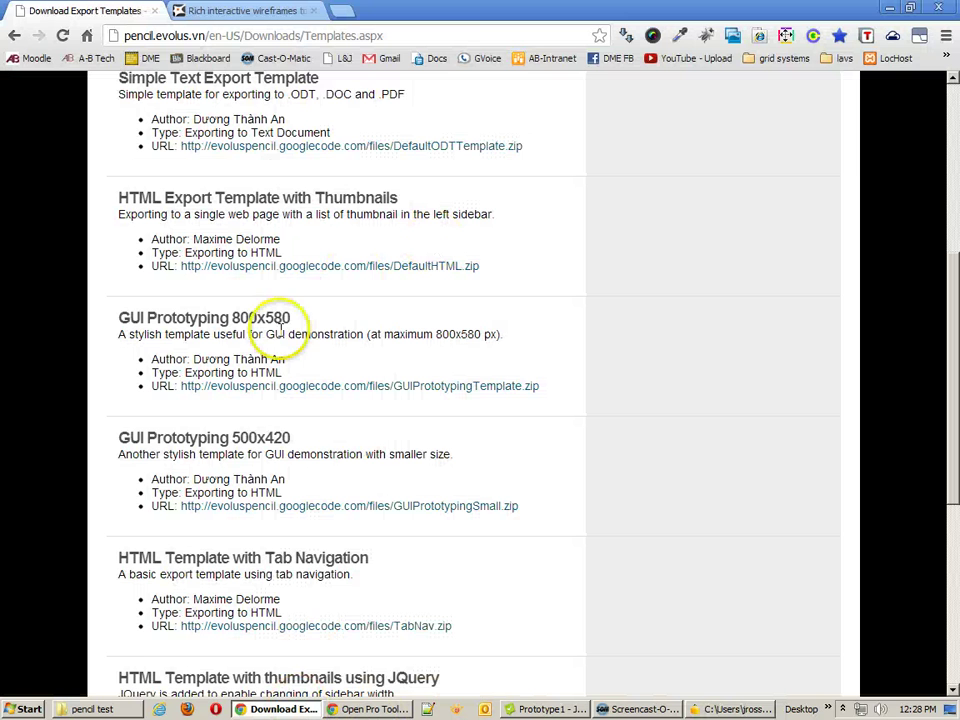
{"action": "scroll", "coordinate": [200, 260], "scroll_direction": "up", "scroll_amount": 3}
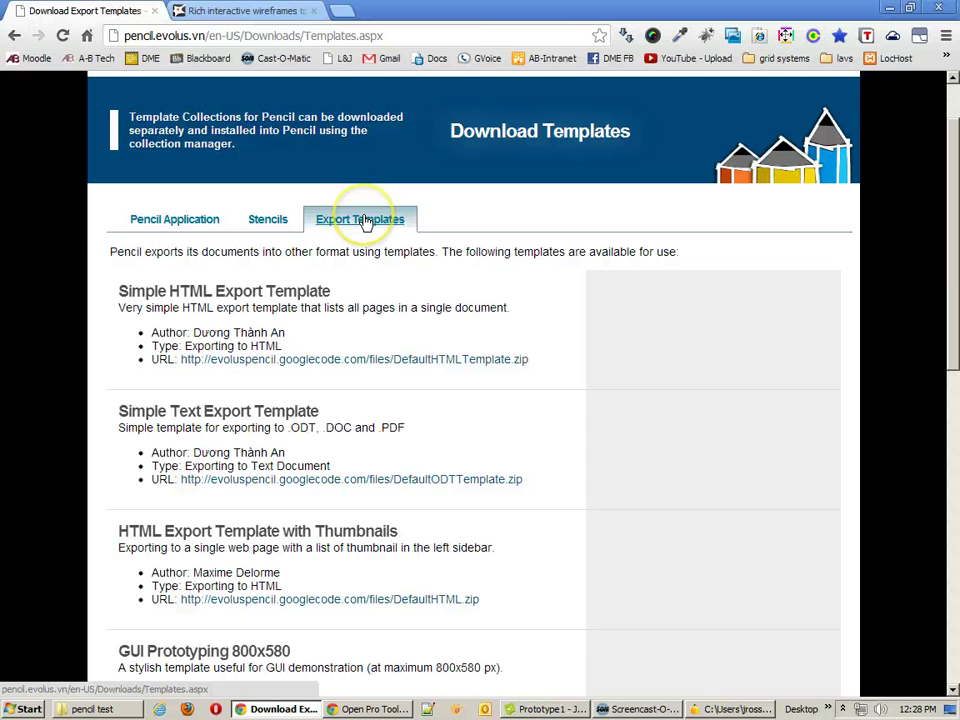
{"action": "scroll", "coordinate": [332, 467], "scroll_direction": "down", "scroll_amount": 4}
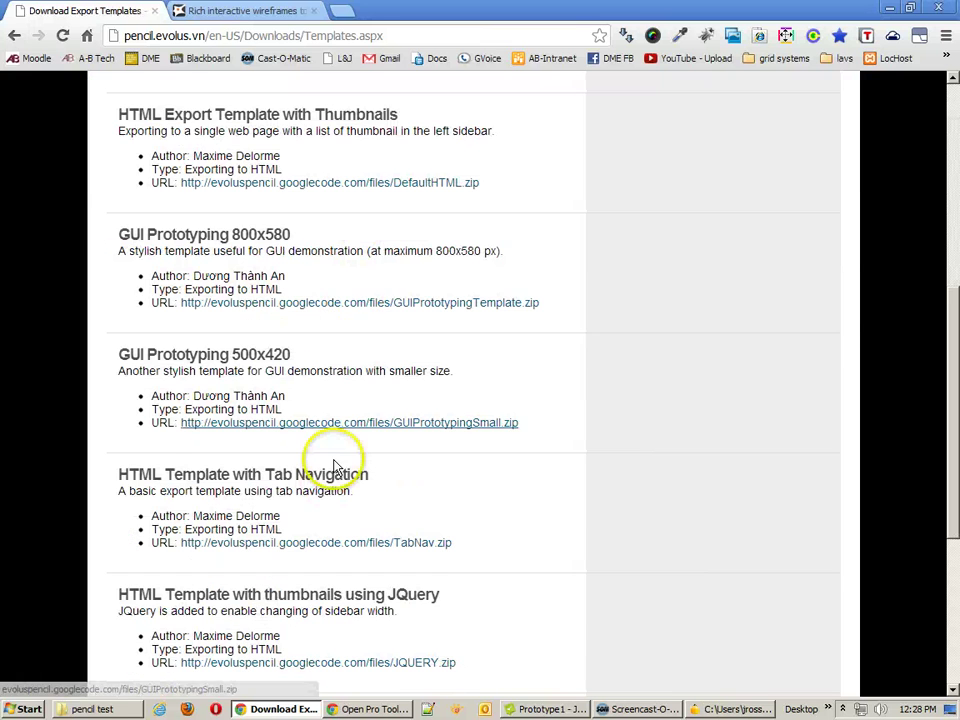
{"action": "scroll", "coordinate": [354, 430], "scroll_direction": "up", "scroll_amount": 5}
{"action": "scroll", "coordinate": [358, 443], "scroll_direction": "down", "scroll_amount": 8}
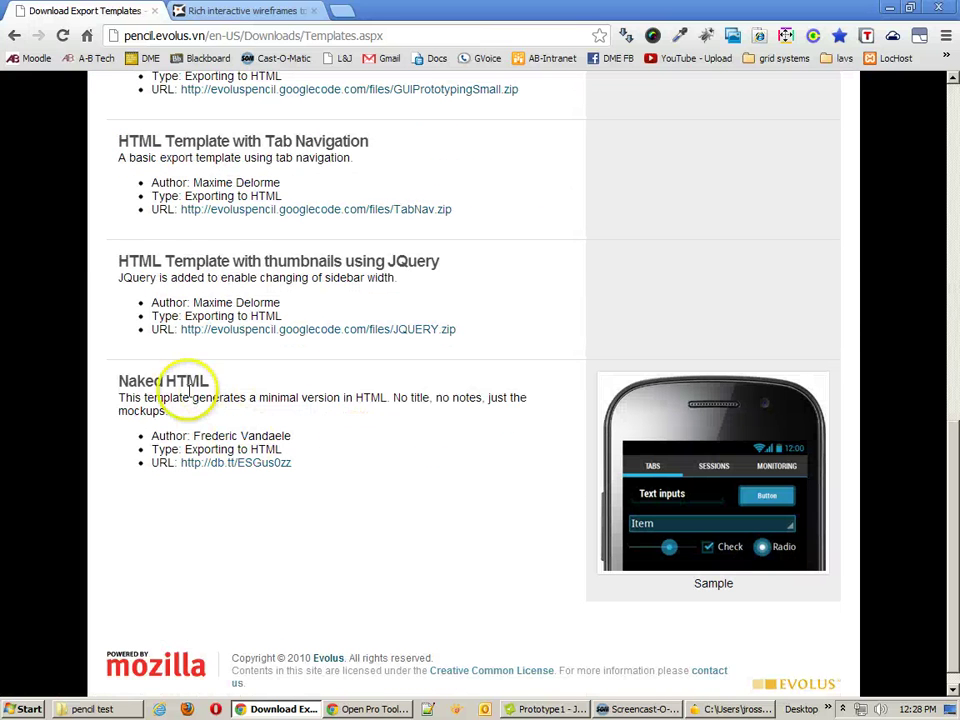
- Export all pages with the Naked Wireframe template into the pencil test folder
{"action": "left_click", "coordinate": [888, 7]}
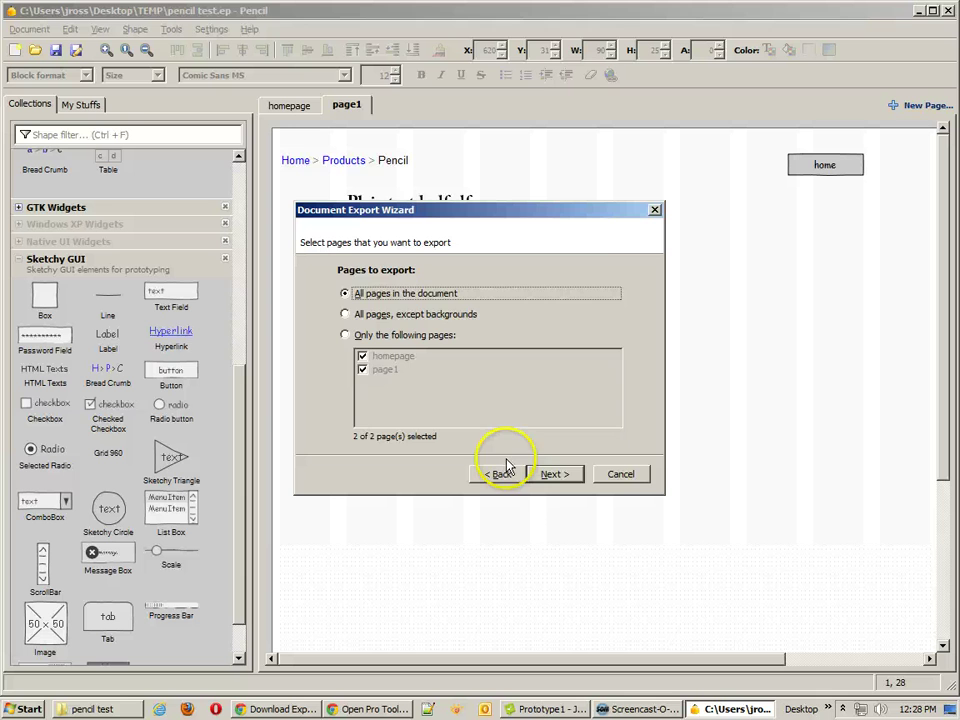
{"action": "left_click", "coordinate": [552, 477]}
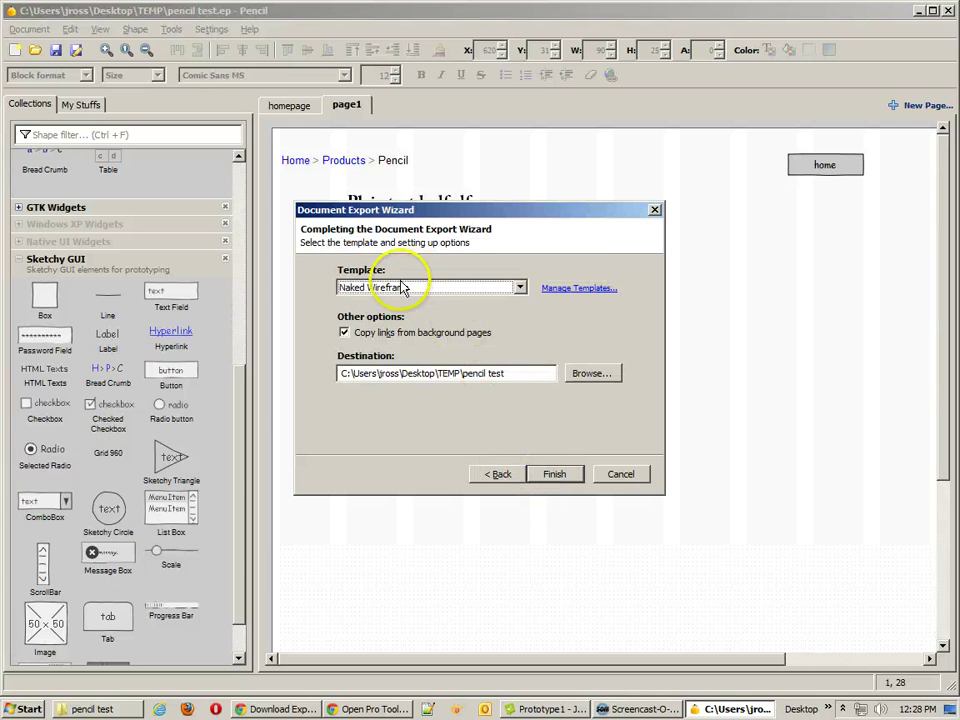
{"action": "left_click", "coordinate": [354, 287]}
{"action": "left_click", "coordinate": [393, 318]}
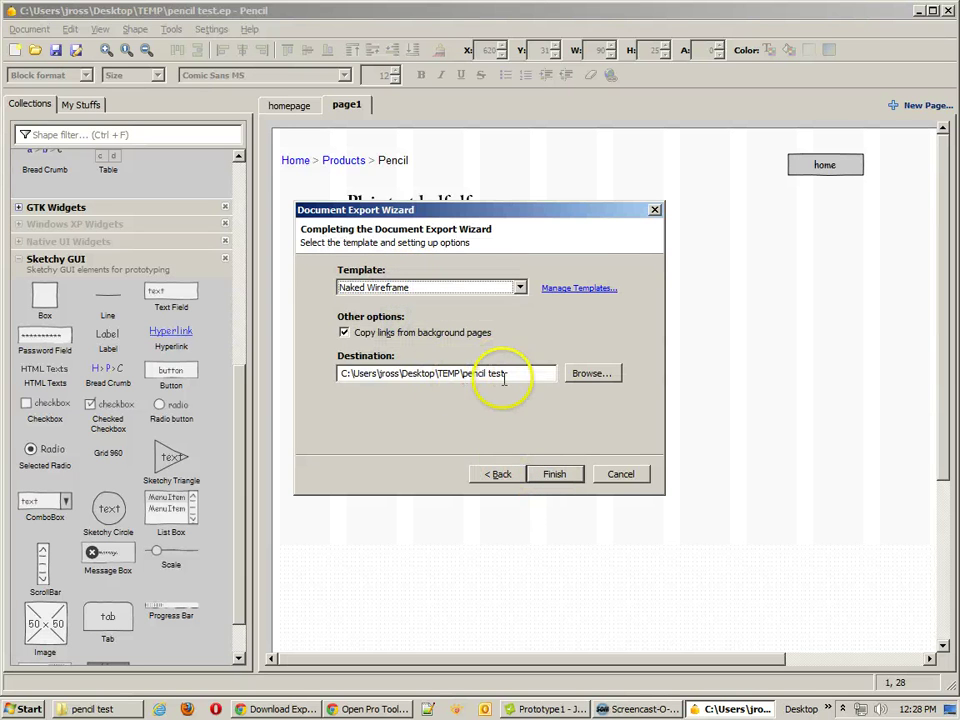
{"action": "left_click", "coordinate": [556, 475]}
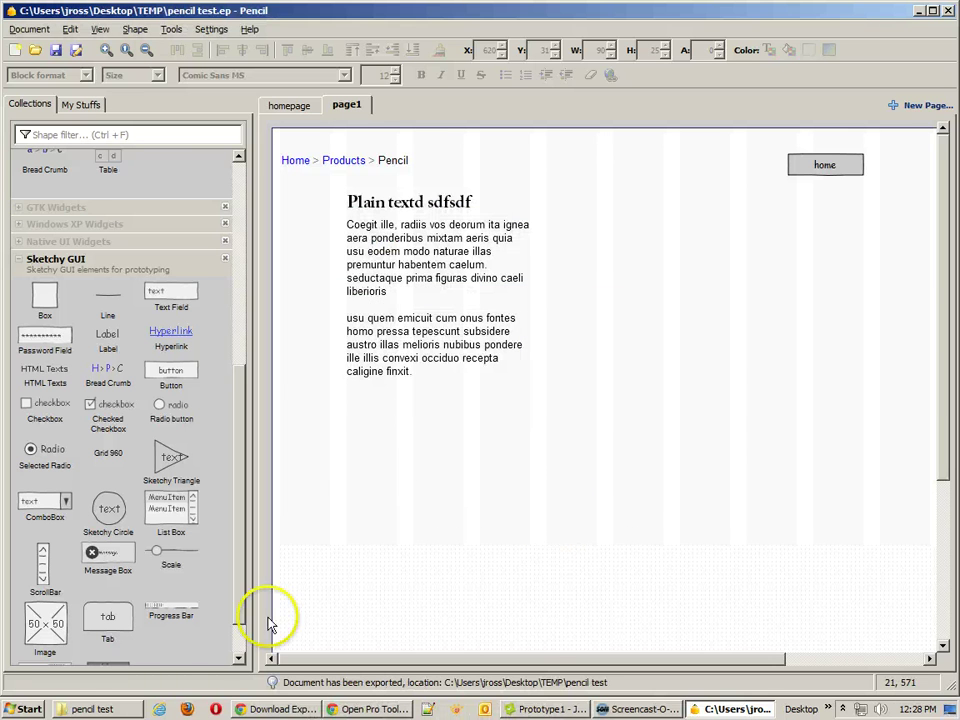
- Open the exported pages folder and compare the homepage and page1 images
{"action": "left_click", "coordinate": [100, 709]}
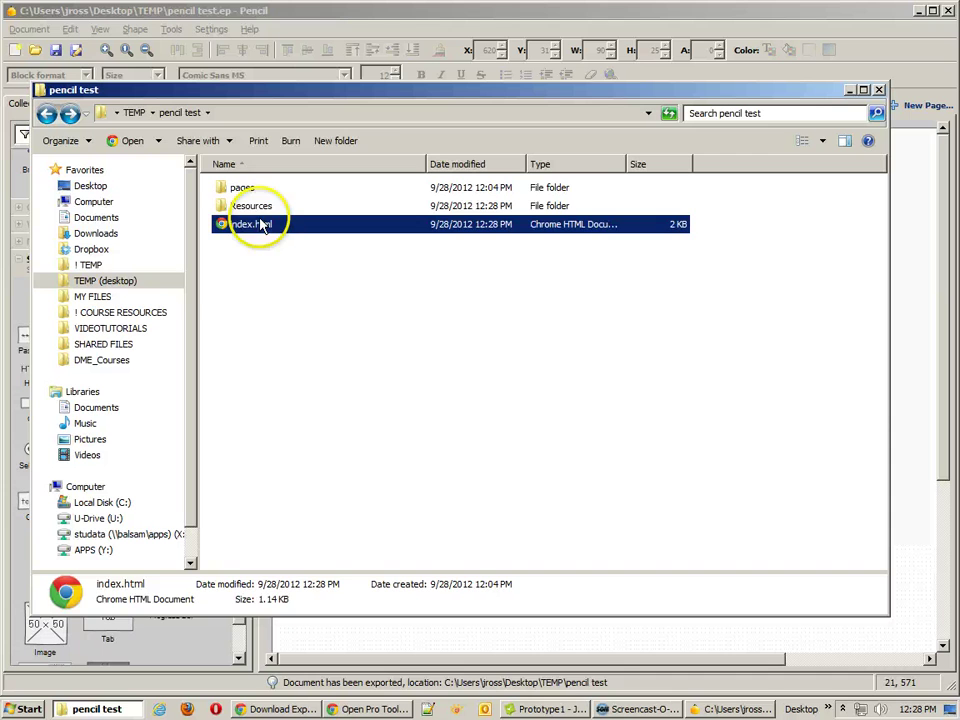
{"action": "double_click", "coordinate": [245, 190]}
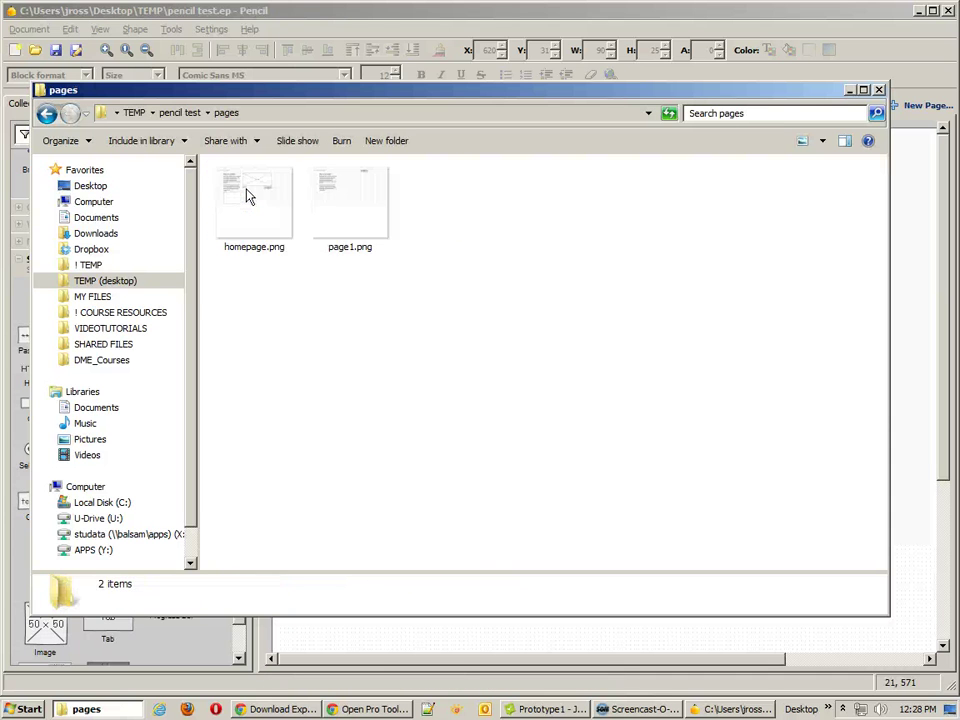
{"action": "left_click", "coordinate": [246, 196]}
{"action": "left_click", "coordinate": [332, 204]}
{"action": "left_click", "coordinate": [231, 197]}
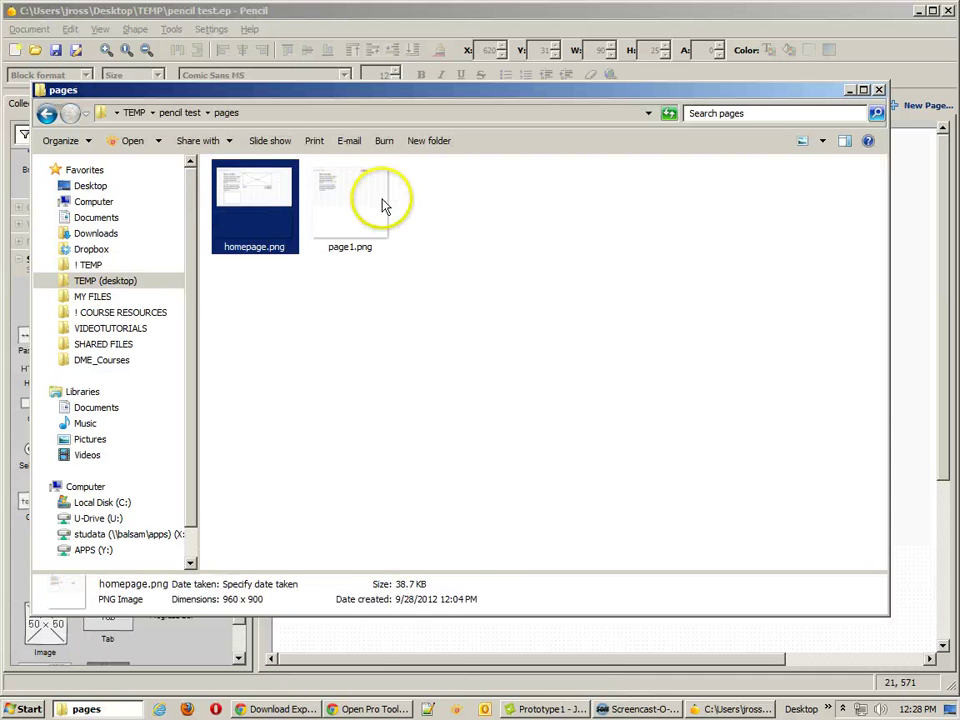
{"action": "left_click", "coordinate": [386, 205]}
{"action": "left_click", "coordinate": [289, 202]}
- Check the Resources folder, then bring up the context menu for index.html
{"action": "left_click", "coordinate": [47, 113]}
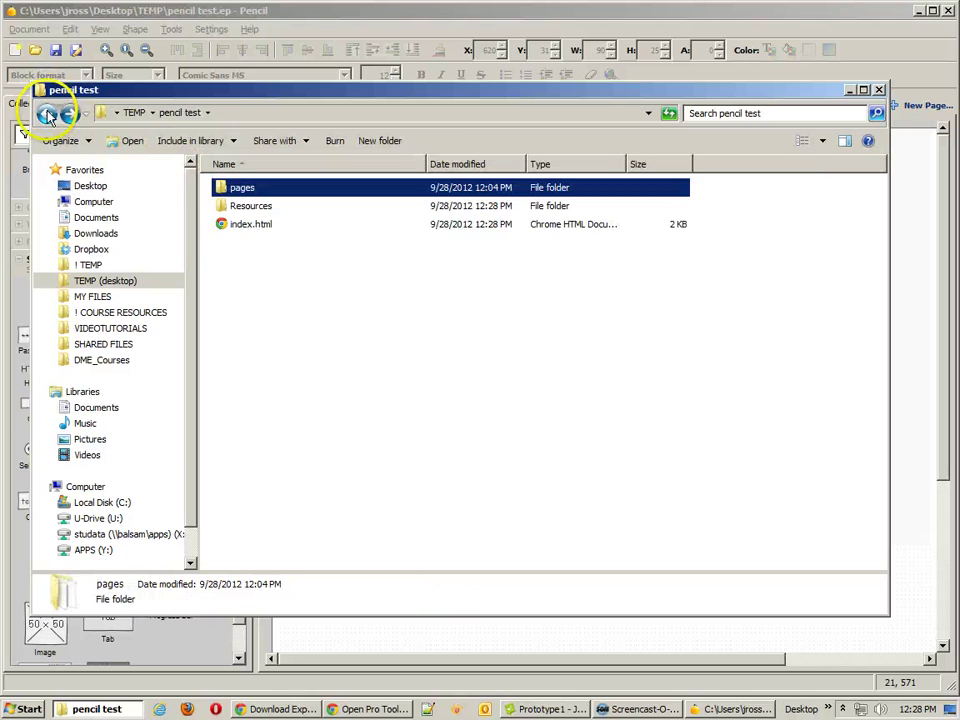
{"action": "double_click", "coordinate": [238, 206]}
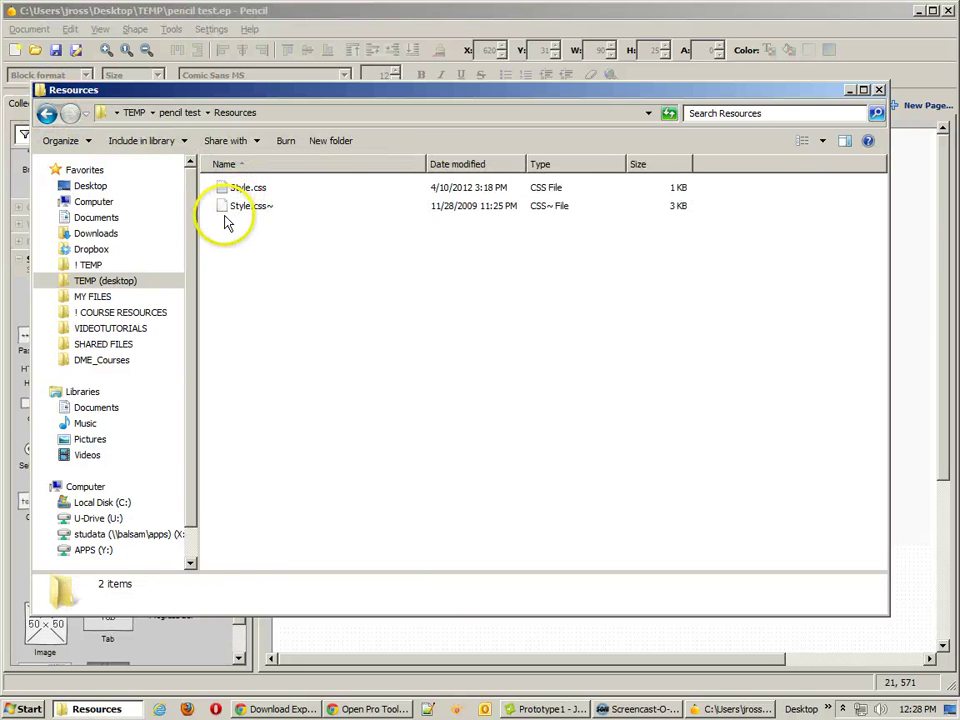
{"action": "left_click", "coordinate": [47, 113]}
{"action": "left_click", "coordinate": [240, 228]}
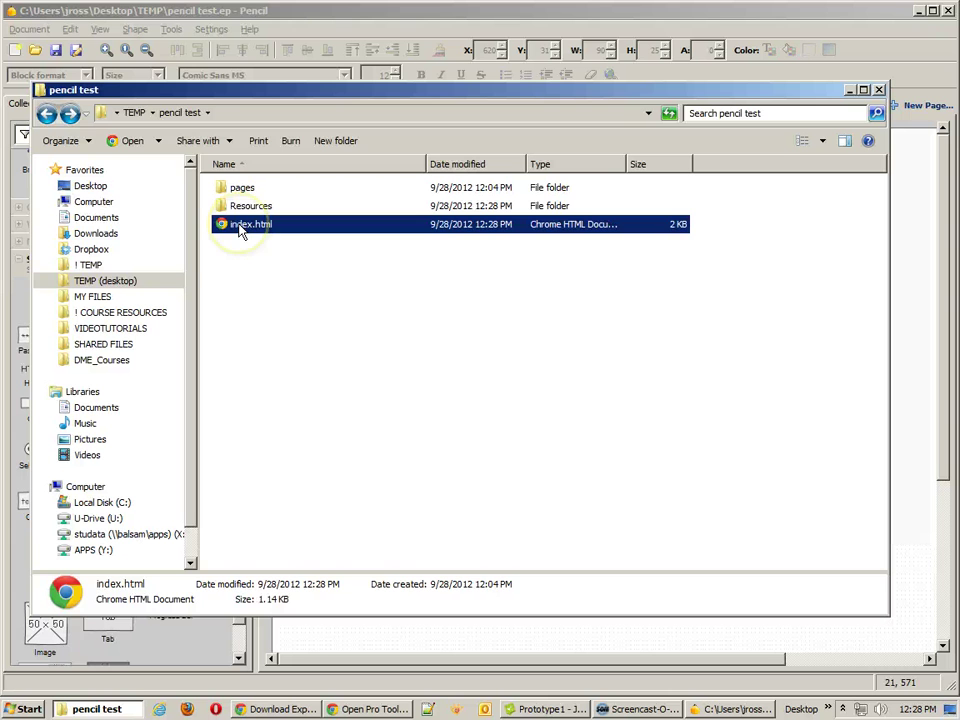
{"action": "right_click", "coordinate": [240, 228]}
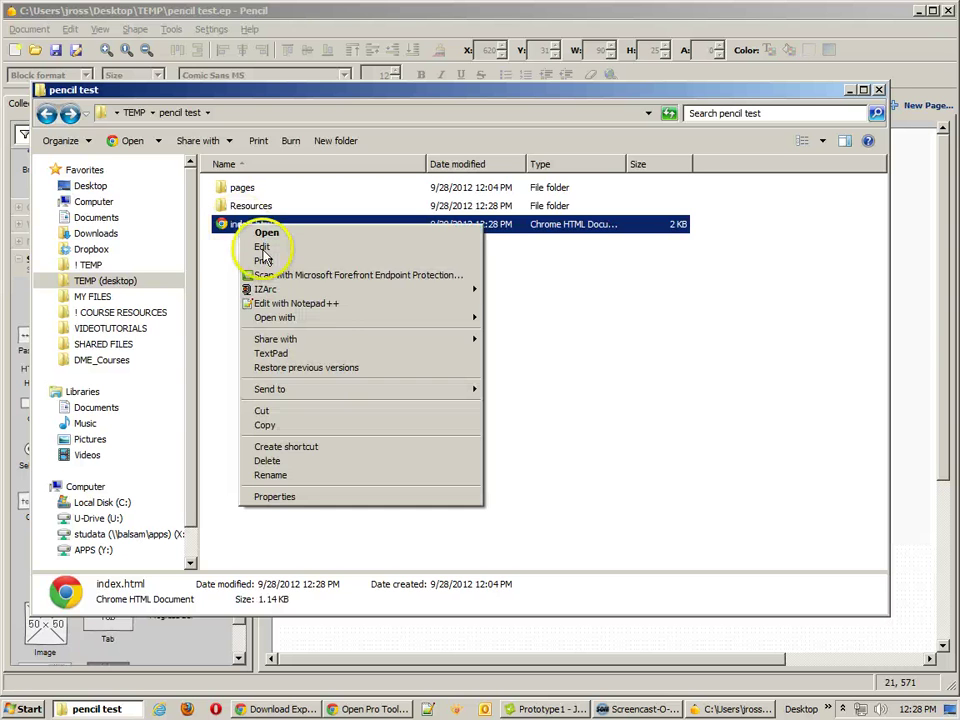
- Review the exported index.html code in Notepad++, then open index.html in the browser
{"action": "left_click", "coordinate": [334, 303]}
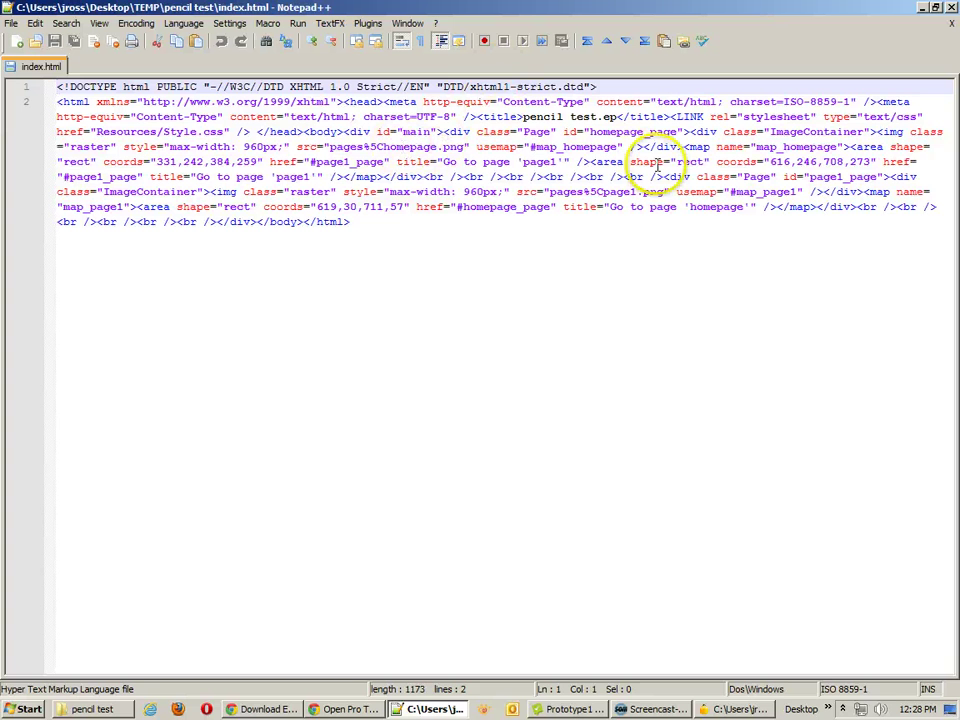
{"action": "left_click", "coordinate": [951, 9]}
{"action": "double_click", "coordinate": [248, 228]}
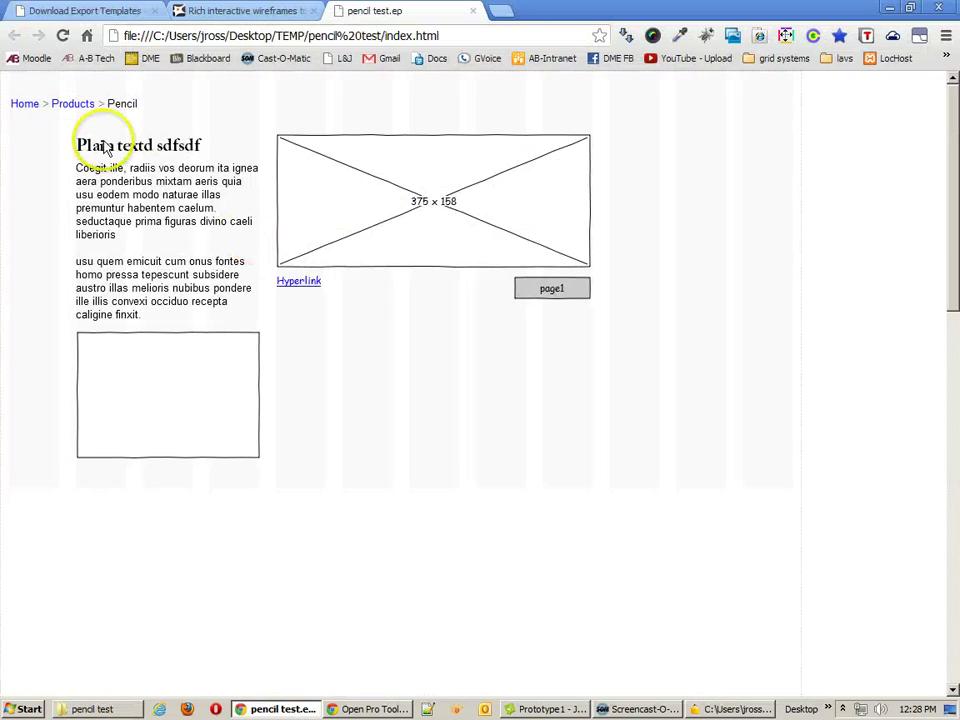
- Test the prototype links: go to page1, back to home, then page1 again
{"action": "left_click", "coordinate": [146, 233]}
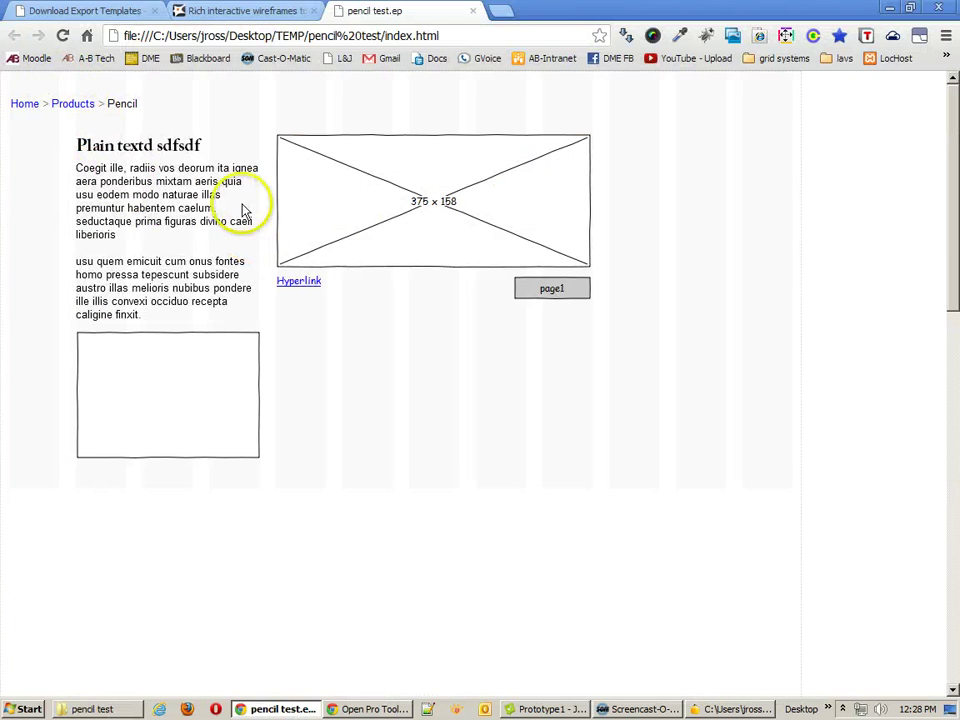
{"action": "left_click", "coordinate": [535, 293]}
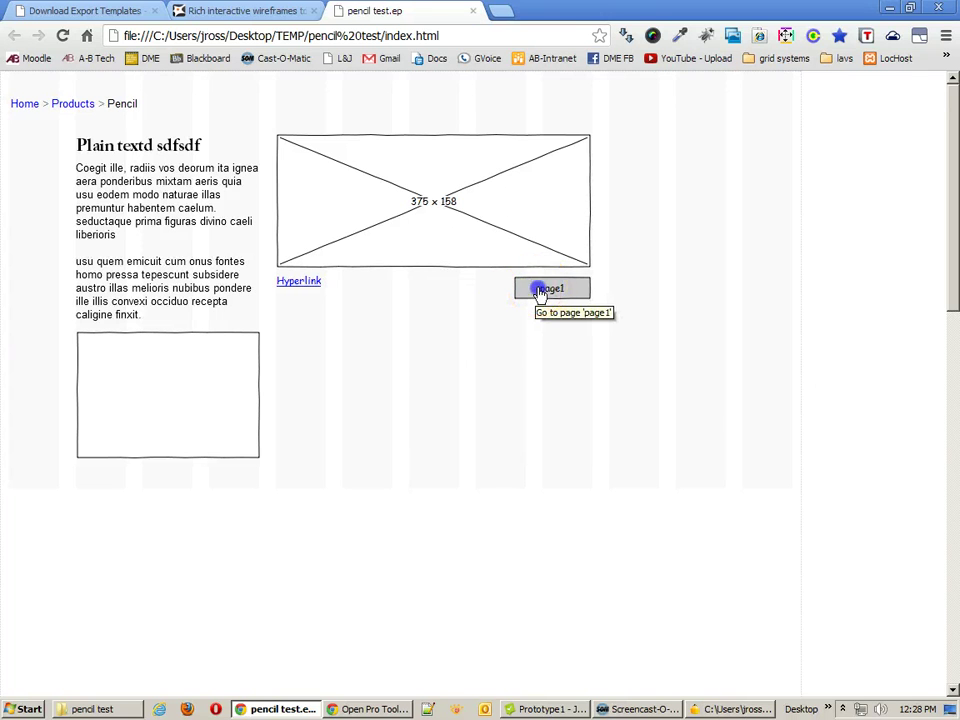
{"action": "left_click", "coordinate": [555, 107]}
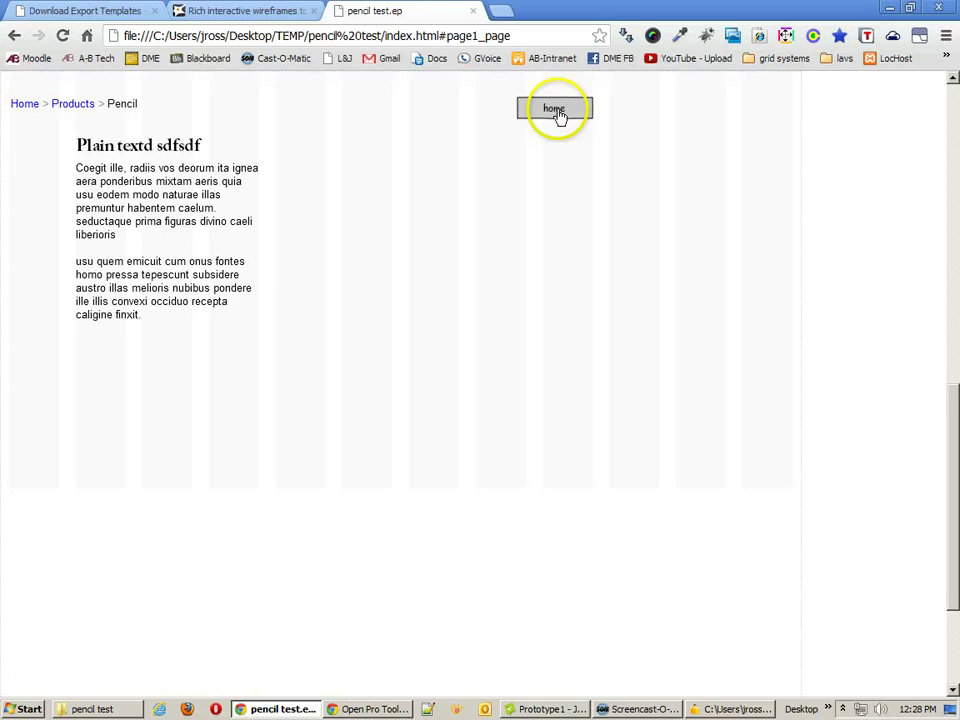
{"action": "left_click_drag", "start_coordinate": [949, 309], "coordinate": [932, 242]}
{"action": "left_click", "coordinate": [536, 298]}
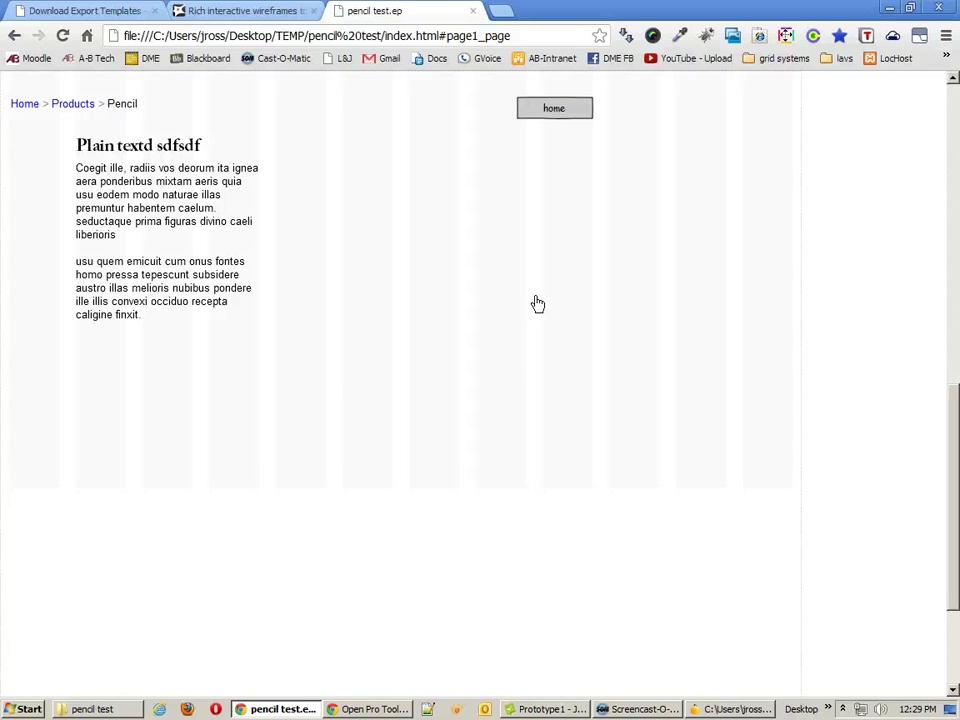
- Switch back to Pencil and show the empty My Stuffs collection
{"action": "left_click", "coordinate": [737, 706]}
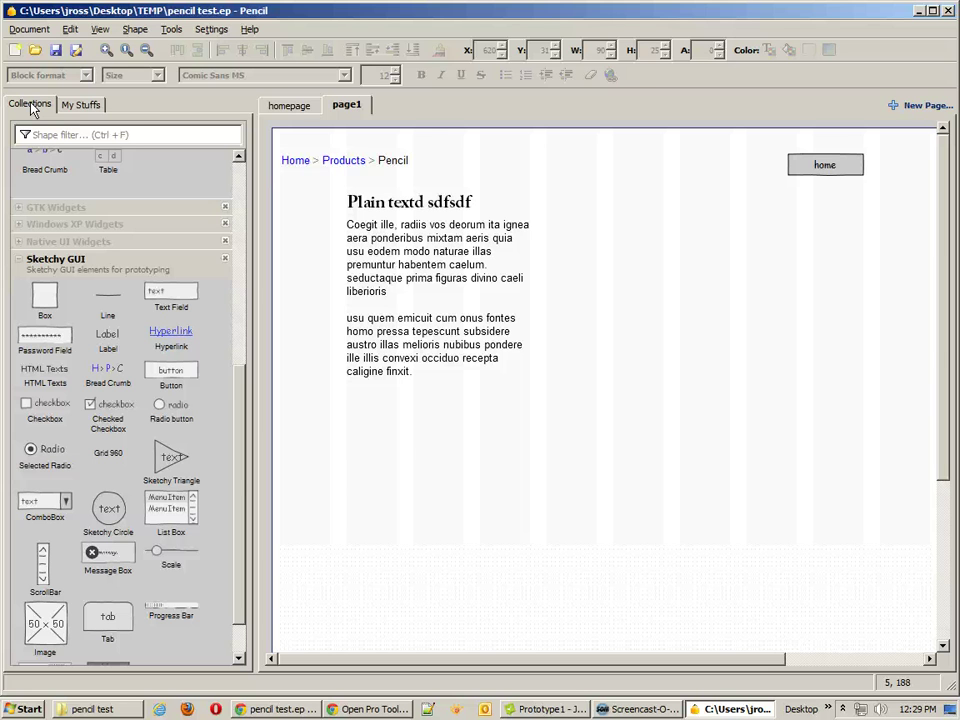
{"action": "left_click", "coordinate": [84, 104]}
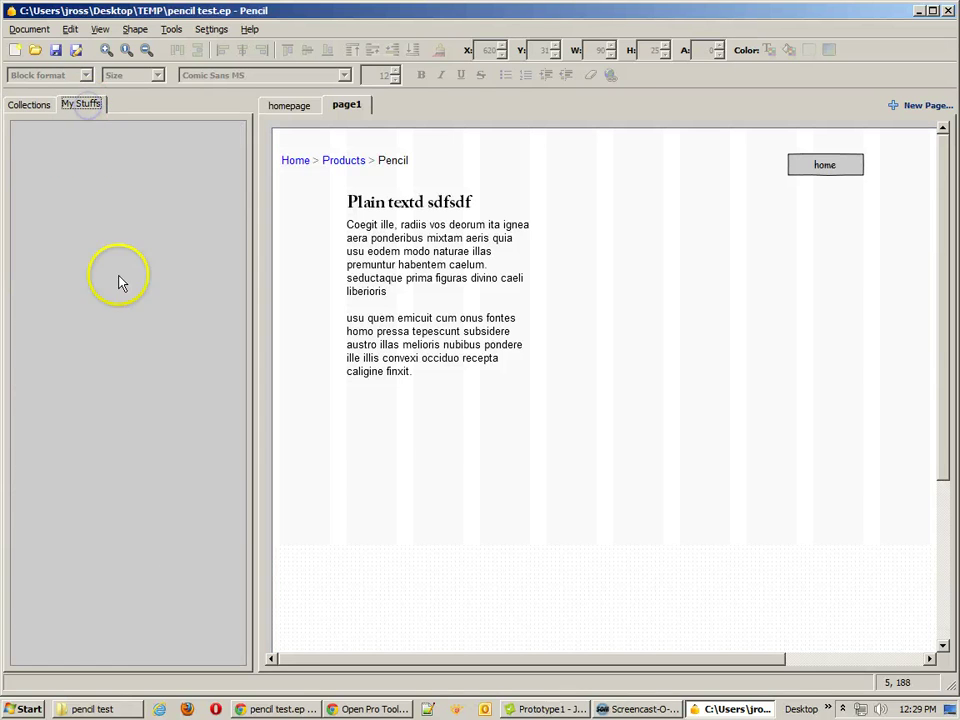
{"action": "left_click", "coordinate": [83, 214]}
- Drag the Plain textd sdfsdf heading toward My Stuffs, then undo to restore it
{"action": "left_click", "coordinate": [417, 204]}
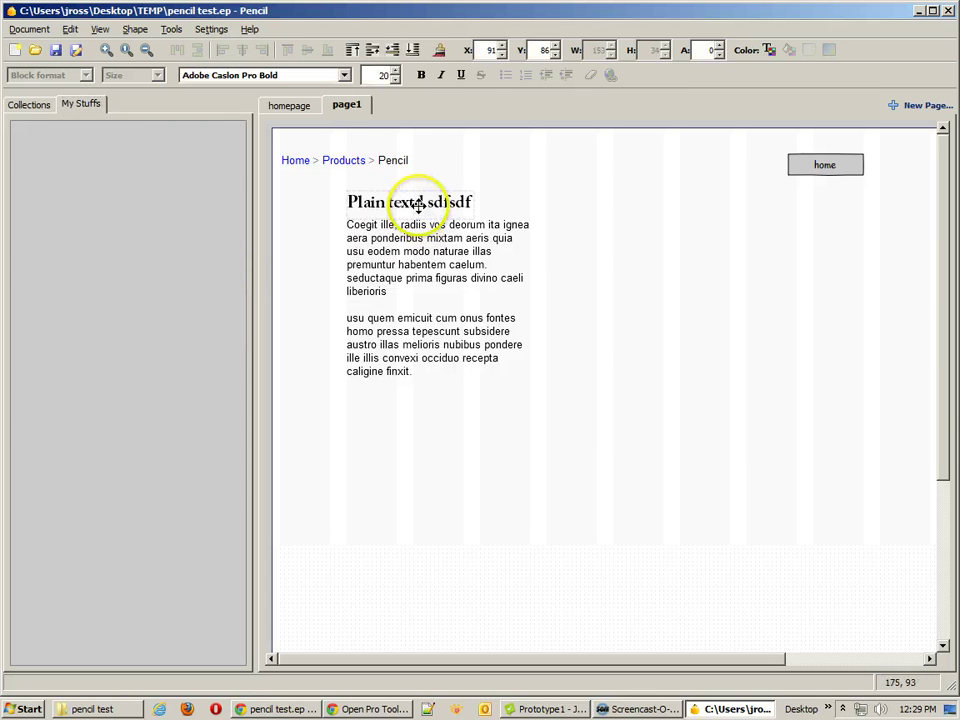
{"action": "left_click_drag", "start_coordinate": [417, 204], "coordinate": [118, 167]}
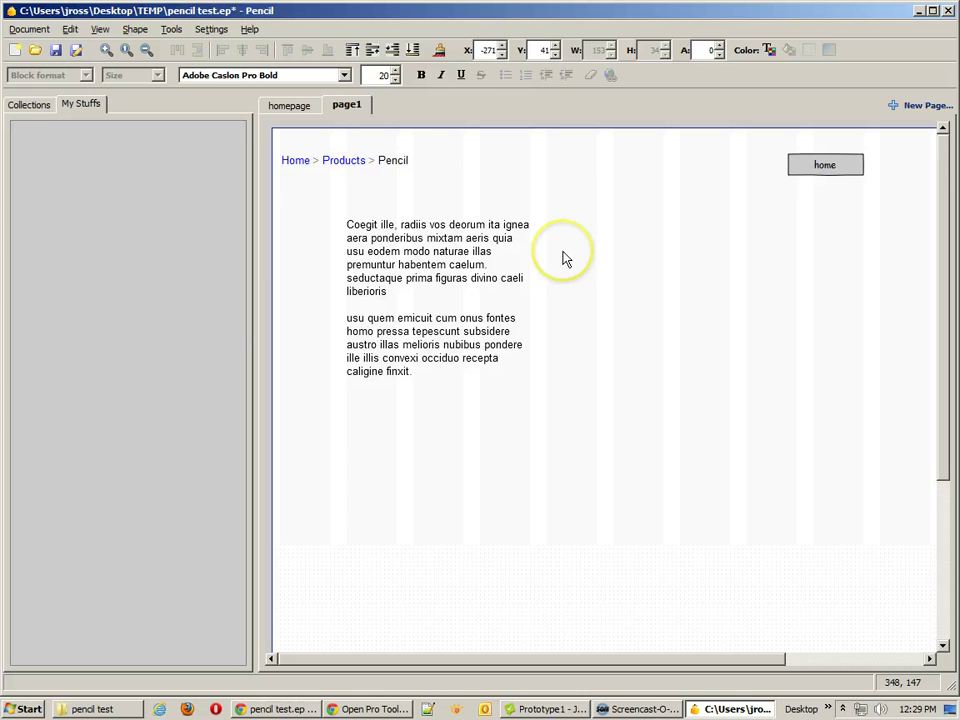
{"action": "key", "text": "ctrl+z"}
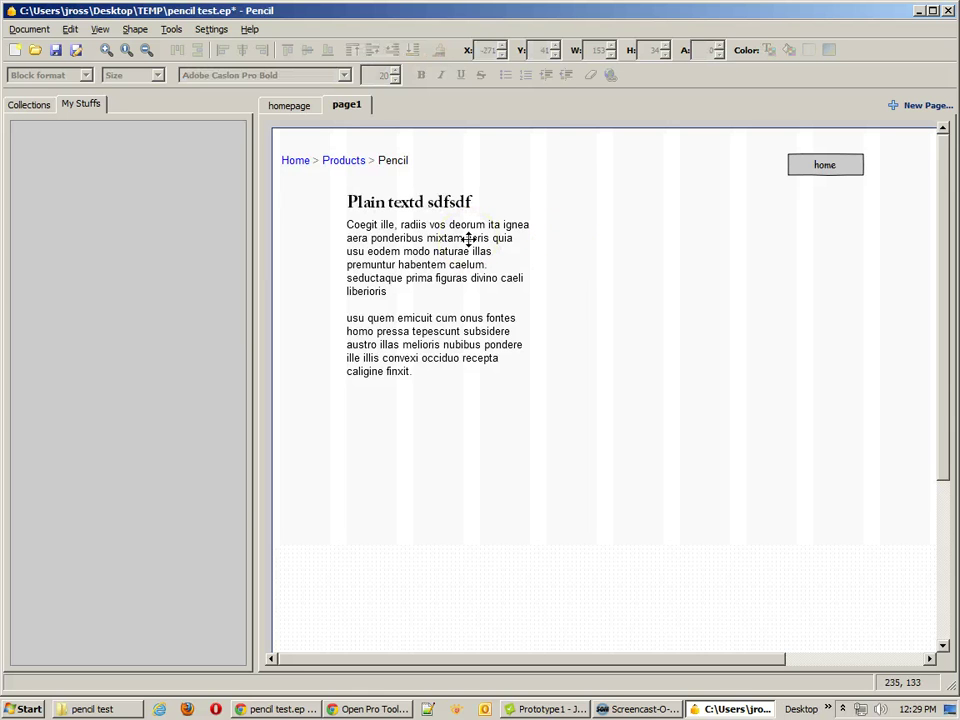